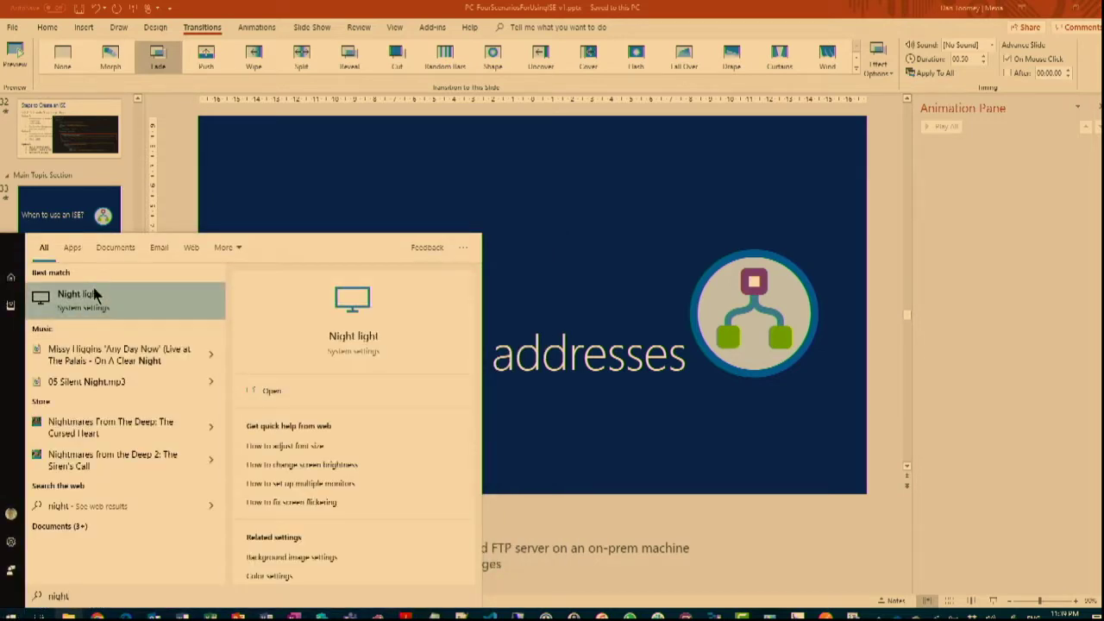
Turn off Windows Night light and dismiss the open search and notification panes.
mouse_move(852, 614)
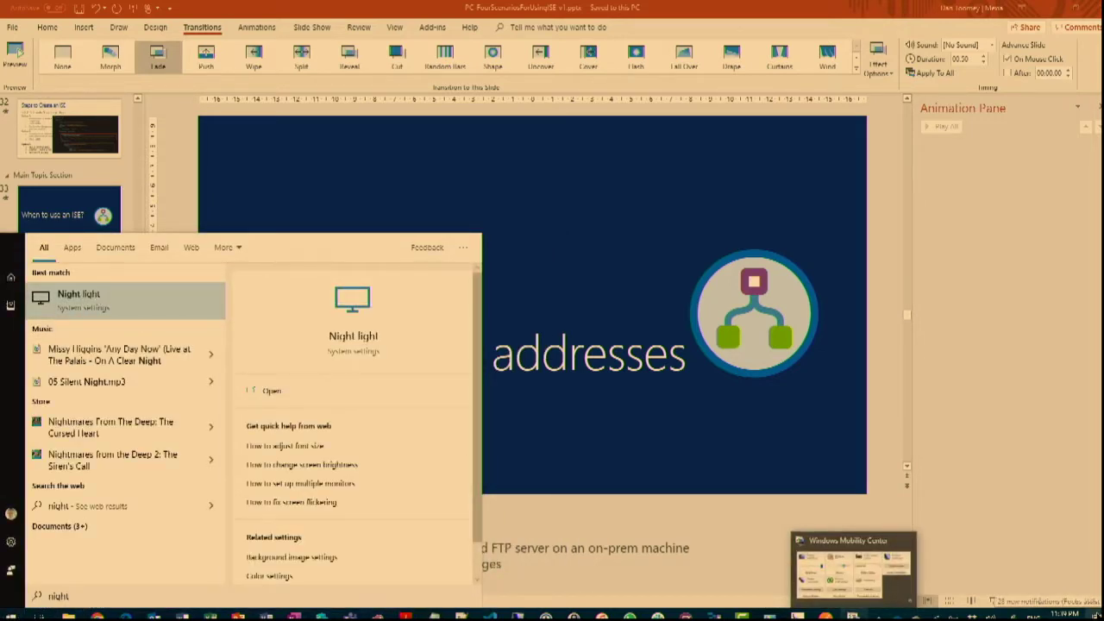
left_click(1094, 614)
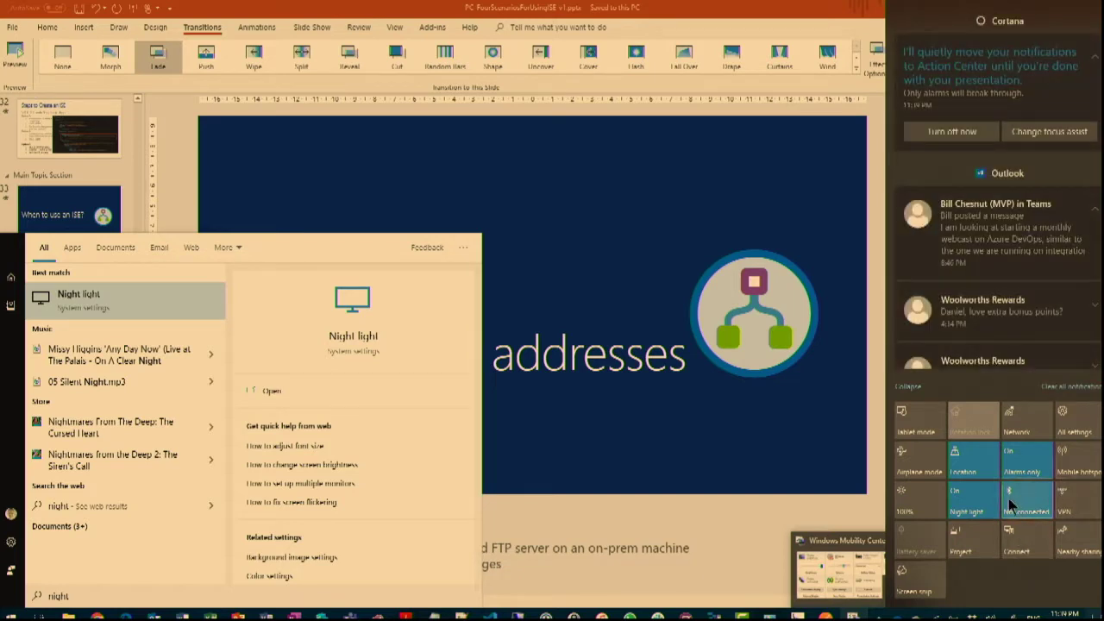
left_click(957, 516)
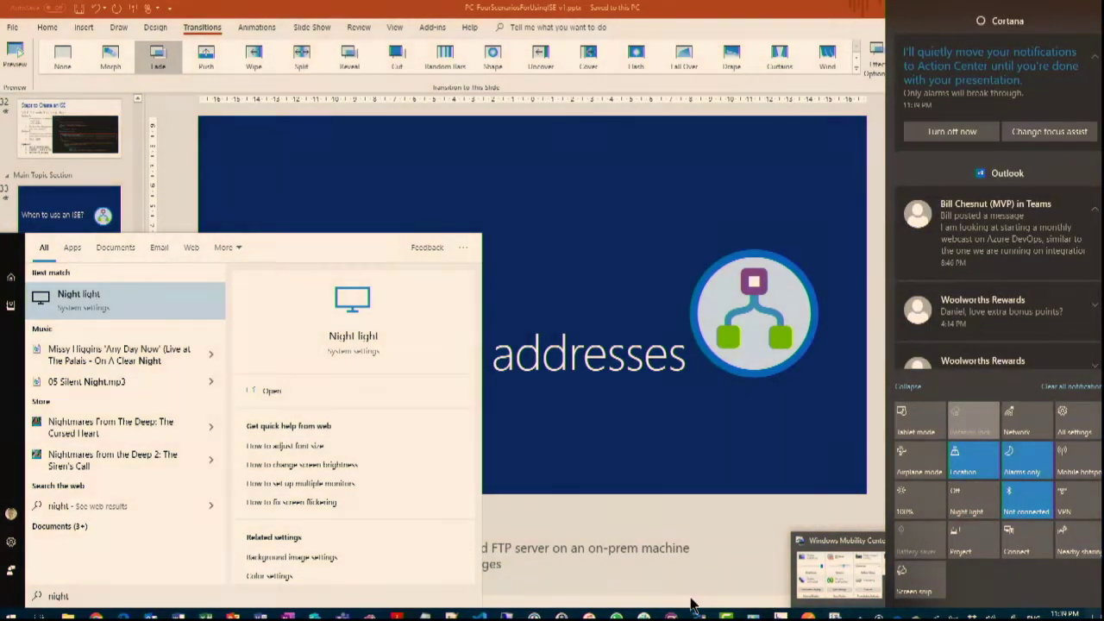
left_click(728, 586)
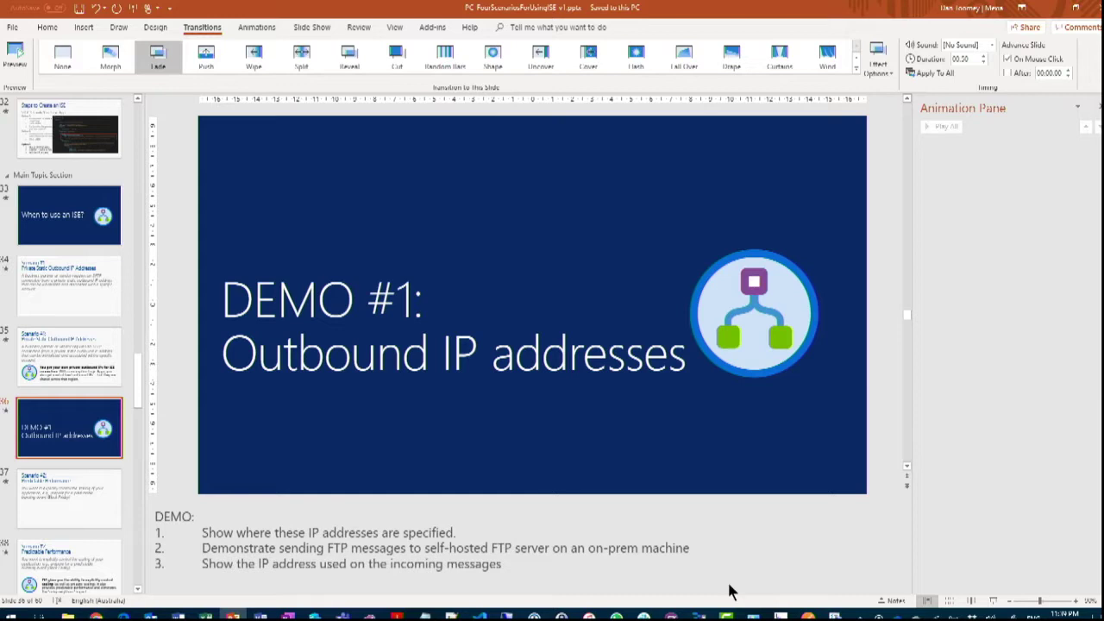
Switch to the ws2016wcusa remote desktop, maximize it to check the FTP IN folder, and return to the PowerPoint presentation.
key("alt+Tab")
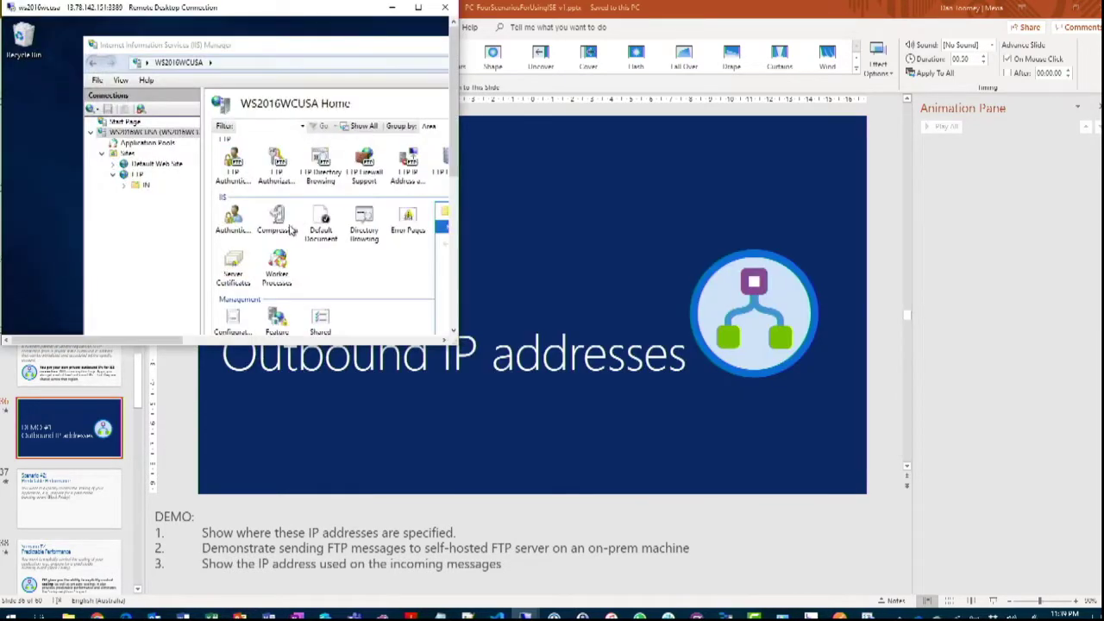
double_click(263, 13)
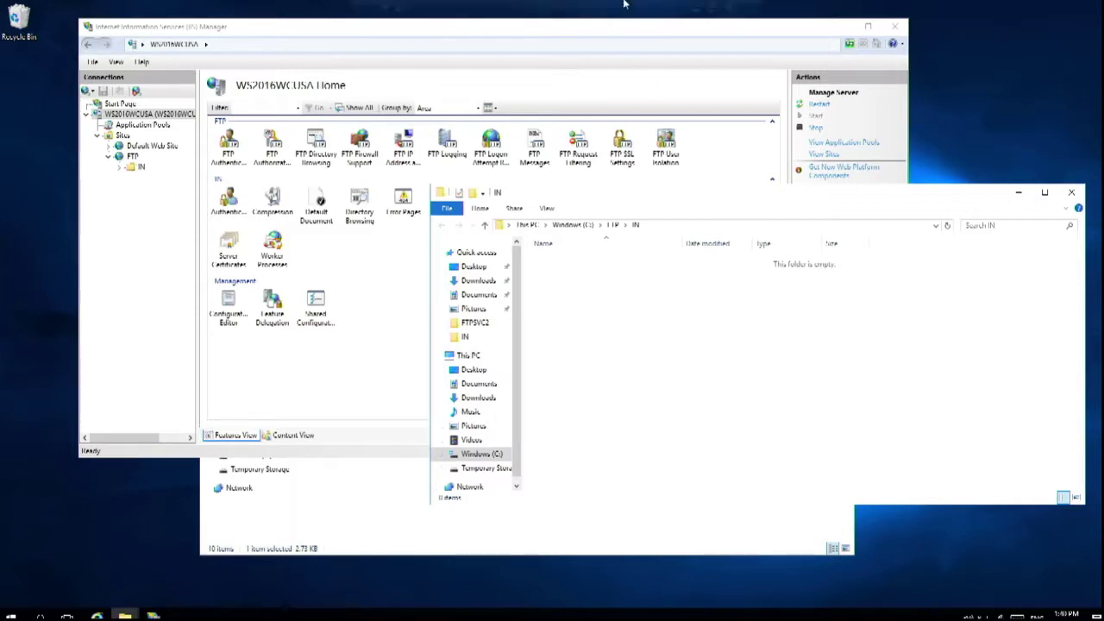
mouse_move(664, 7)
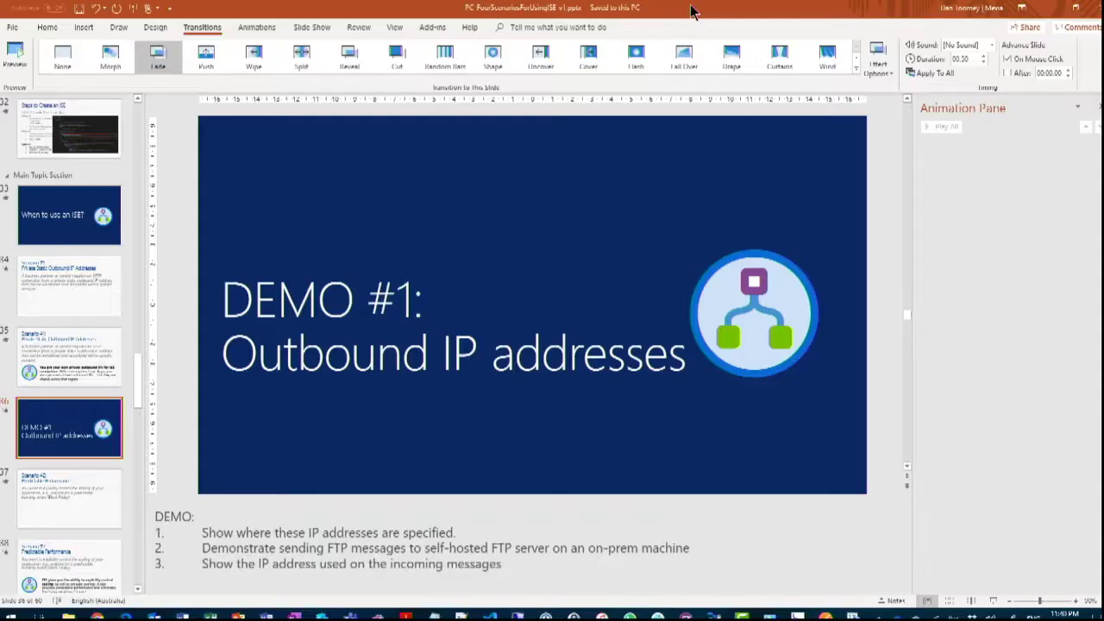
left_click(695, 8)
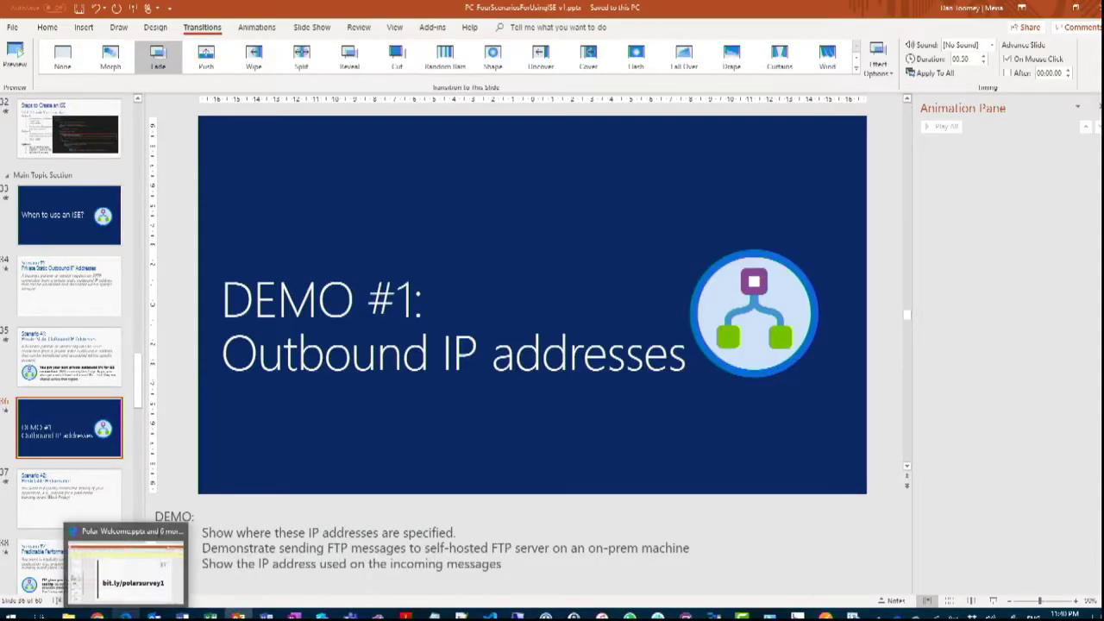
Switch to the Azure portal in the browser and view the polarconf integration service environment's overview and logic apps list.
left_click(120, 614)
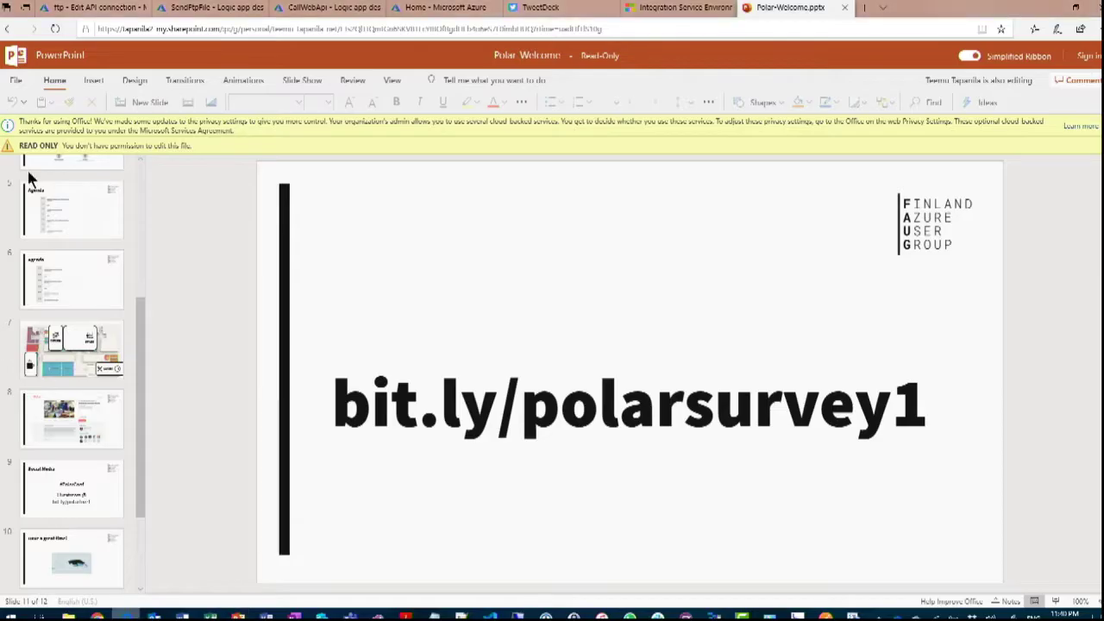
left_click(93, 9)
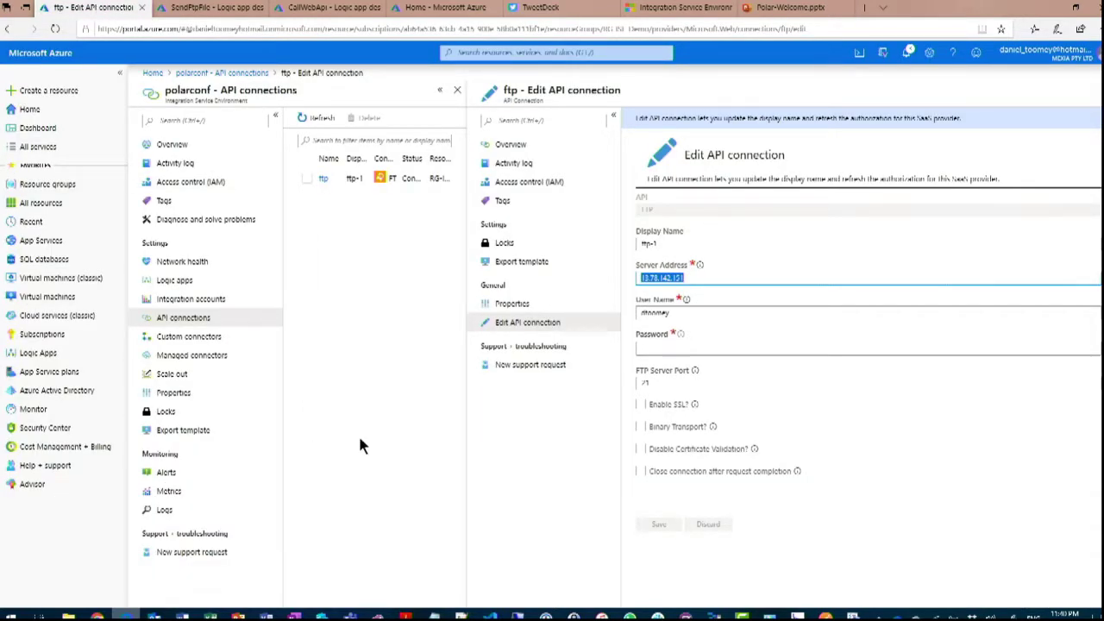
left_click(183, 147)
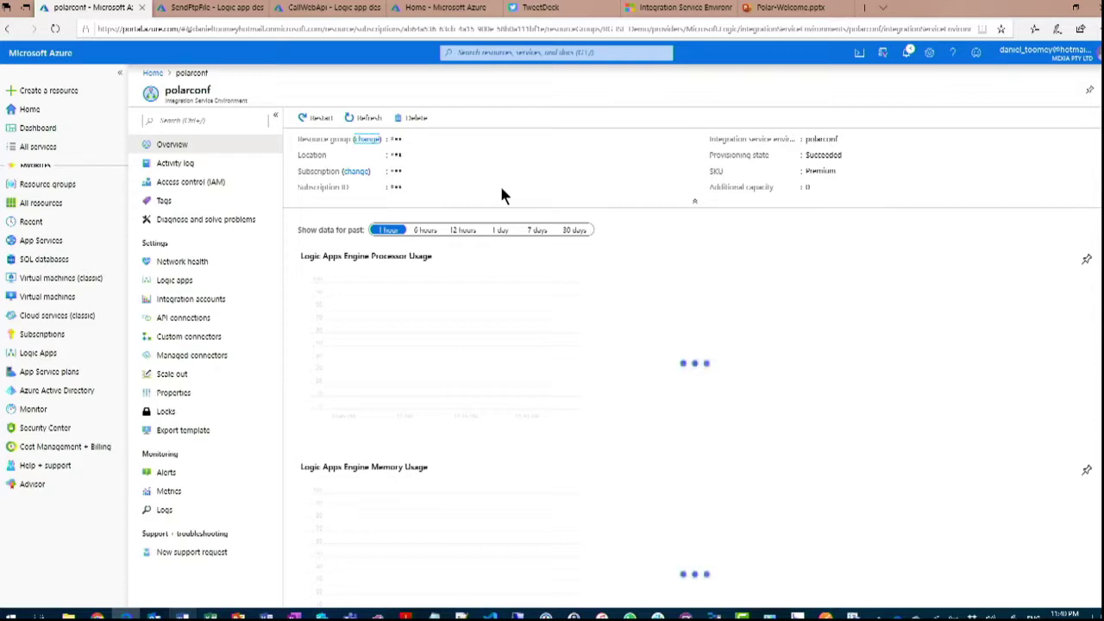
left_click(181, 282)
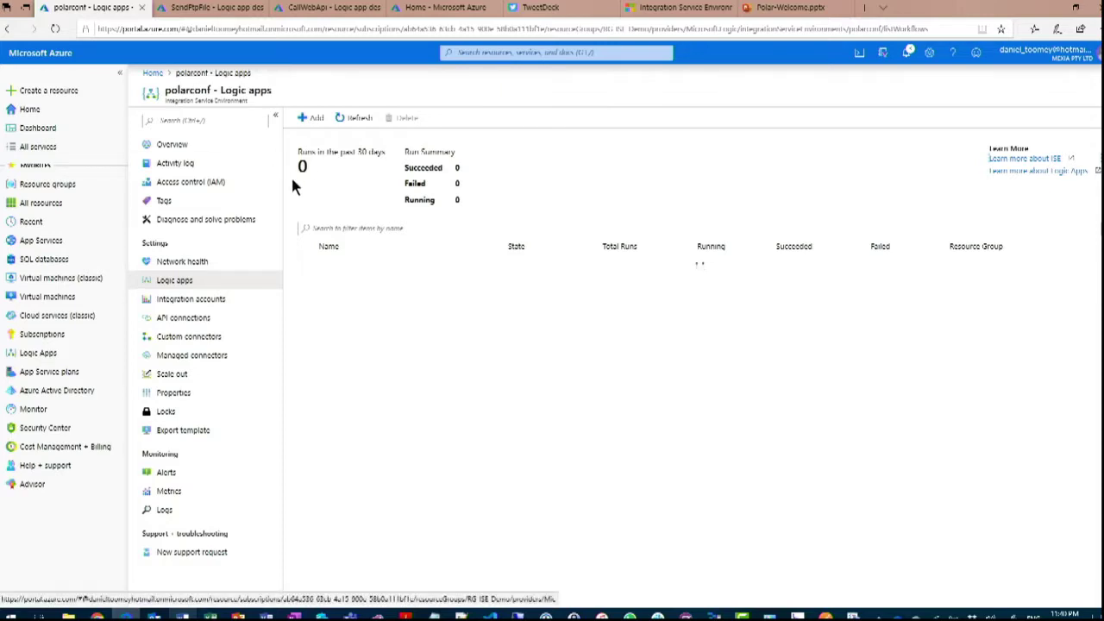
Open the SendFtpFile logic app designer and examine the settings of the HTTP request trigger and the Create file action.
left_click(218, 15)
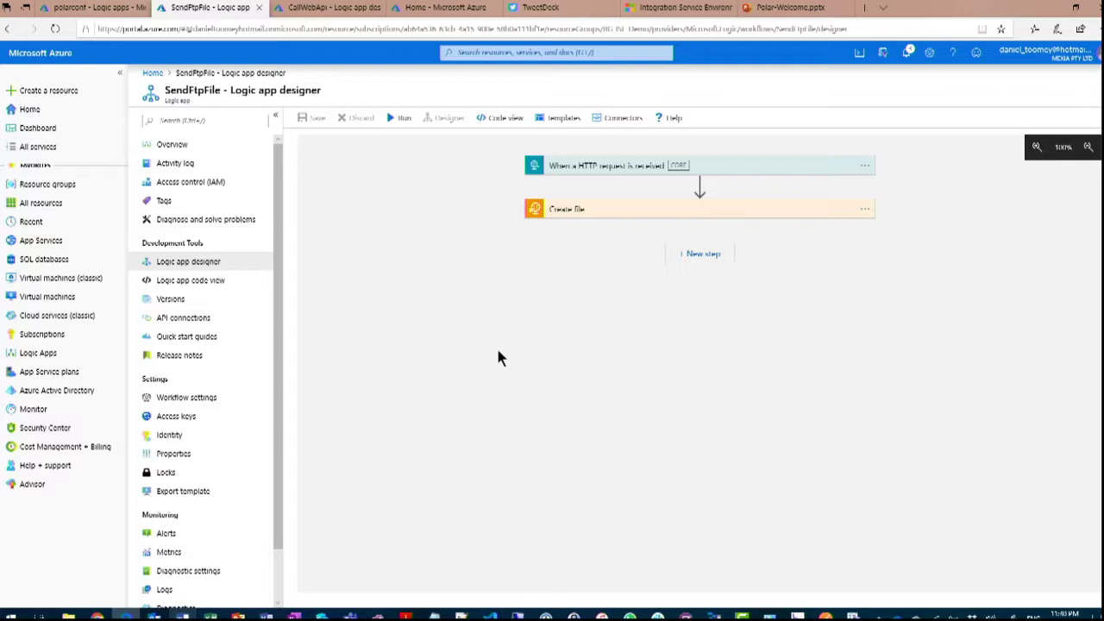
left_click(616, 167)
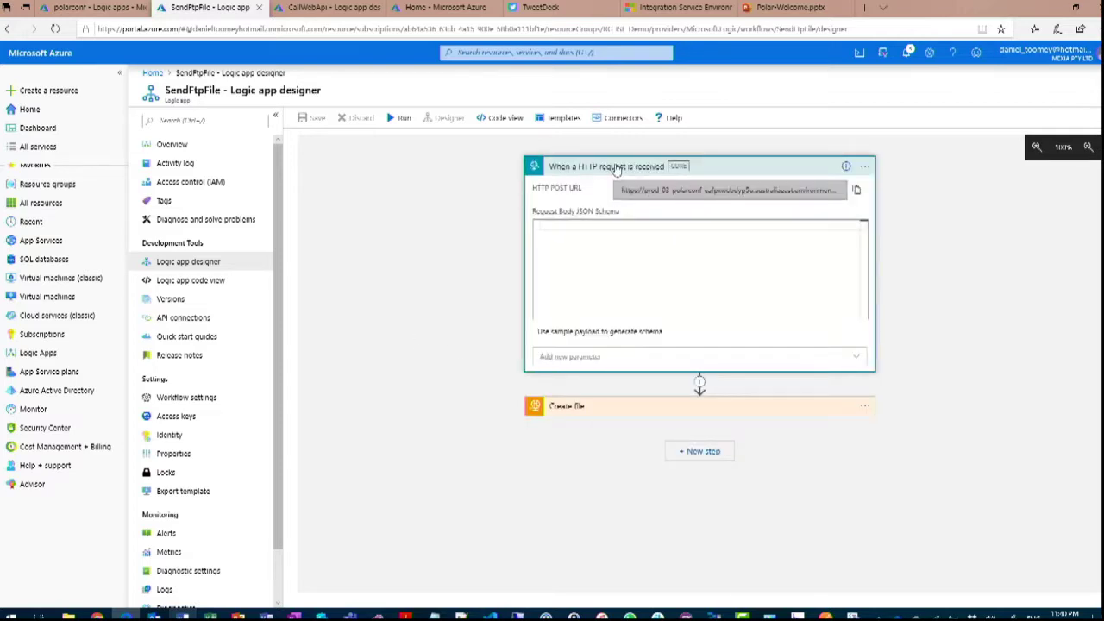
left_click(616, 167)
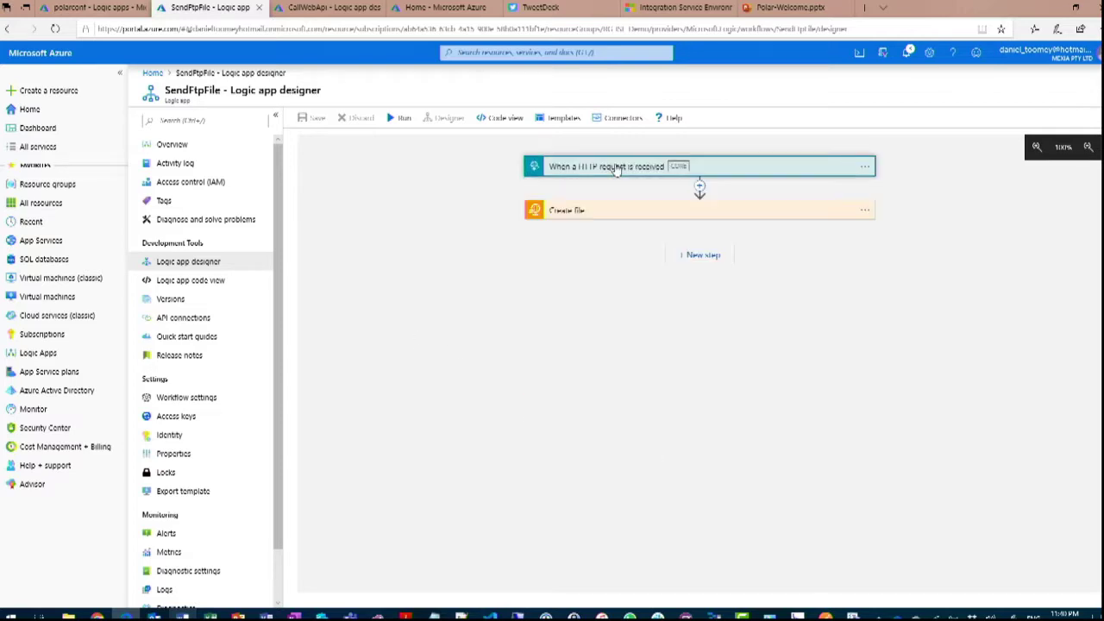
left_click(606, 215)
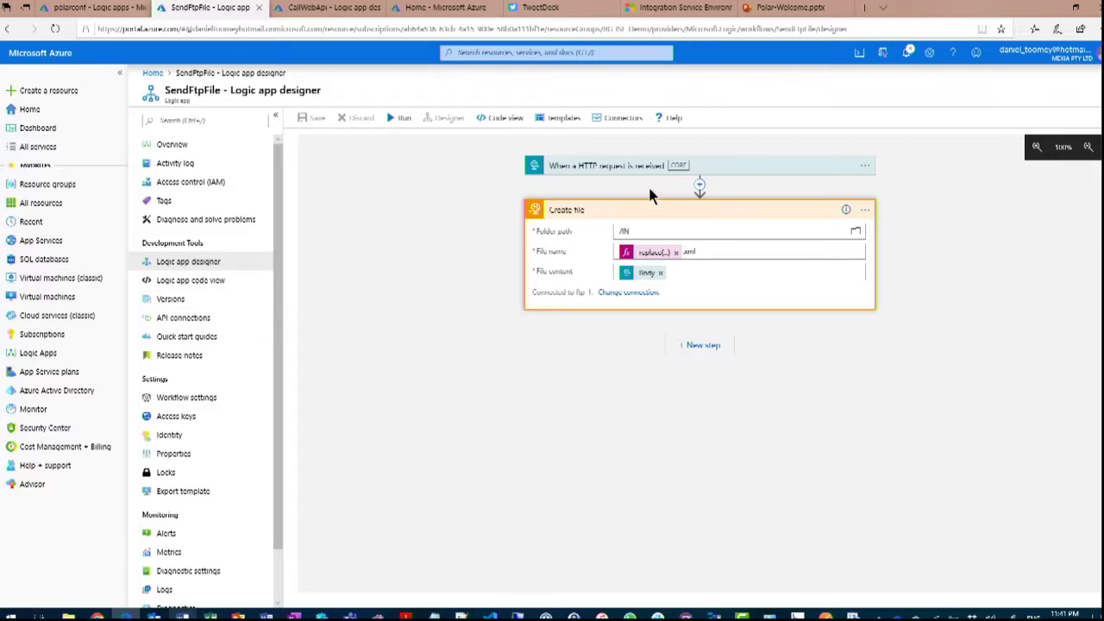
scroll(652, 197, "up", 3)
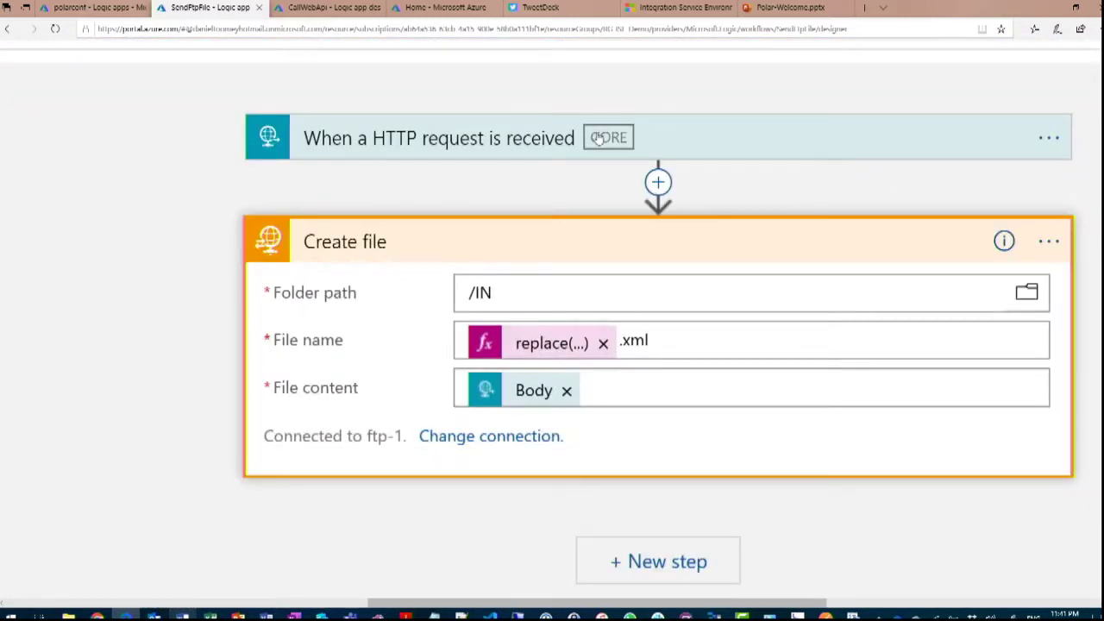
Insert an ISE FTP Create file action between the HTTP request trigger and the existing Create file action.
left_click(658, 183)
left_click(622, 221)
left_click(399, 295)
type("FTP")
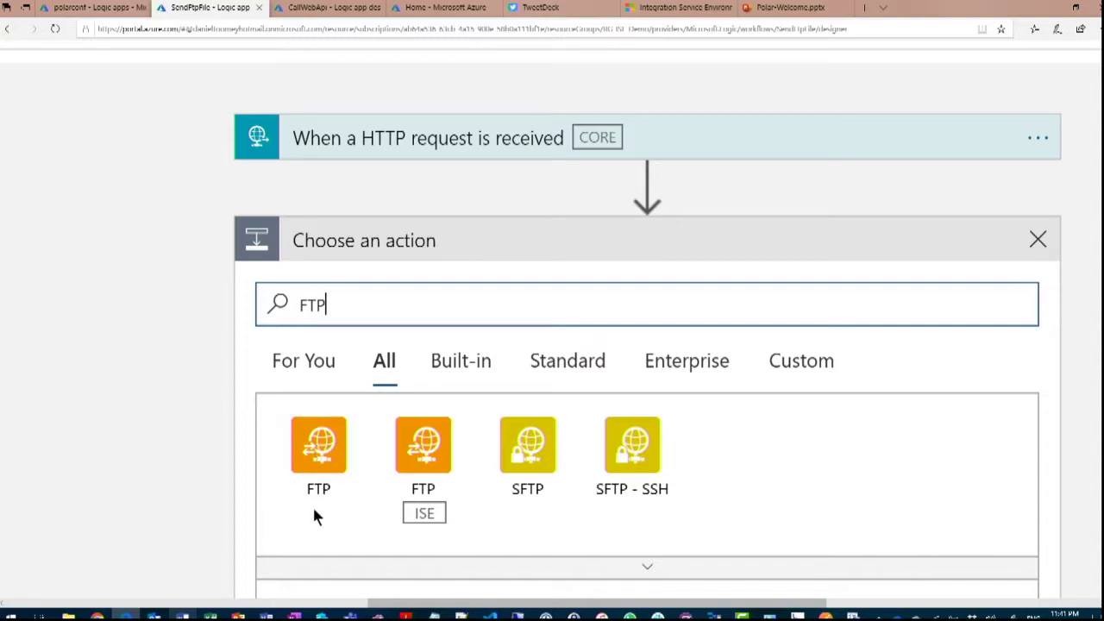
left_click(431, 447)
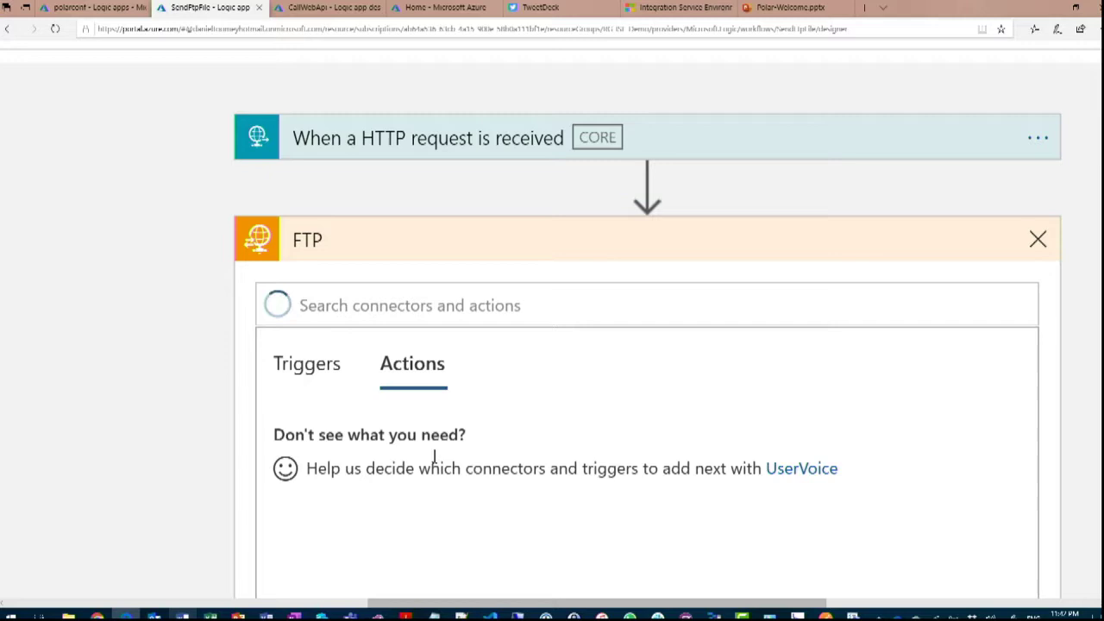
scroll(414, 517, "down", 4)
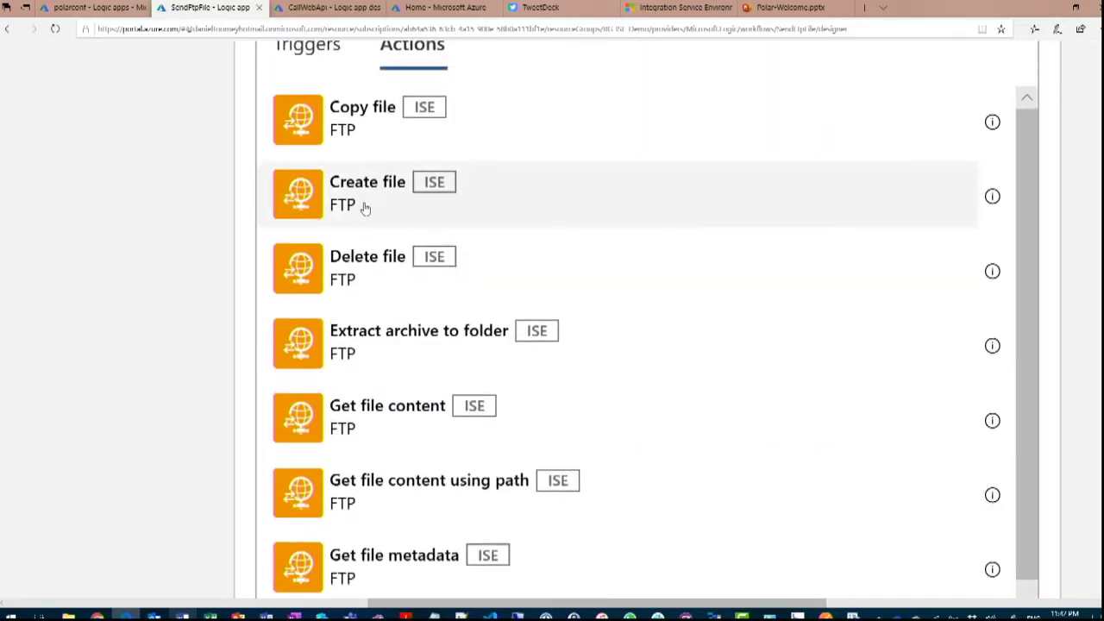
left_click(364, 207)
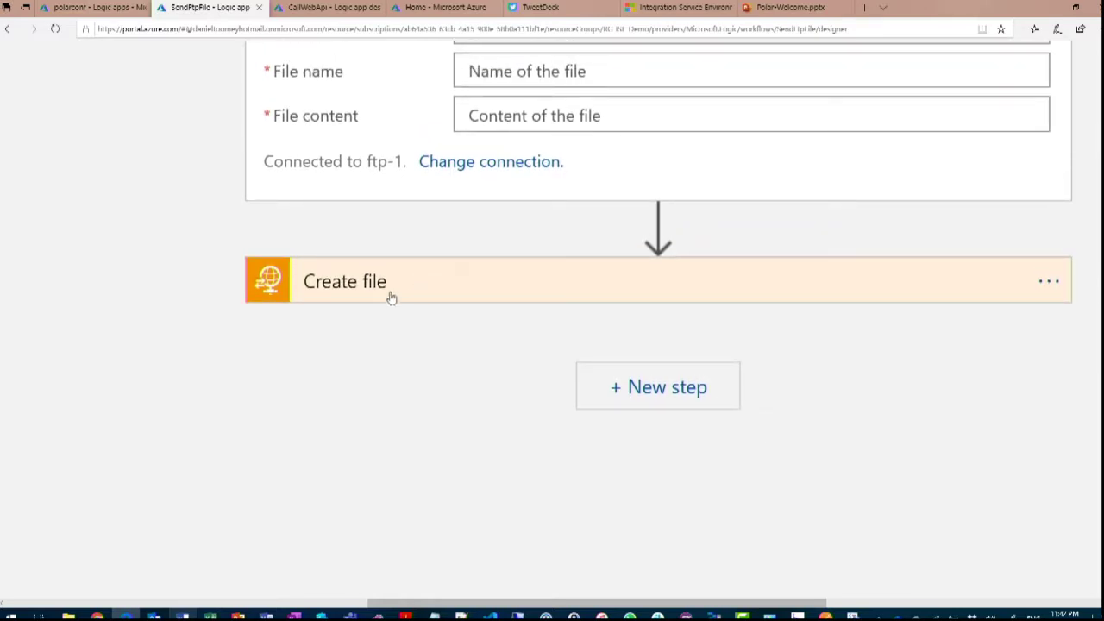
Delete the newly inserted, empty Create file action from the logic app.
scroll(84, 446, "up", 3)
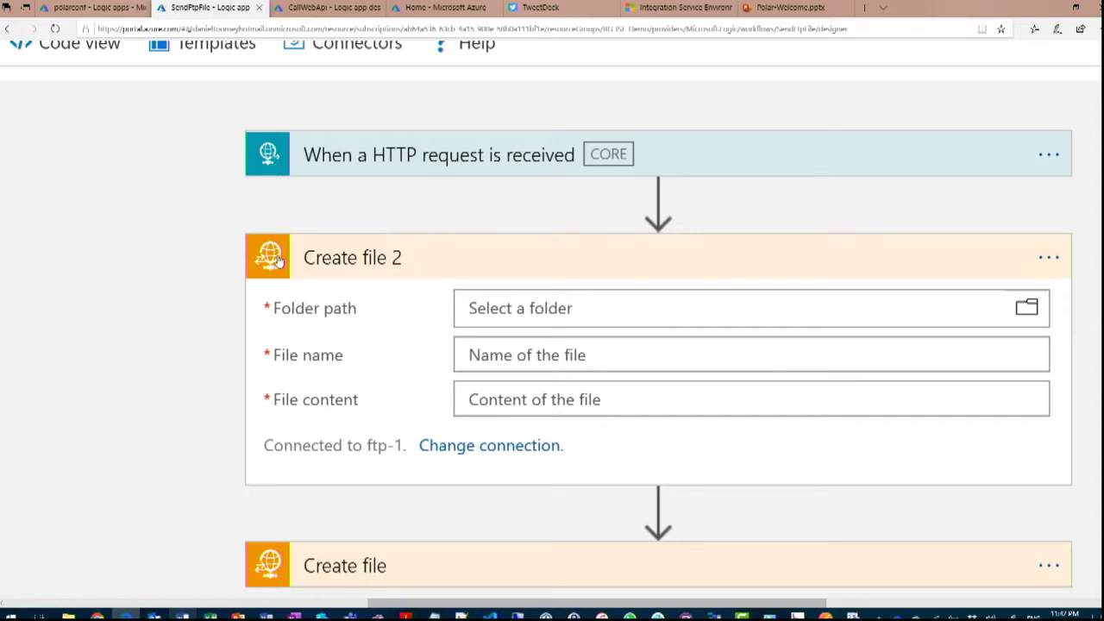
left_click(1050, 259)
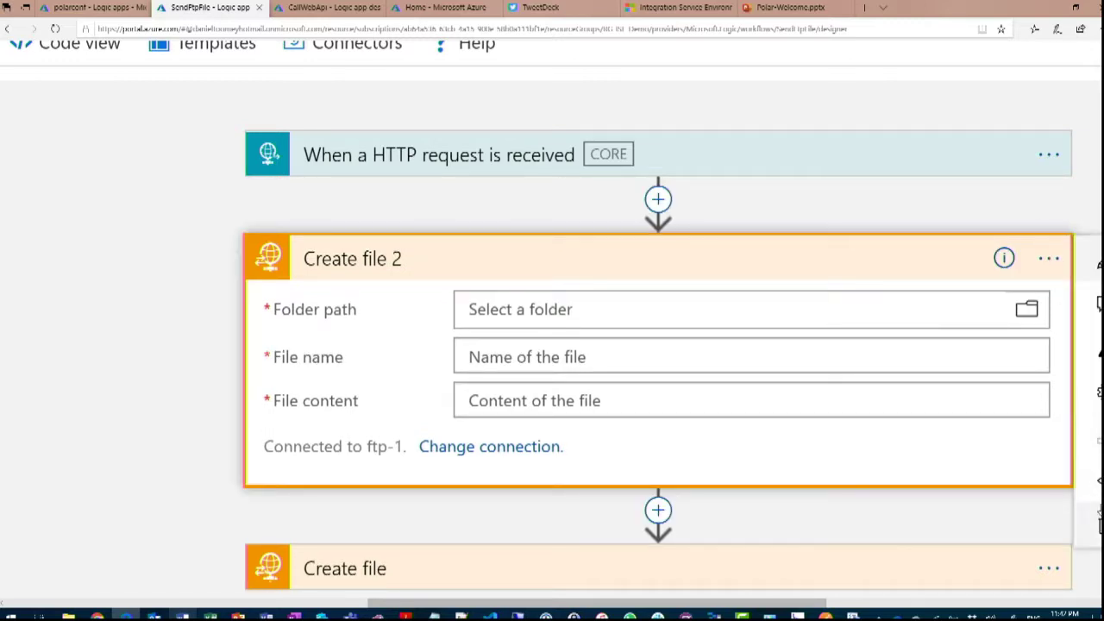
left_click(1052, 258)
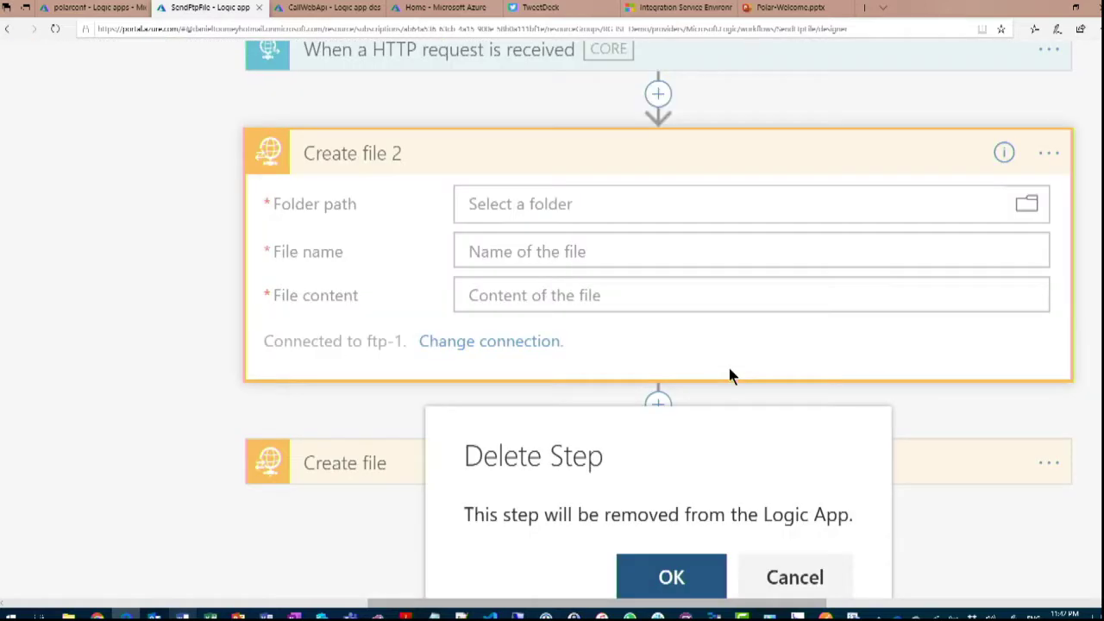
left_click(653, 577)
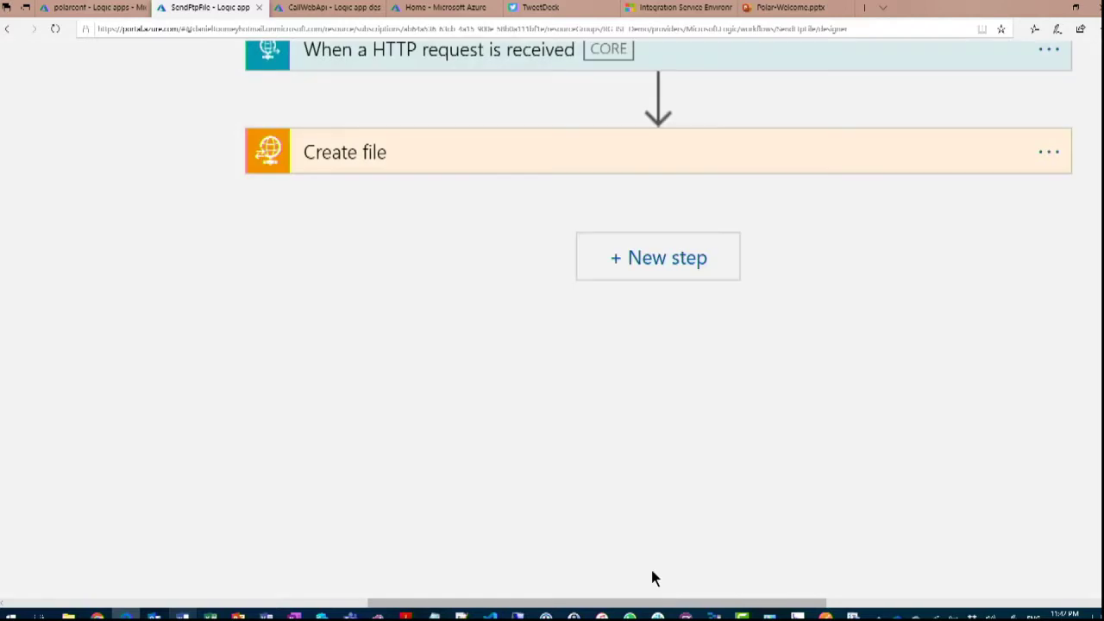
Copy the HTTP POST URL from the expanded HTTP request trigger.
key("ctrl+minus")
key("ctrl+minus")
key("ctrl+minus")
key("ctrl+minus")
key("ctrl+minus")
key("ctrl+minus")
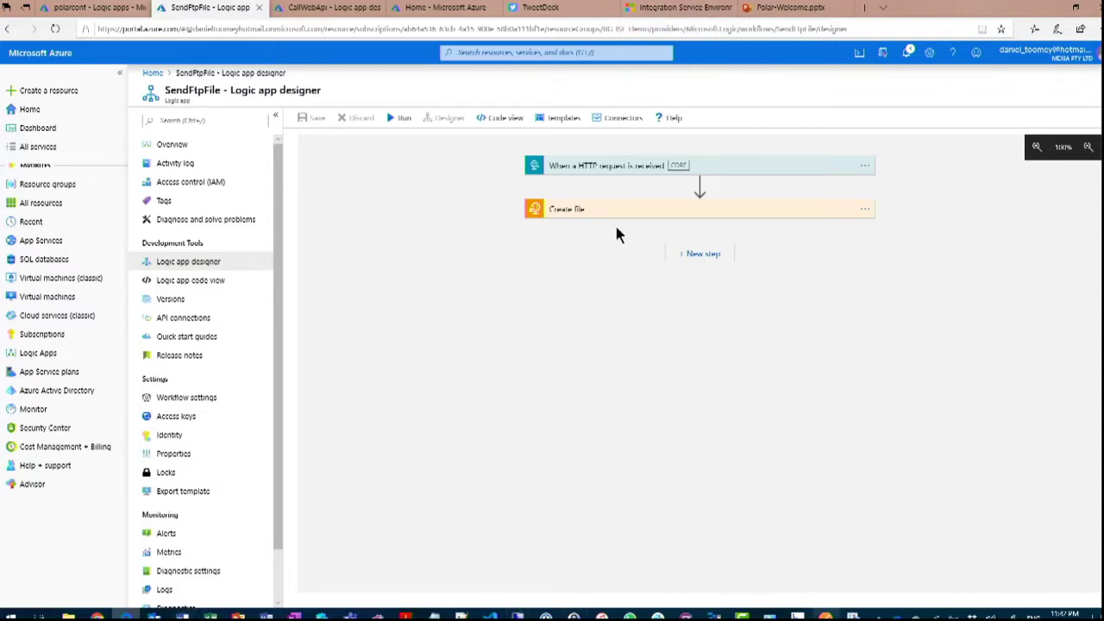
left_click(638, 168)
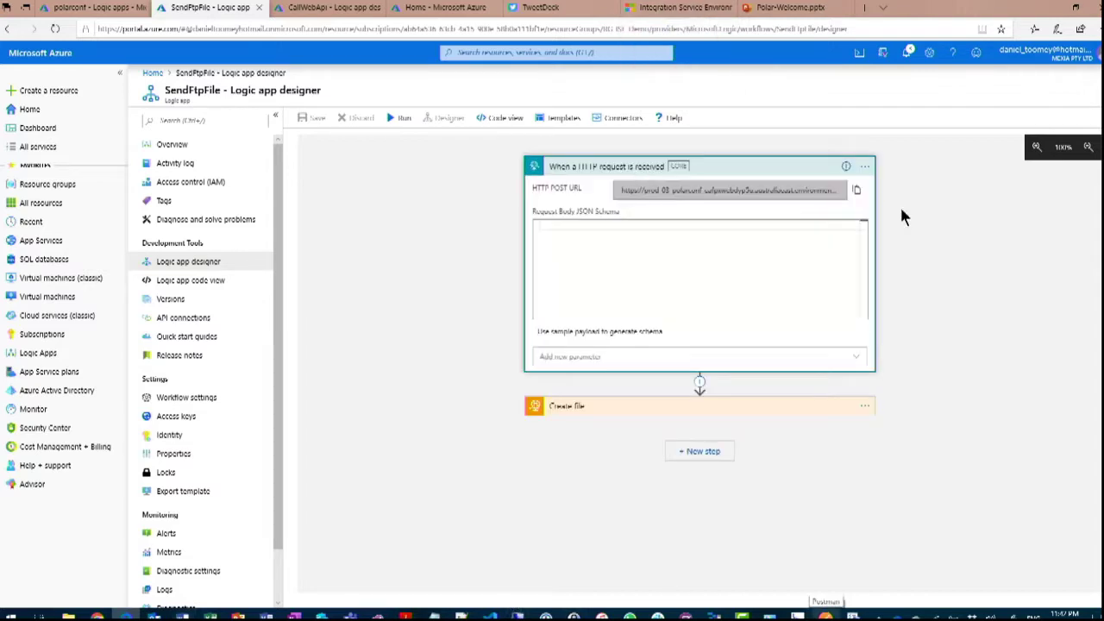
left_click(856, 189)
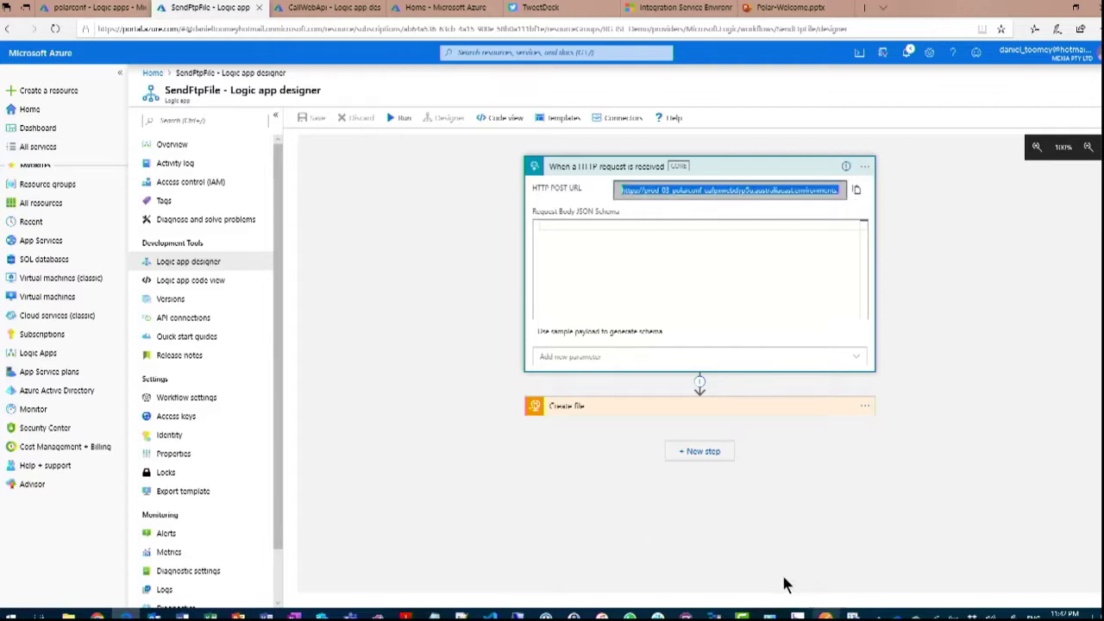
Switch to Postman and paste the trigger's URL, including its access signature, as the Test ISE FTP request URL.
left_click(821, 614)
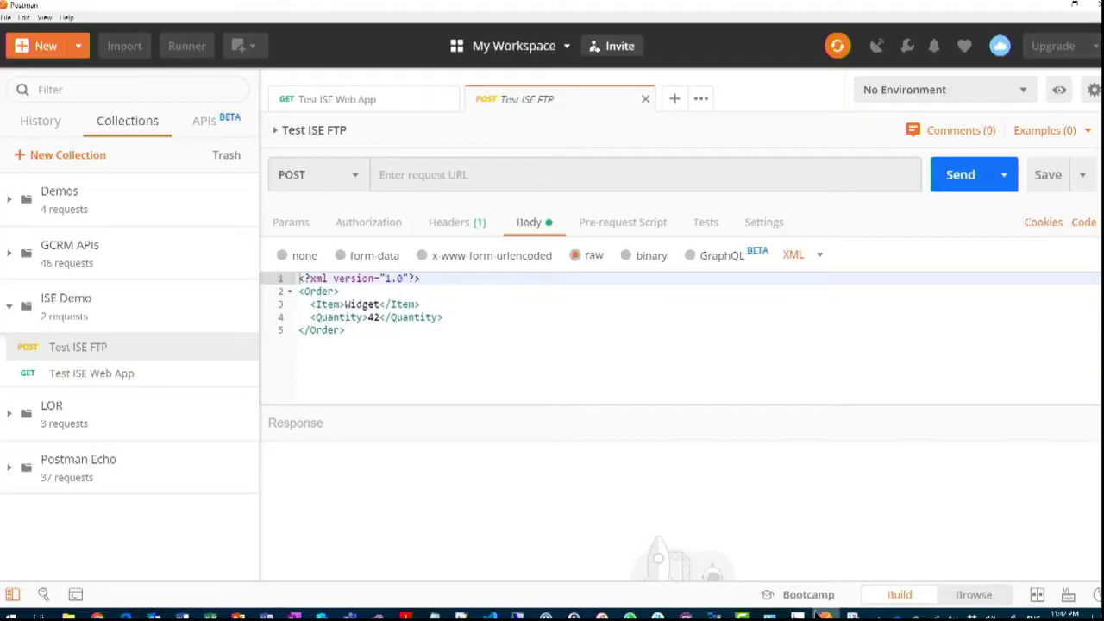
left_click(411, 176)
key("ctrl+v")
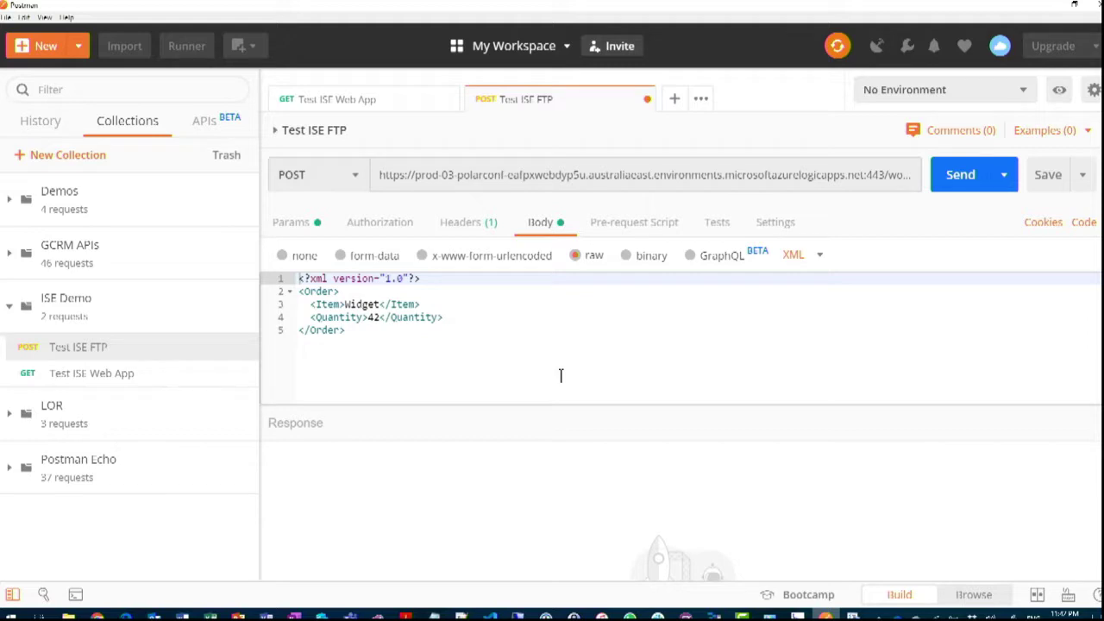
Review the Test ISE FTP query parameters and XML order body, and send the POST request.
left_click(291, 224)
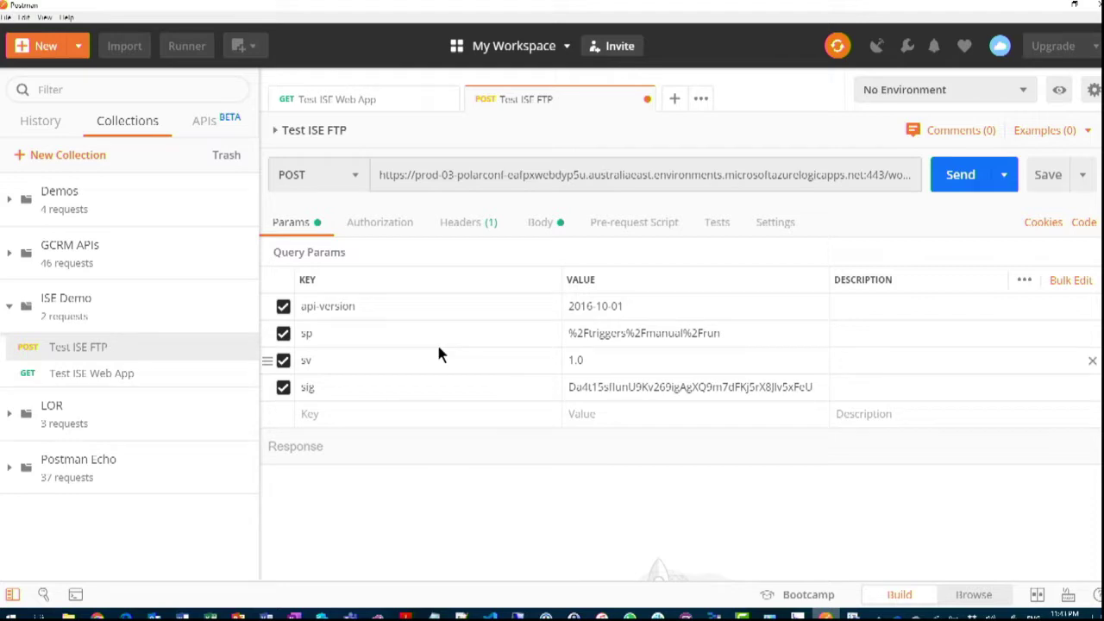
left_click(530, 224)
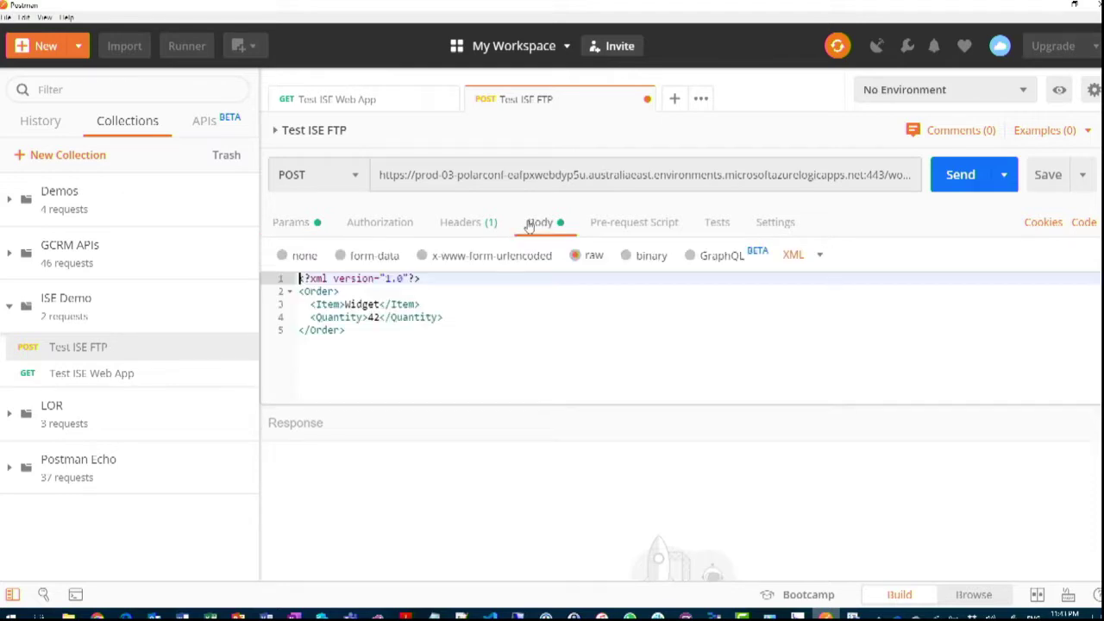
left_click(964, 174)
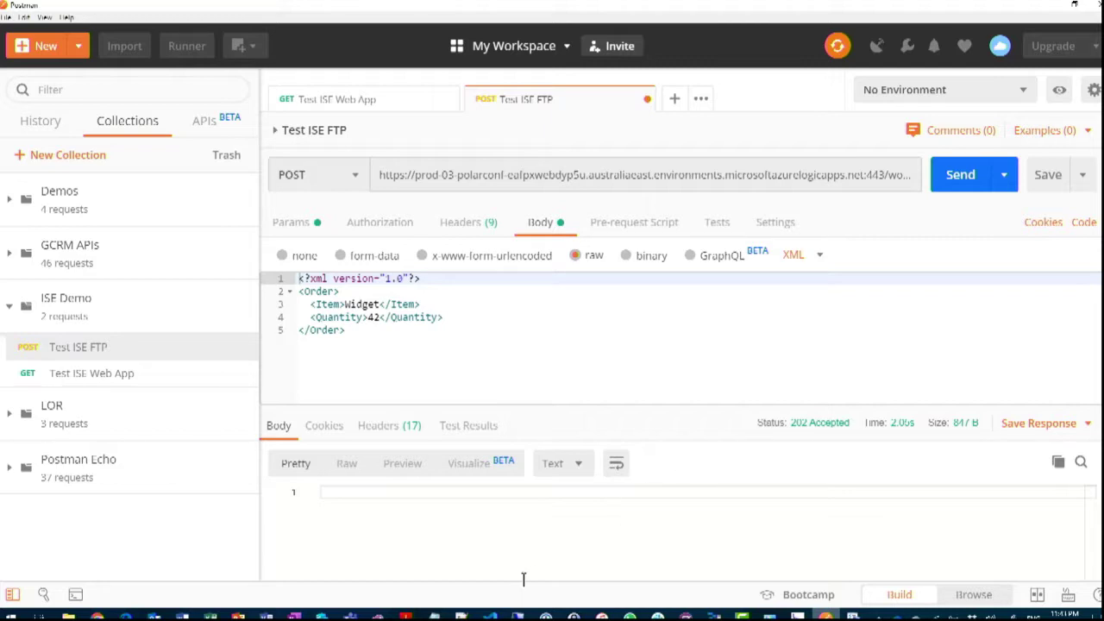
Switch to the ws2016wcusa remote desktop and check the FTP IN folder for the delivered XML file.
mouse_move(517, 616)
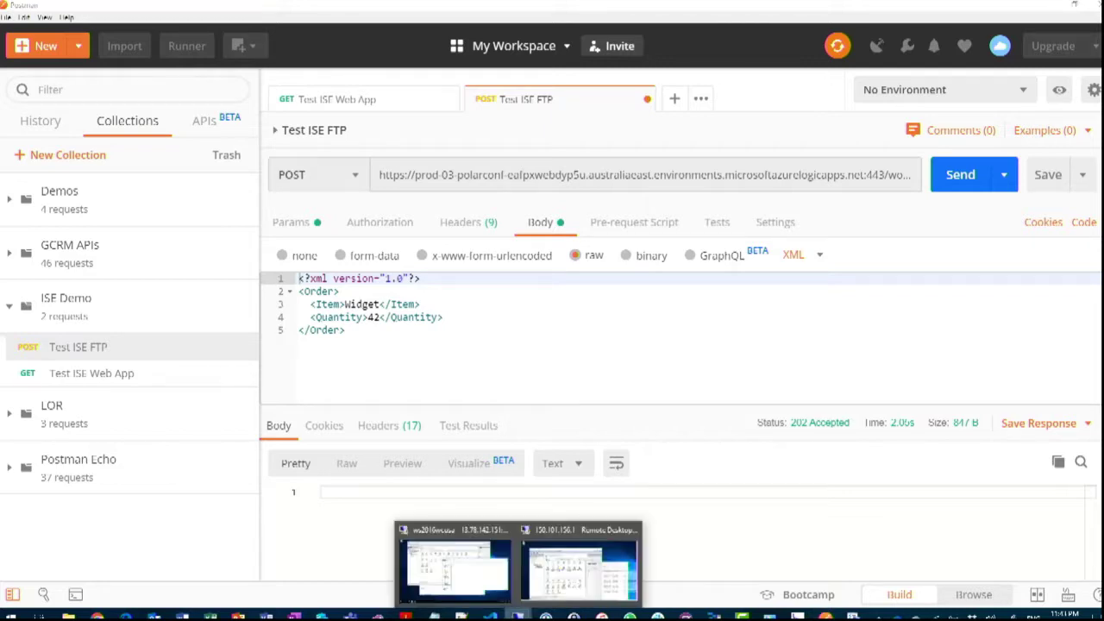
left_click(454, 574)
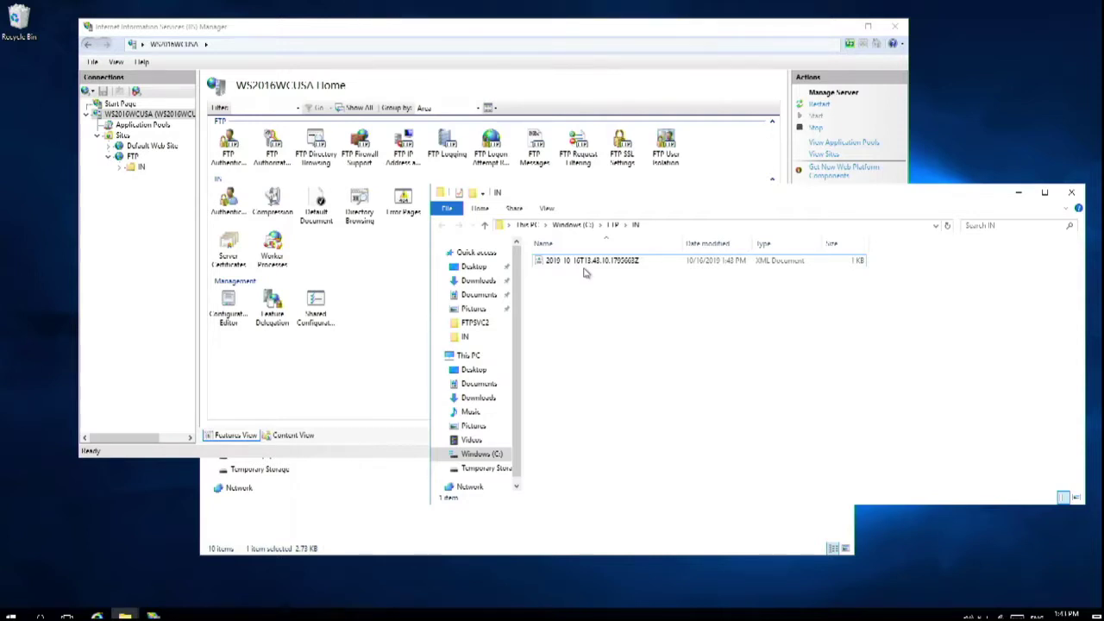
Check the order content of the delivered XML file, and open the u_ex191016 log from the FTPSVC2 folder.
double_click(583, 265)
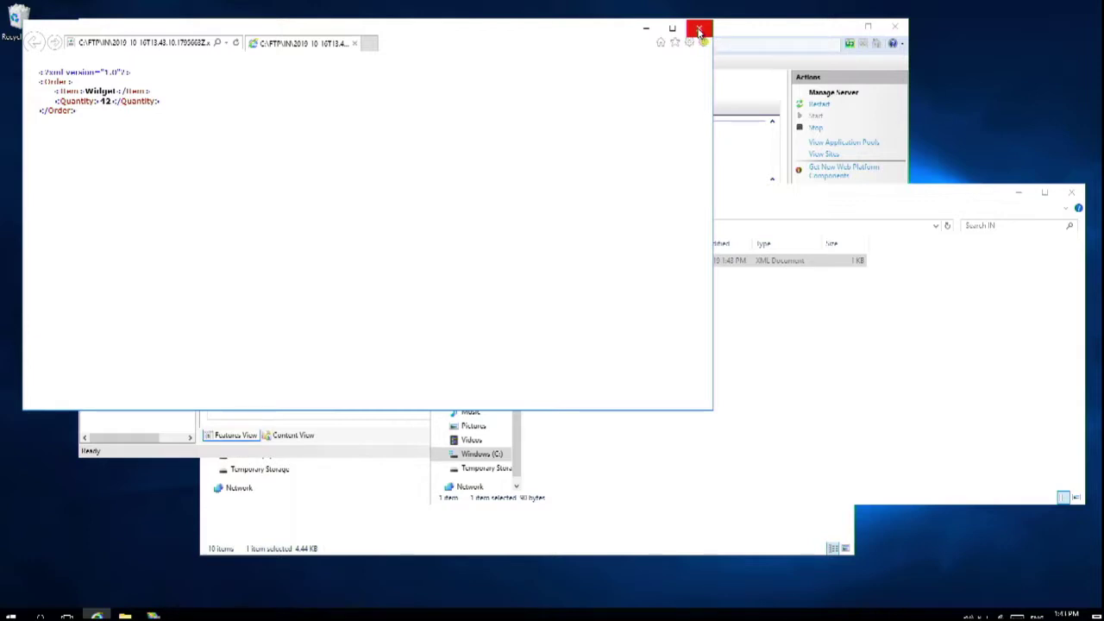
left_click(699, 30)
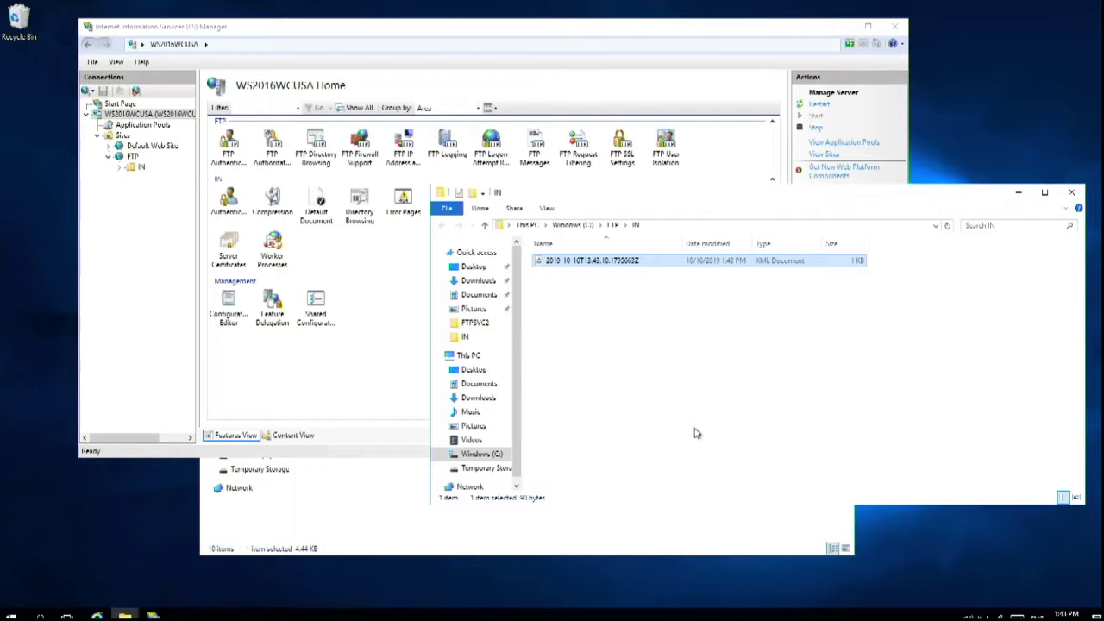
left_click(396, 508)
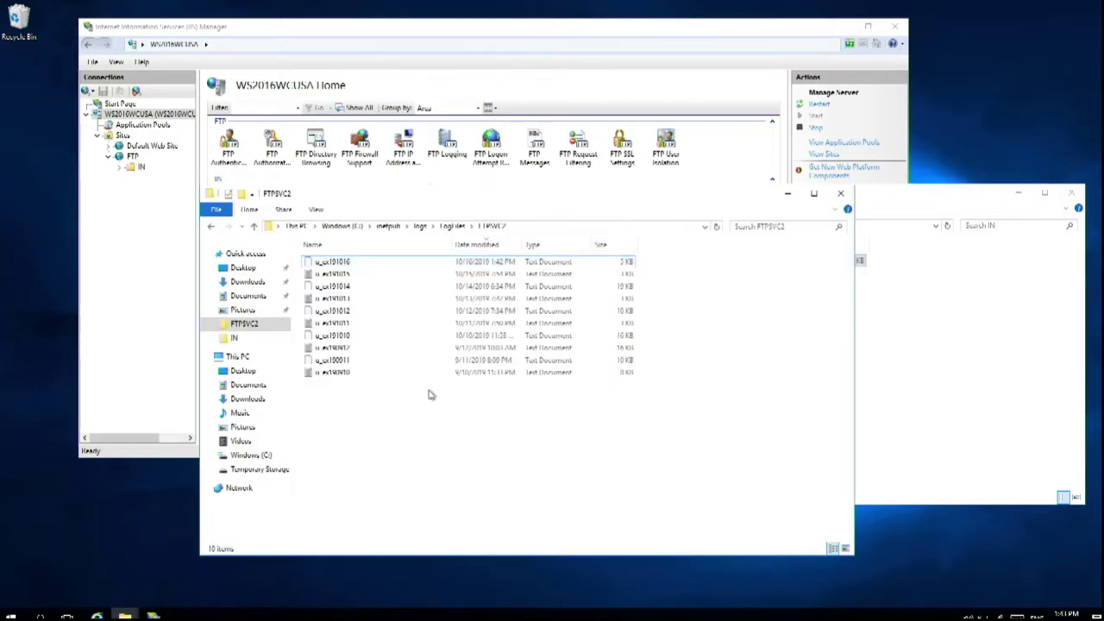
left_click(345, 263)
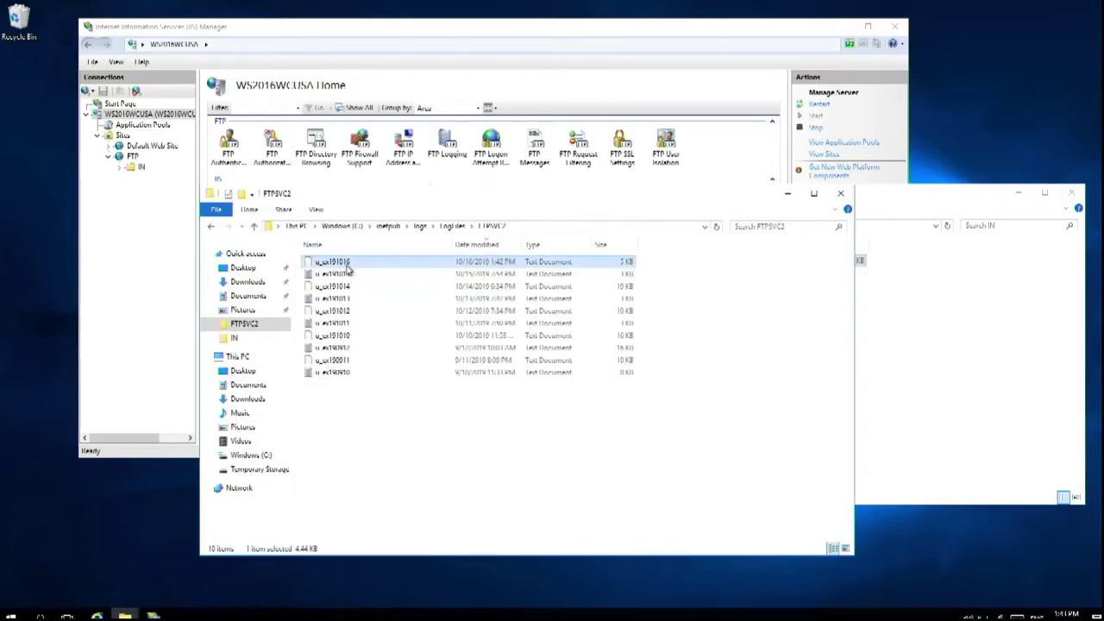
double_click(347, 267)
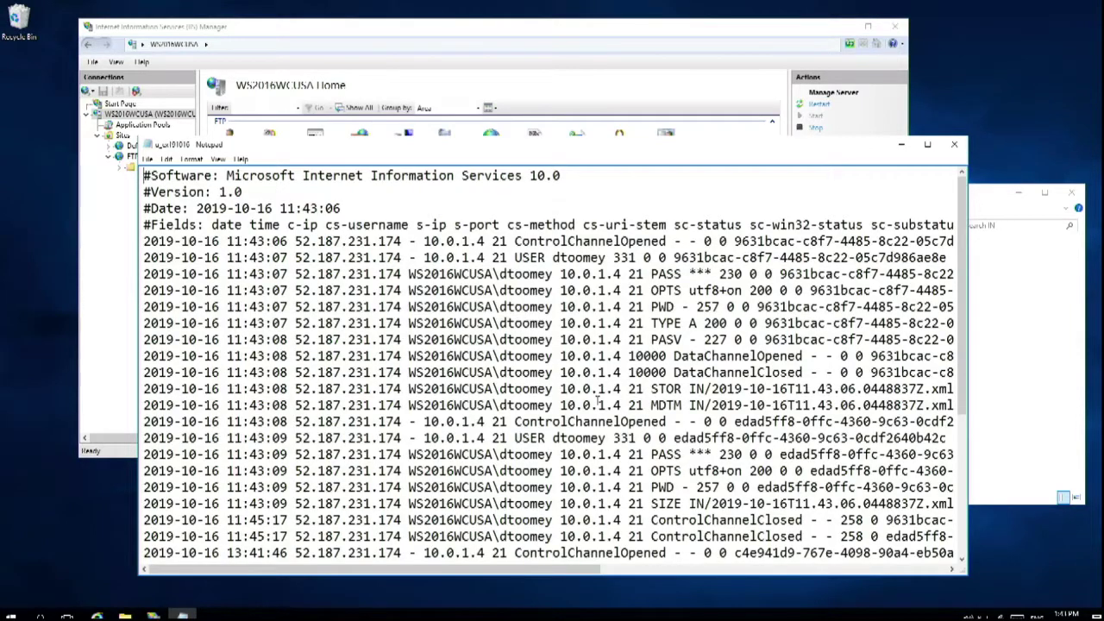
Review the client IP column of the FTP log and copy the client IP address from the last entry.
scroll(598, 400, "down", 3)
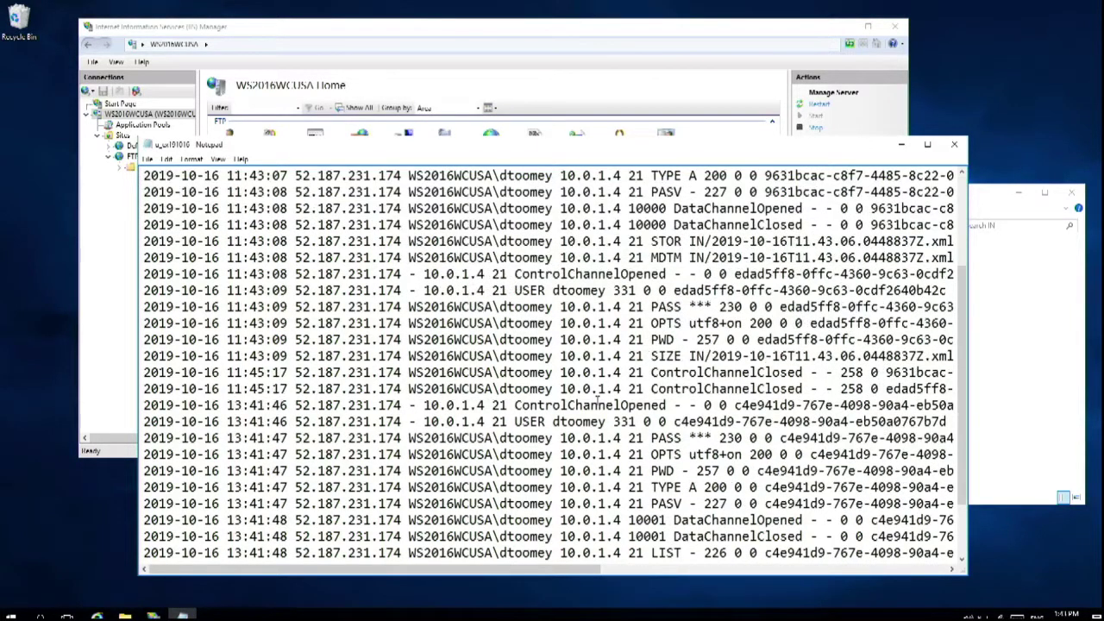
scroll(598, 401, "down", 2)
scroll(598, 400, "up", 5)
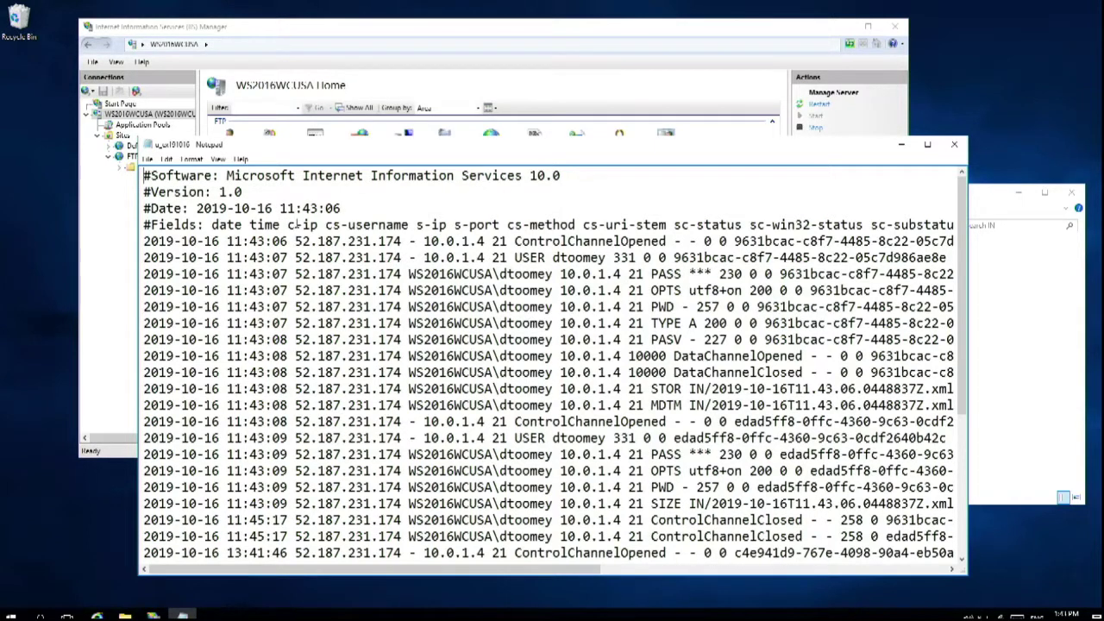
scroll(569, 352, "down", 5)
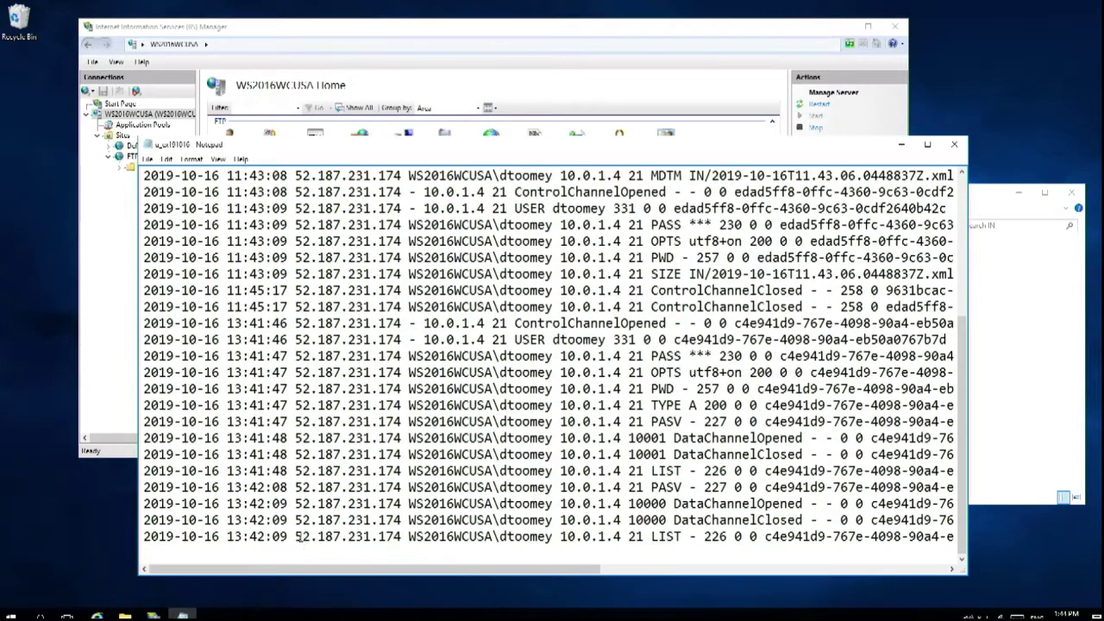
left_click_drag(294, 536, 402, 536)
key("ctrl+c")
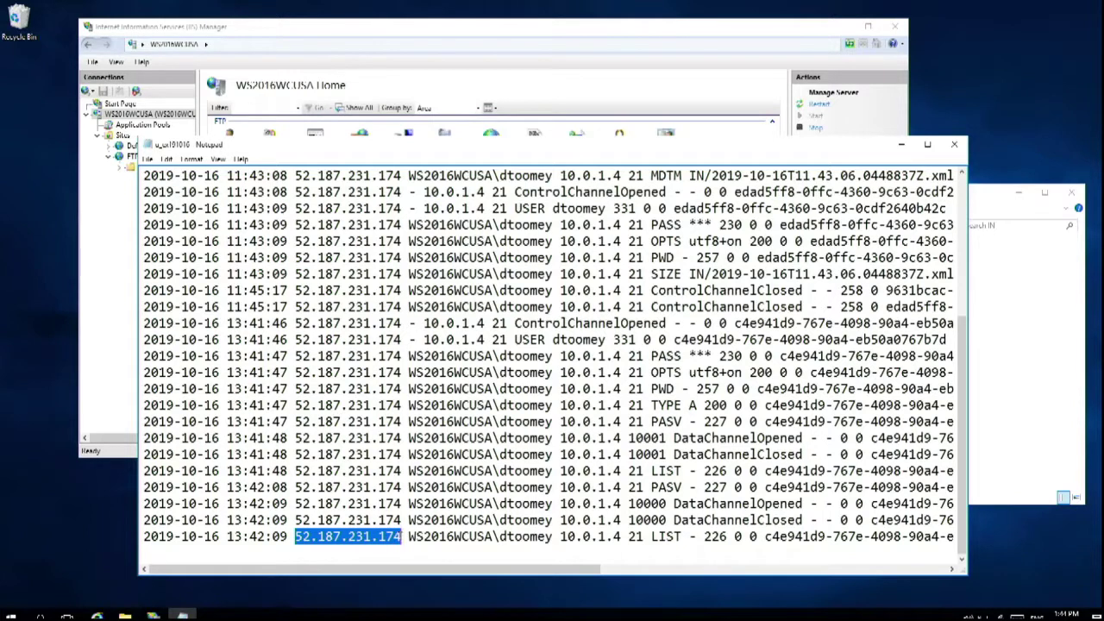
Switch to Visual Studio Code and paste the copied client IP 52.187.231.174 into Untitled-1, followed by a blank line.
mouse_move(699, 10)
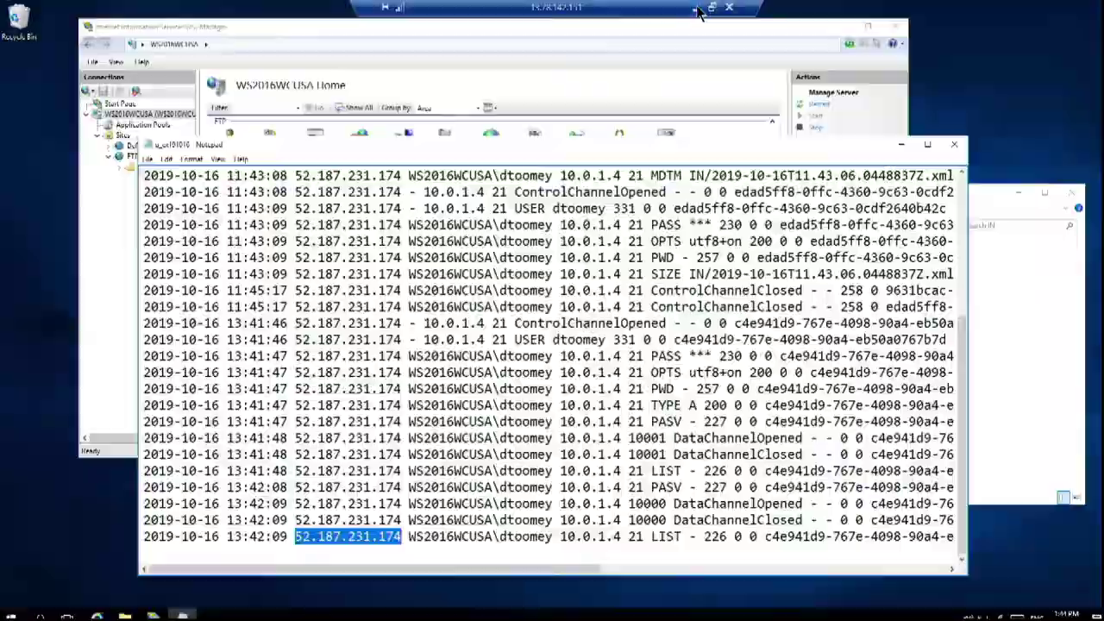
left_click(697, 10)
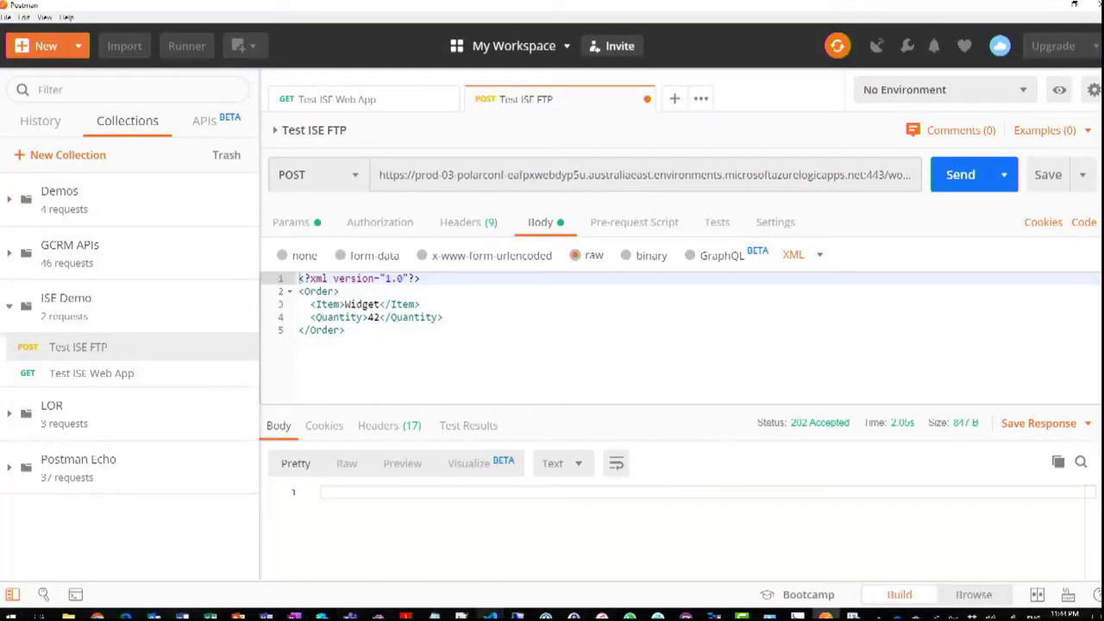
left_click(490, 615)
key("ctrl+v")
key("Return")
key("Return")
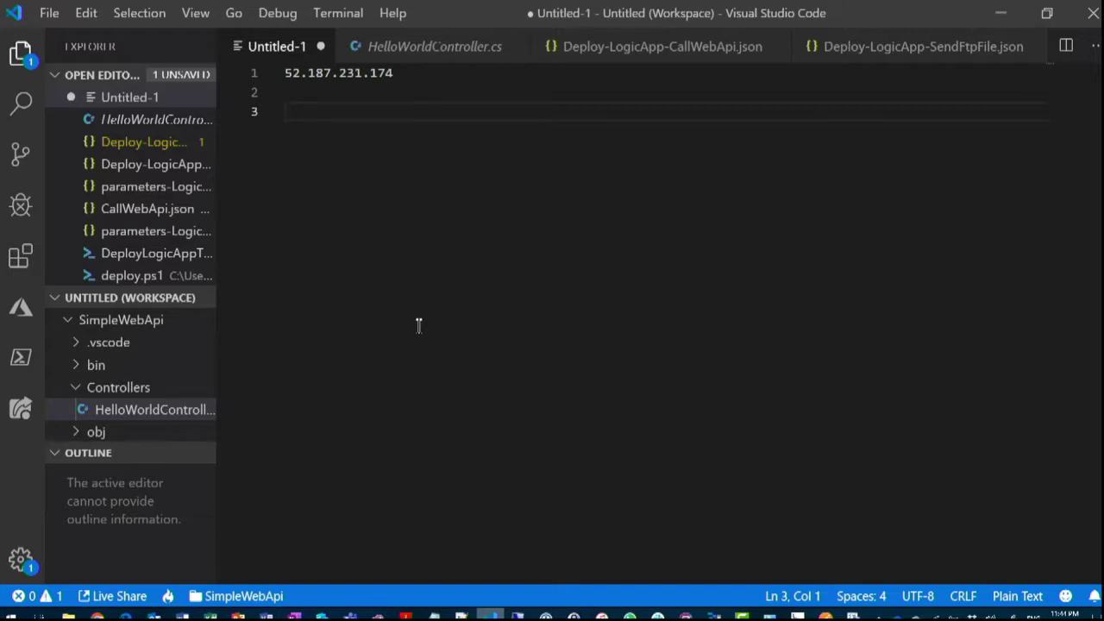
Switch to the Azure portal and copy the connector outgoing IP addresses from the polarconf Integration Service Environment's properties.
left_click(125, 616)
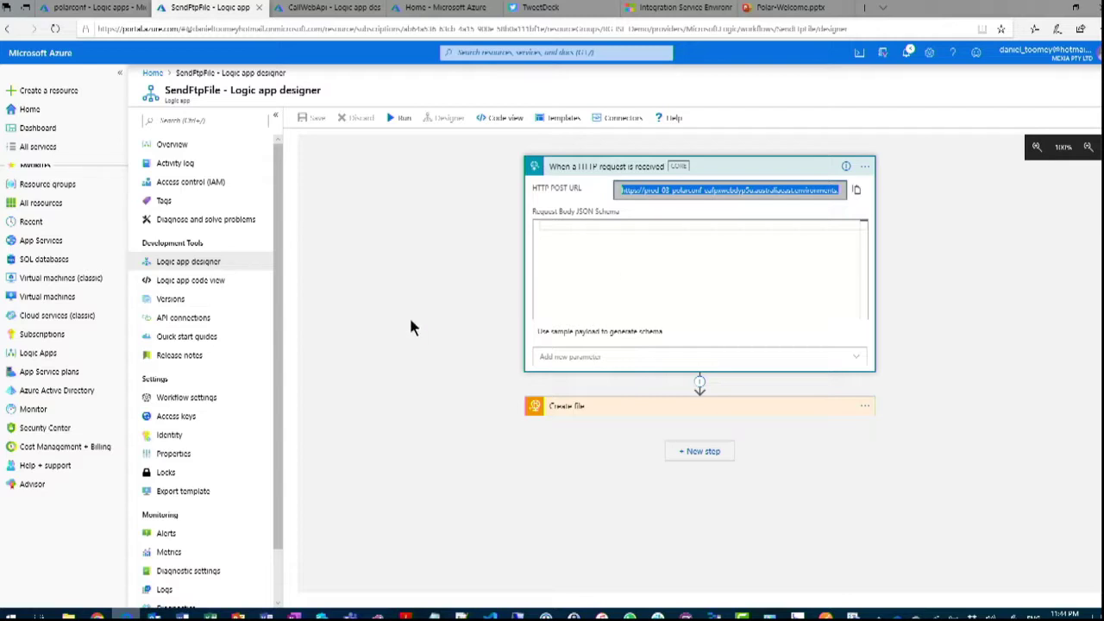
left_click(81, 8)
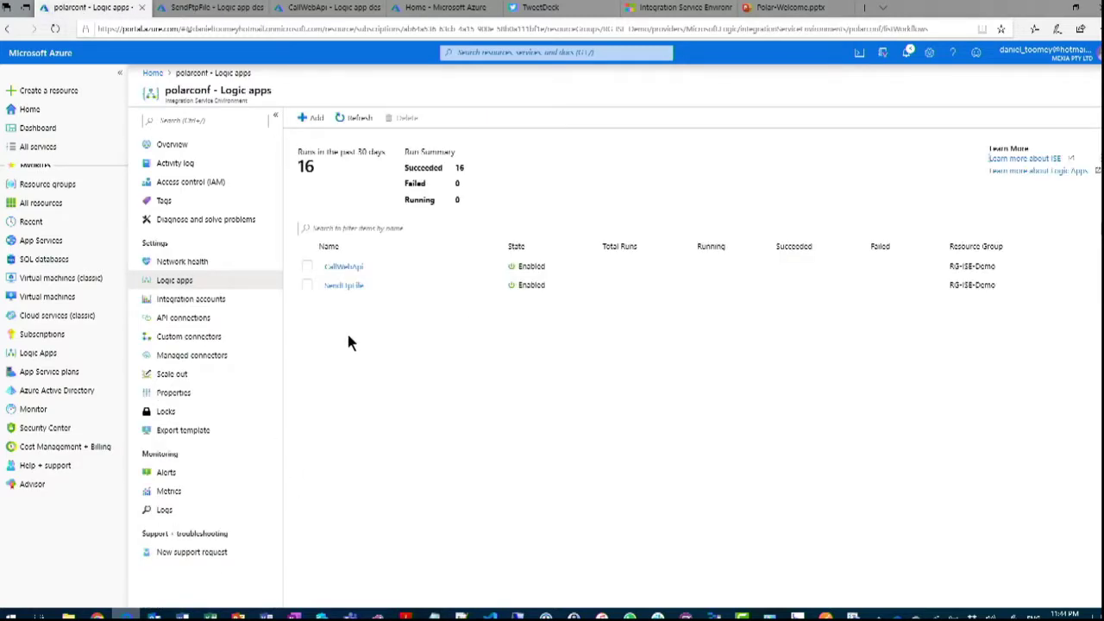
left_click(176, 394)
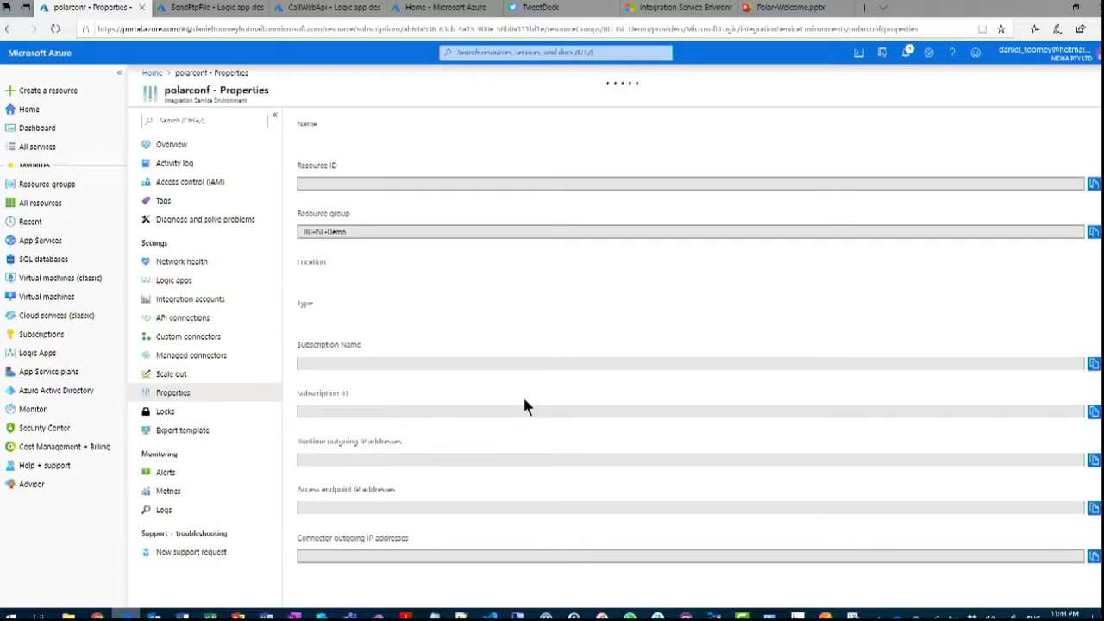
scroll(525, 404, "down", 2)
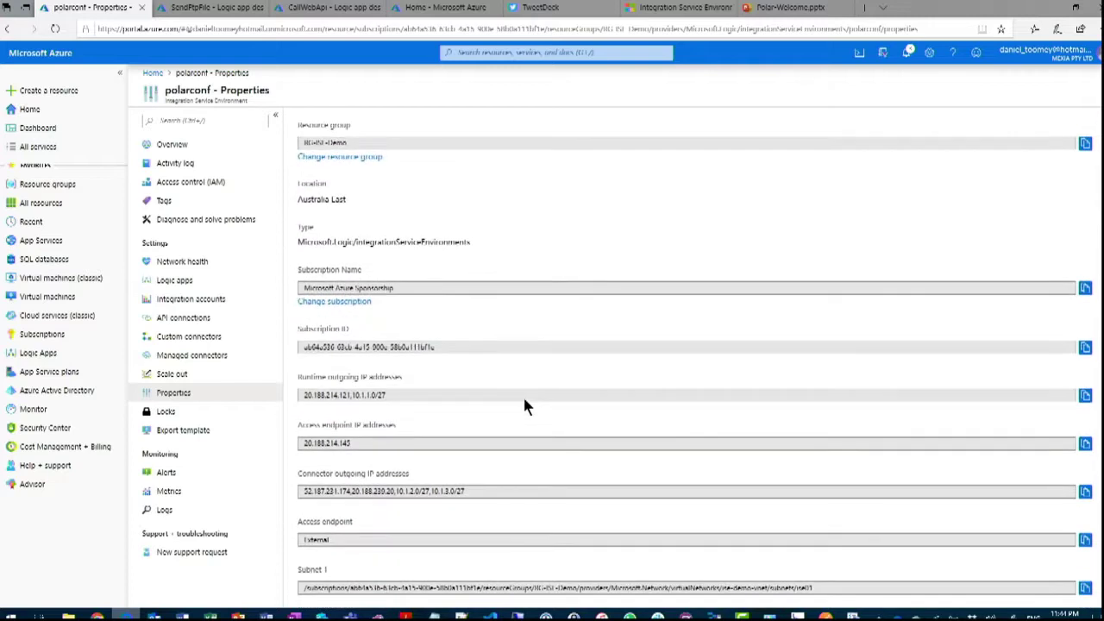
scroll(524, 401, "down", 2)
scroll(418, 405, "up", 4, "ctrl")
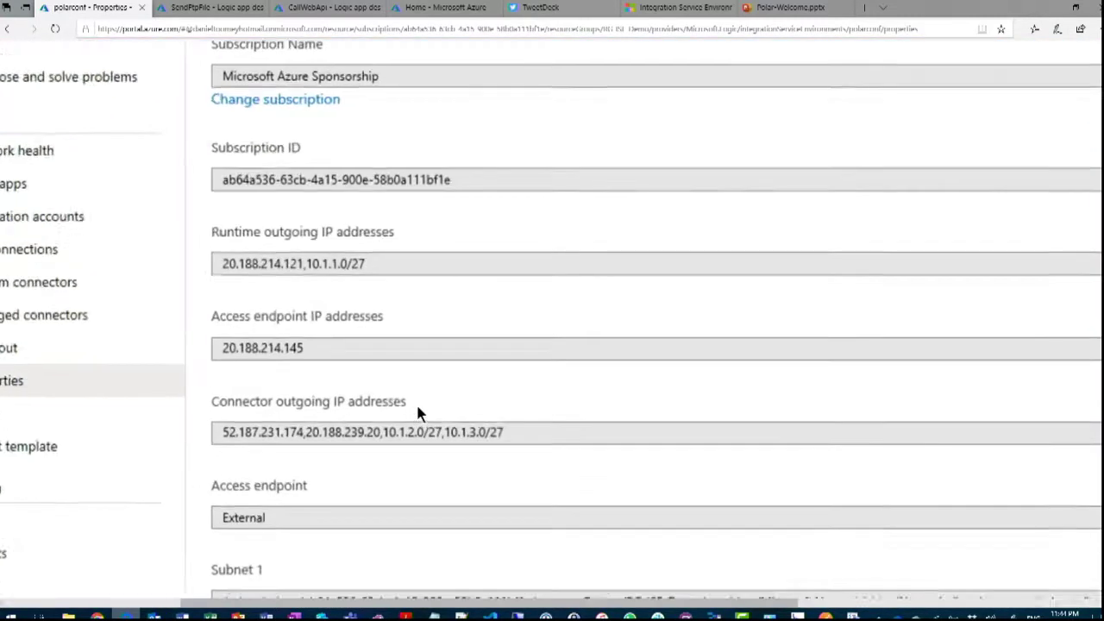
scroll(418, 415, "up", 3, "ctrl")
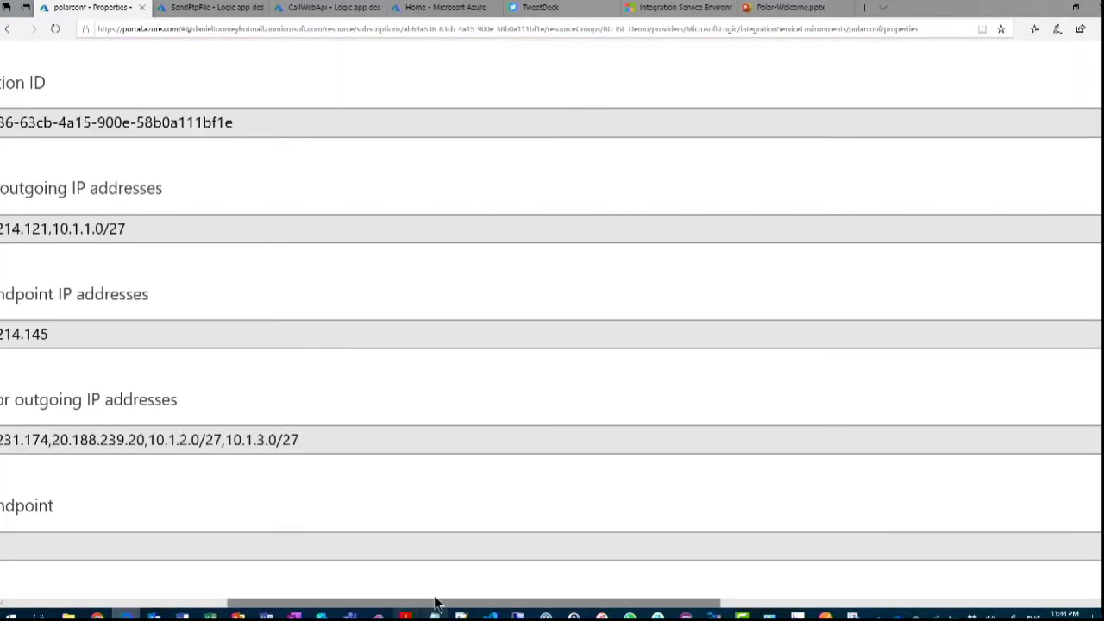
left_click_drag(436, 602, 845, 592)
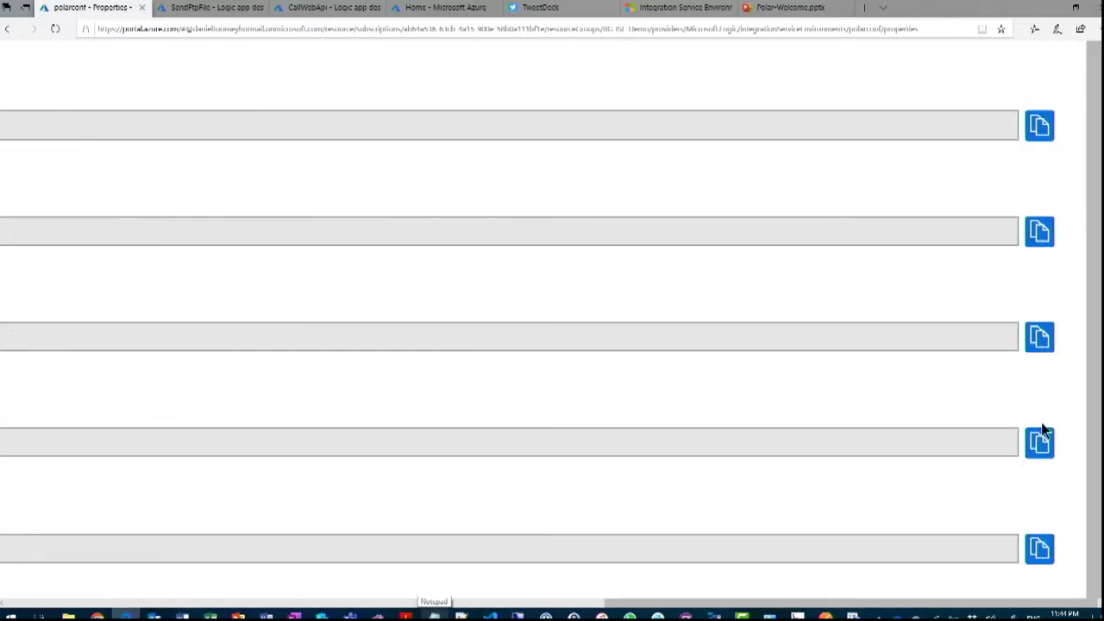
left_click(1039, 442)
Switch to Visual Studio Code, paste the connector outgoing addresses on line 3 of Untitled-1, and replace every comma with a line break.
key("alt+Tab")
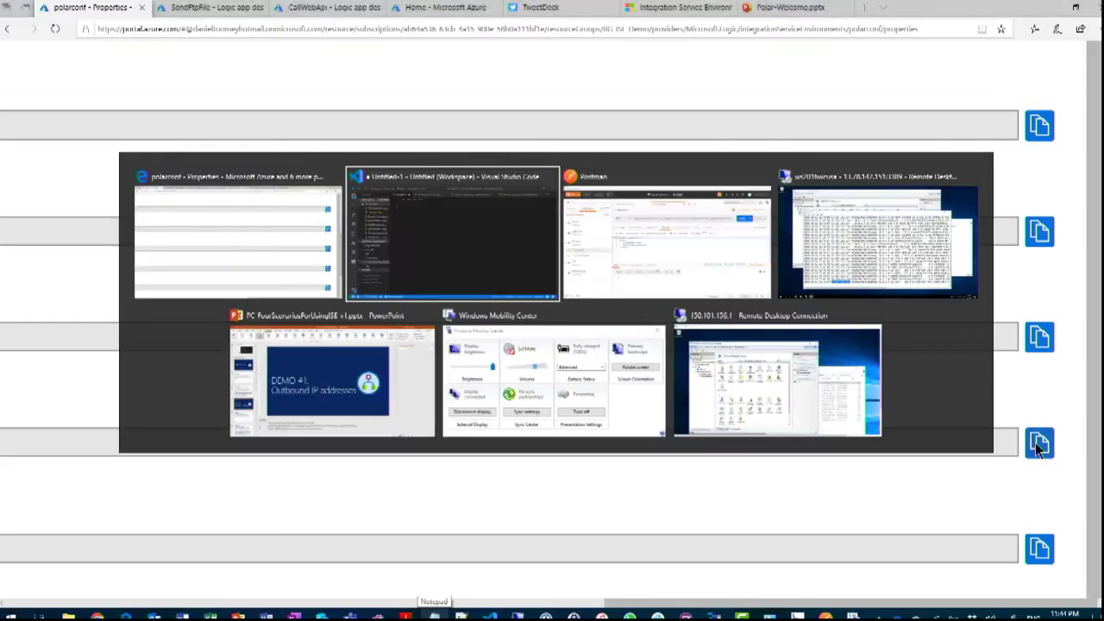
key("ctrl+v")
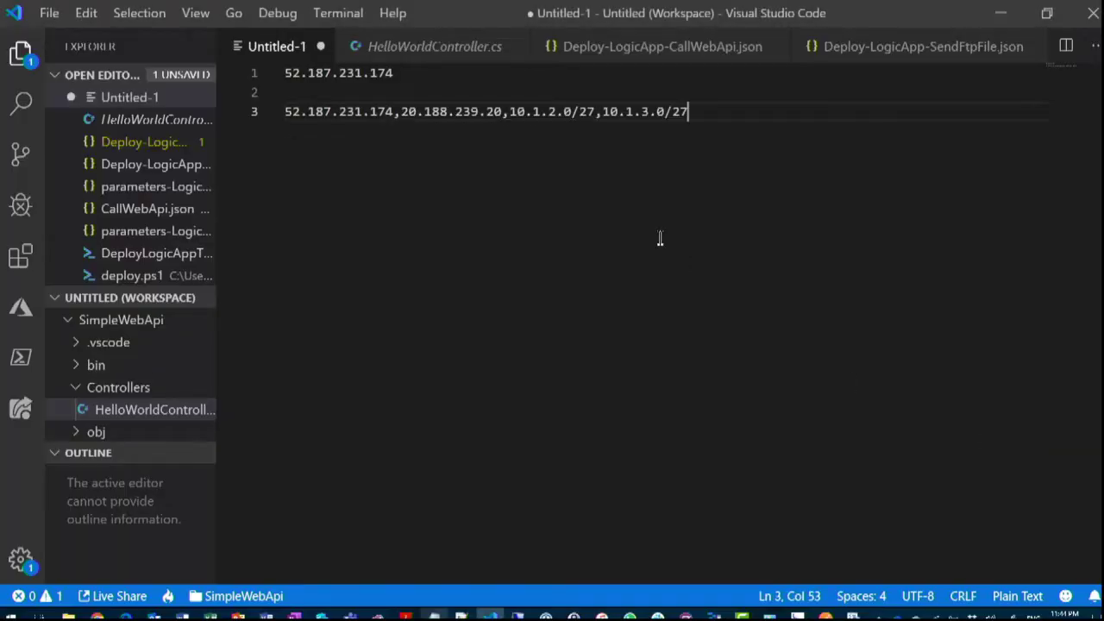
key("ctrl+h")
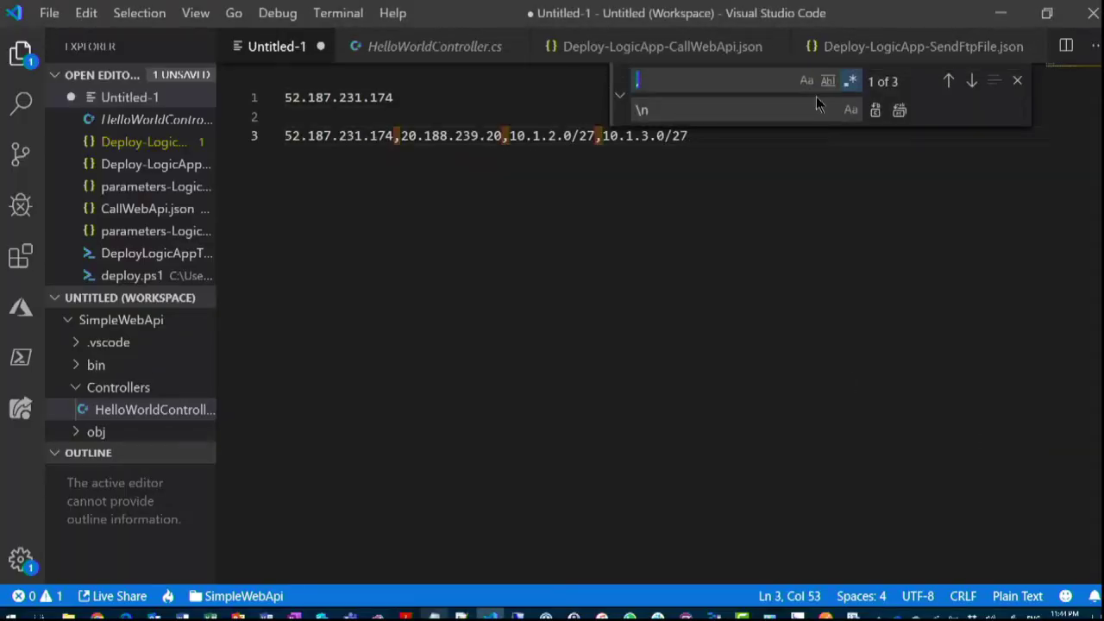
left_click(900, 110)
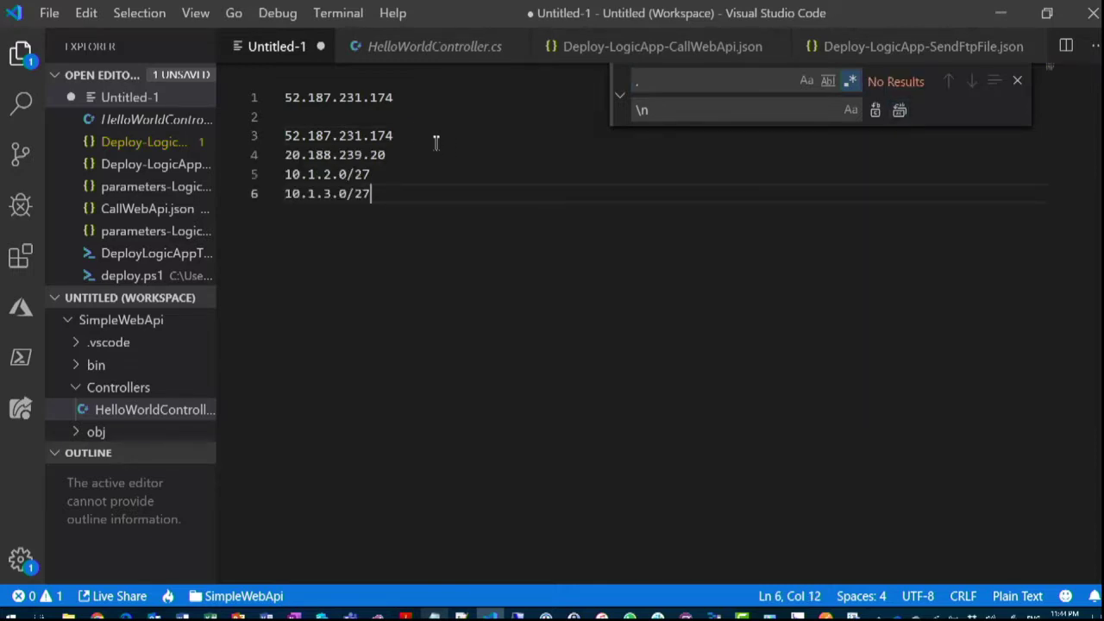
left_click_drag(417, 135, 263, 145)
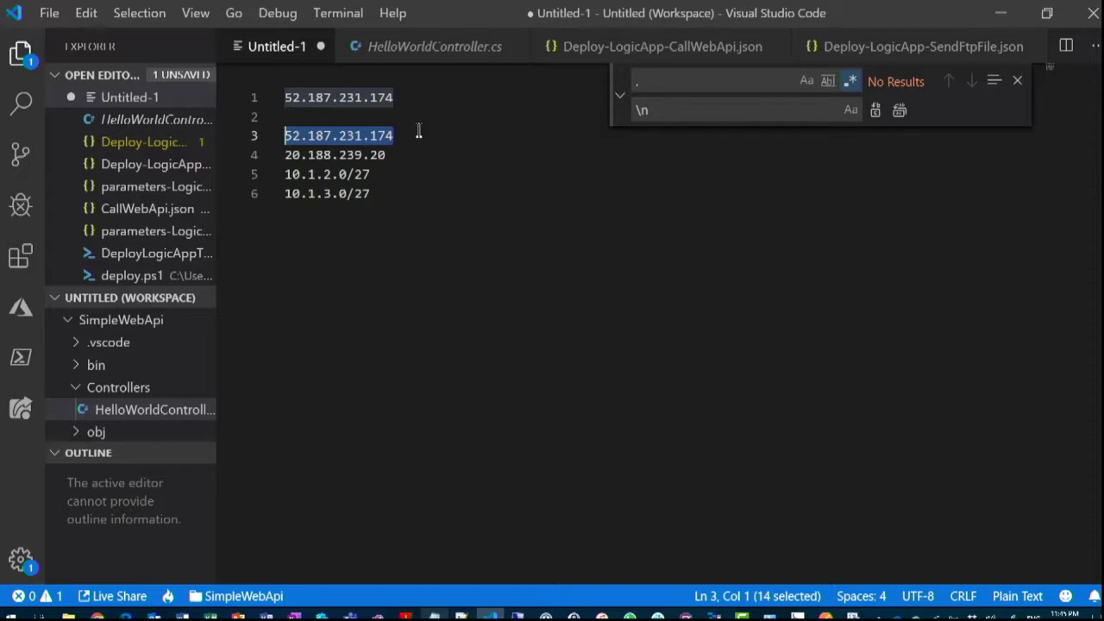
left_click(446, 237)
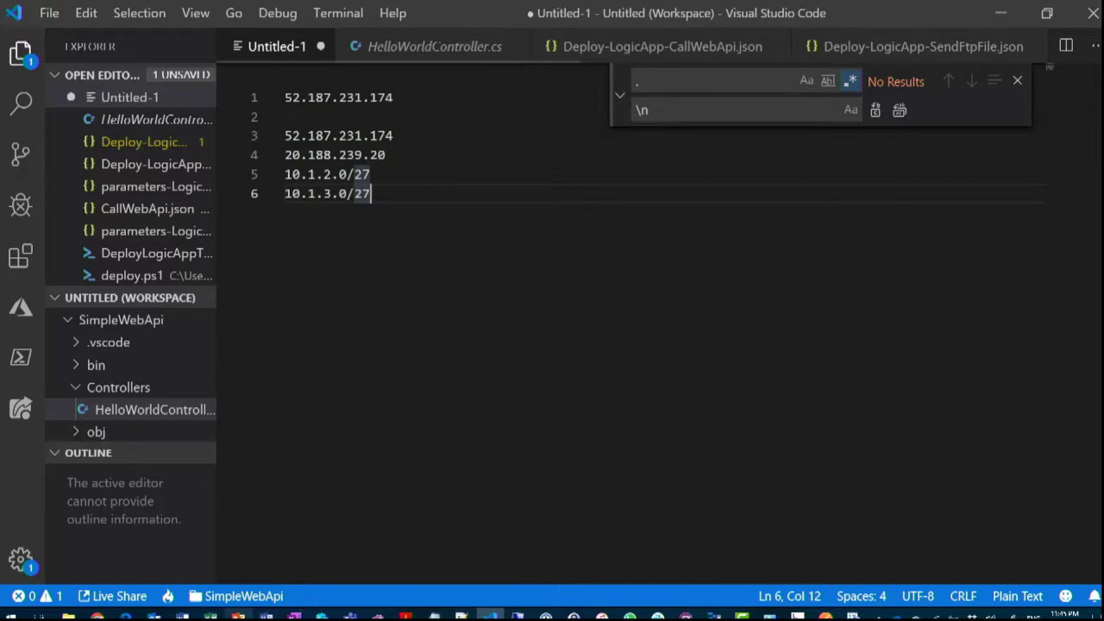
Switch to PowerPoint, start the slide show from the Demo #1 slide and advance to "Scenario #2: Predictable Performance".
left_click(238, 615)
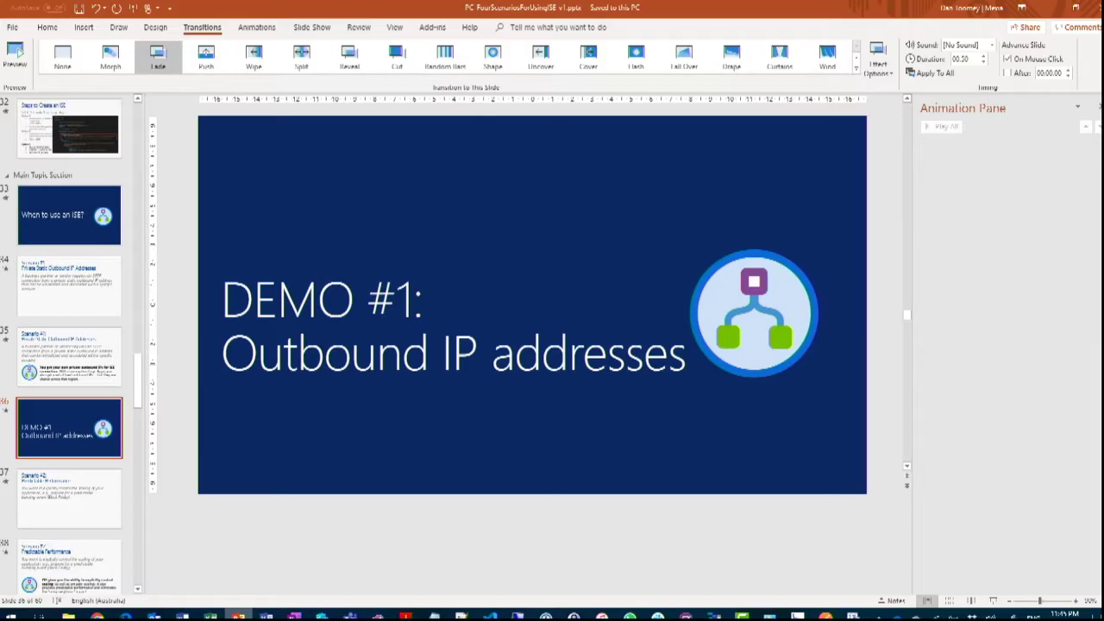
key("shift+F5")
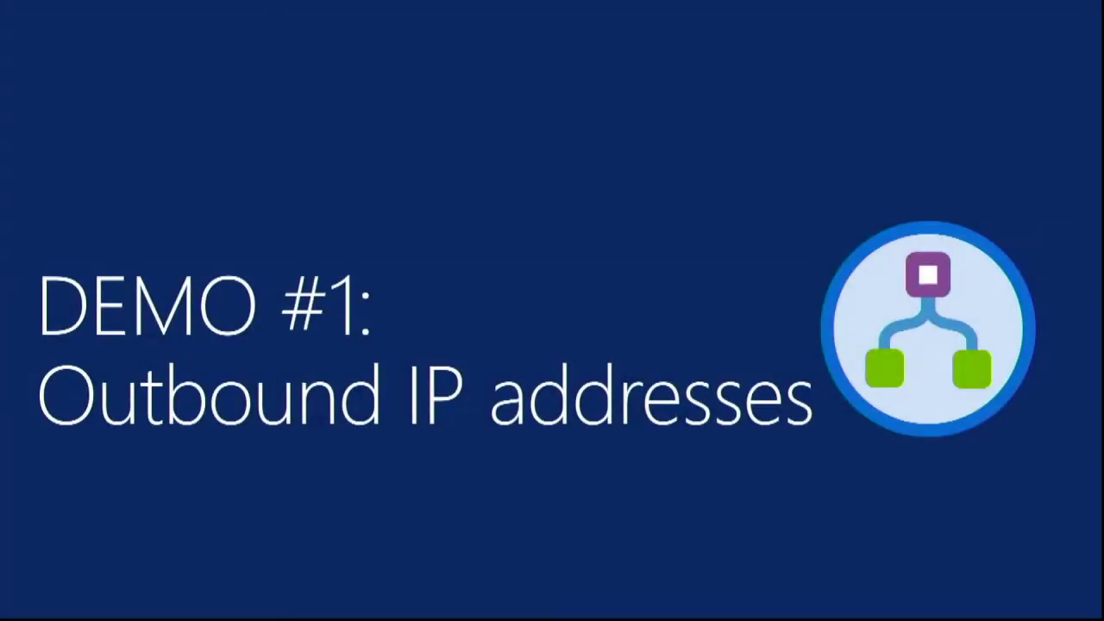
key("Right")
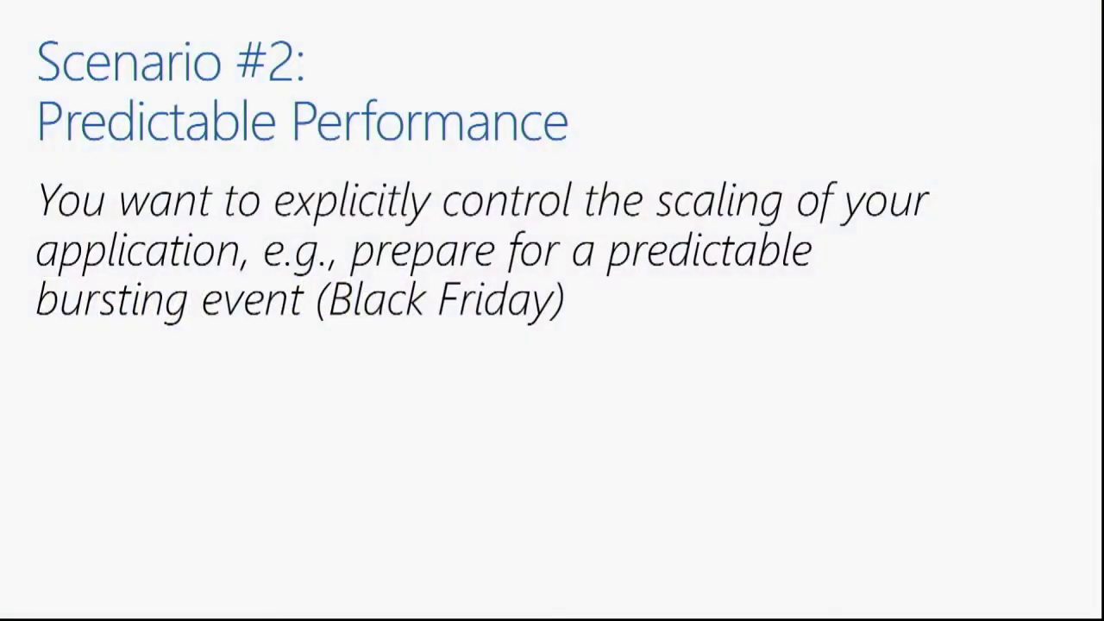
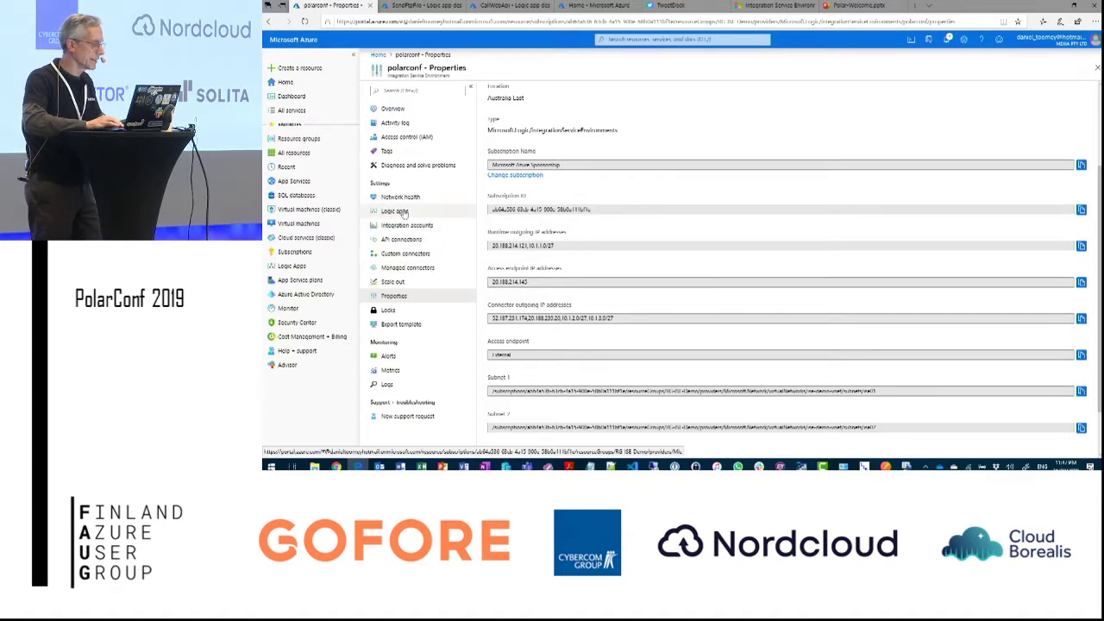
Open polarconf's Scale out settings in the Azure portal, try the manual additional capacity at its maximum, and return it to 0.
left_click(400, 285)
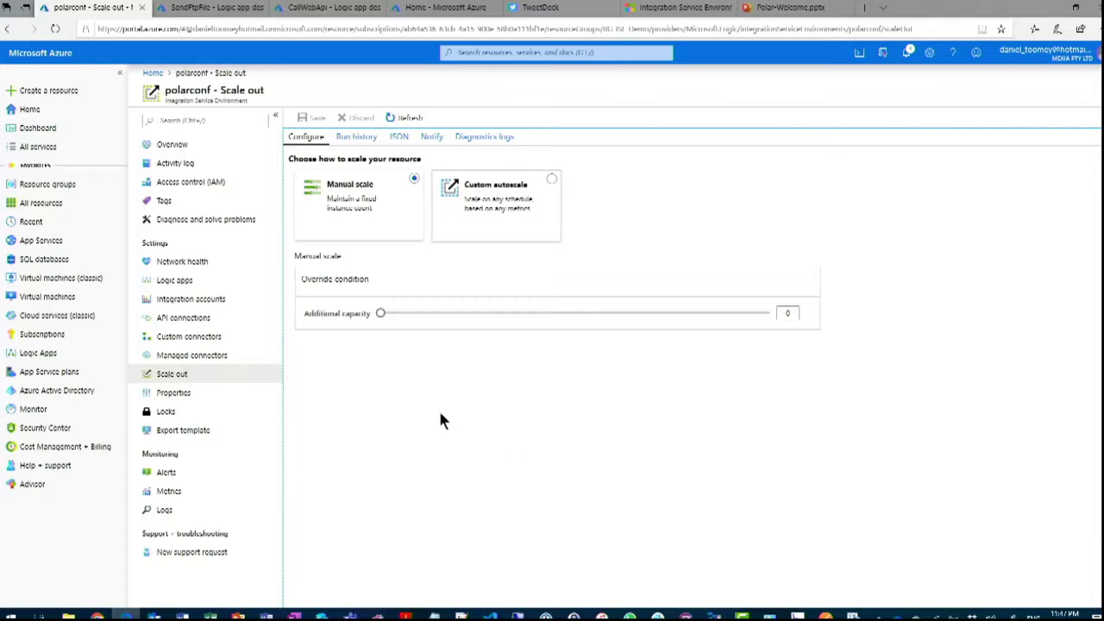
left_click_drag(379, 316, 787, 316)
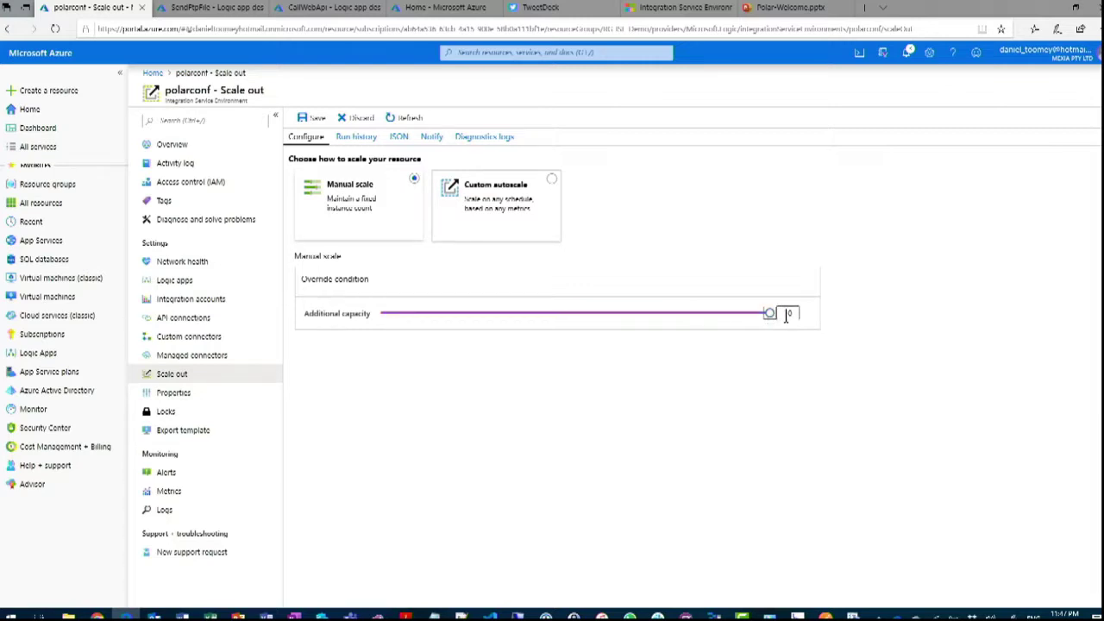
left_click_drag(770, 317, 371, 346)
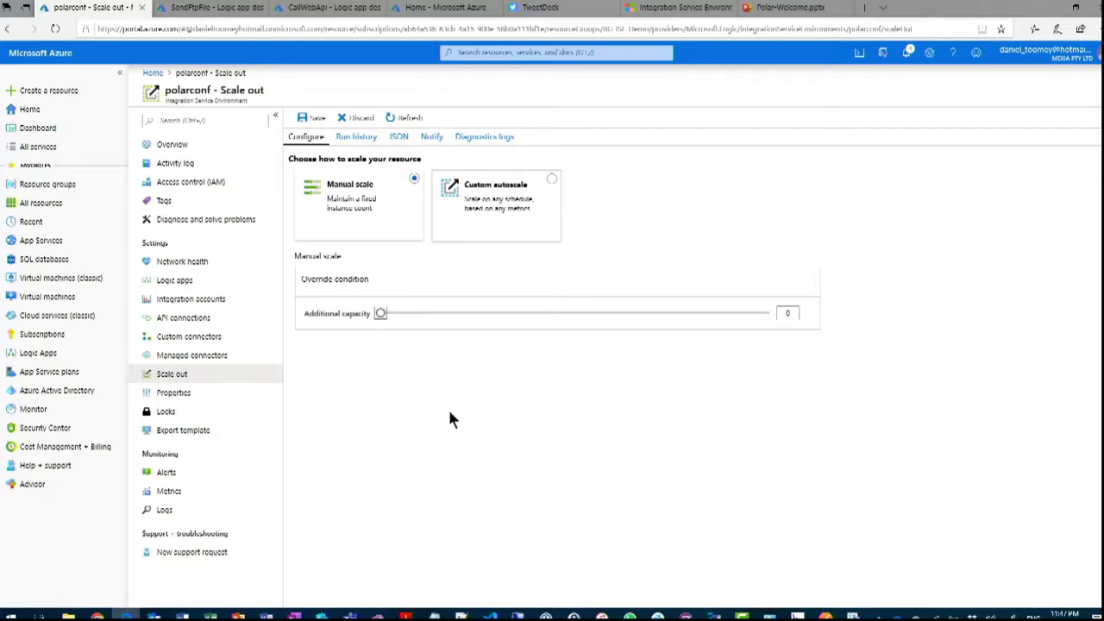
Select Custom autoscale as polarconf's scaling method and review the default scale condition, its rules and instance limits.
left_click(532, 194)
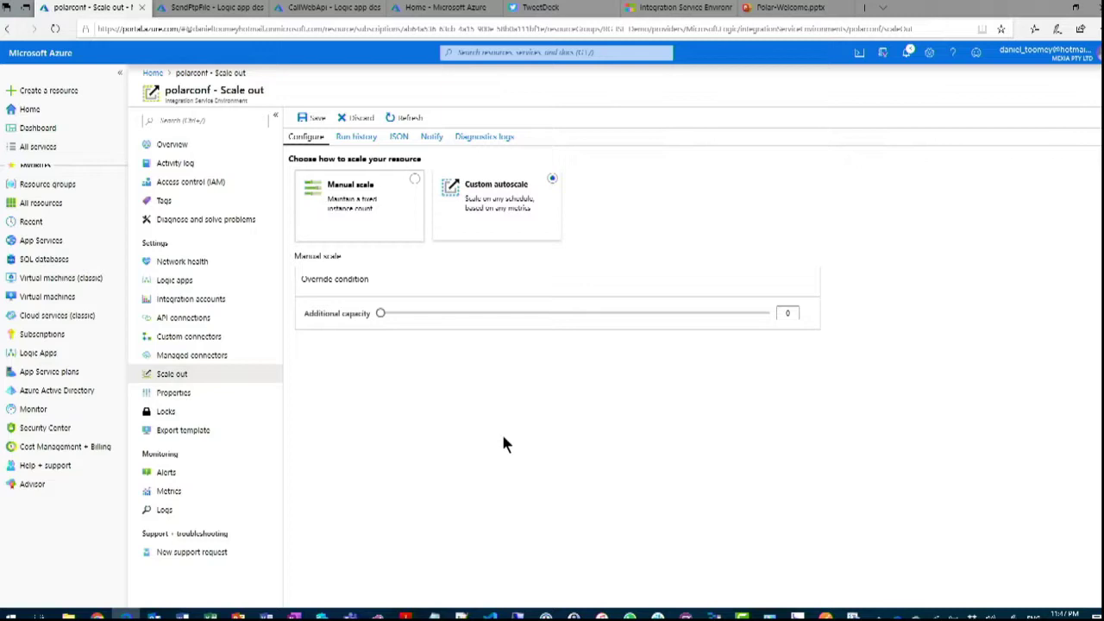
left_click(514, 220)
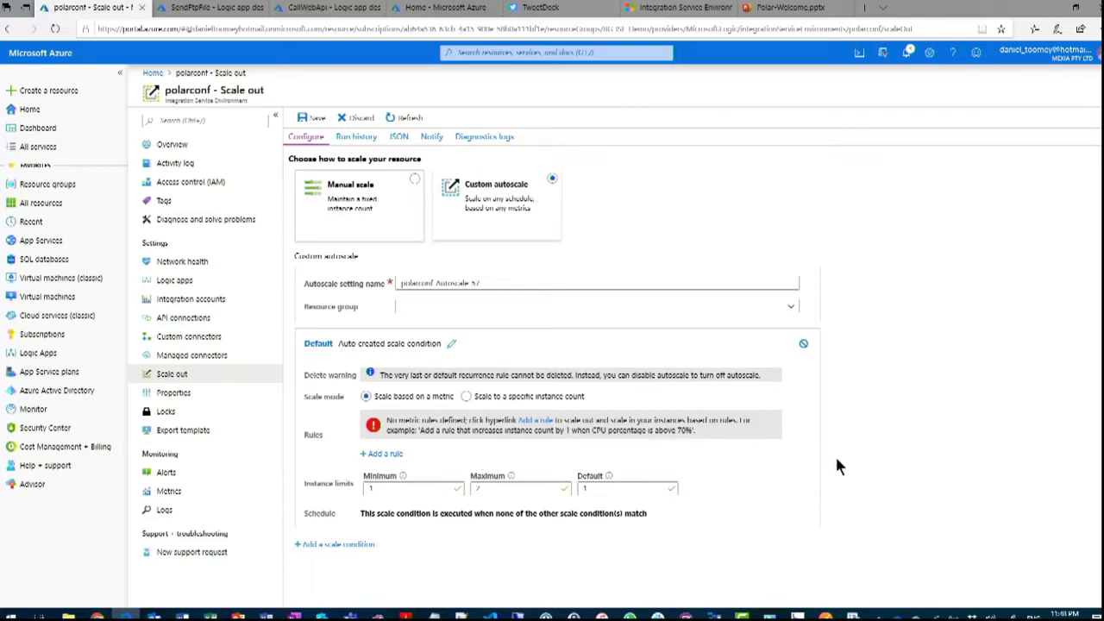
scroll(904, 454, "down", 1)
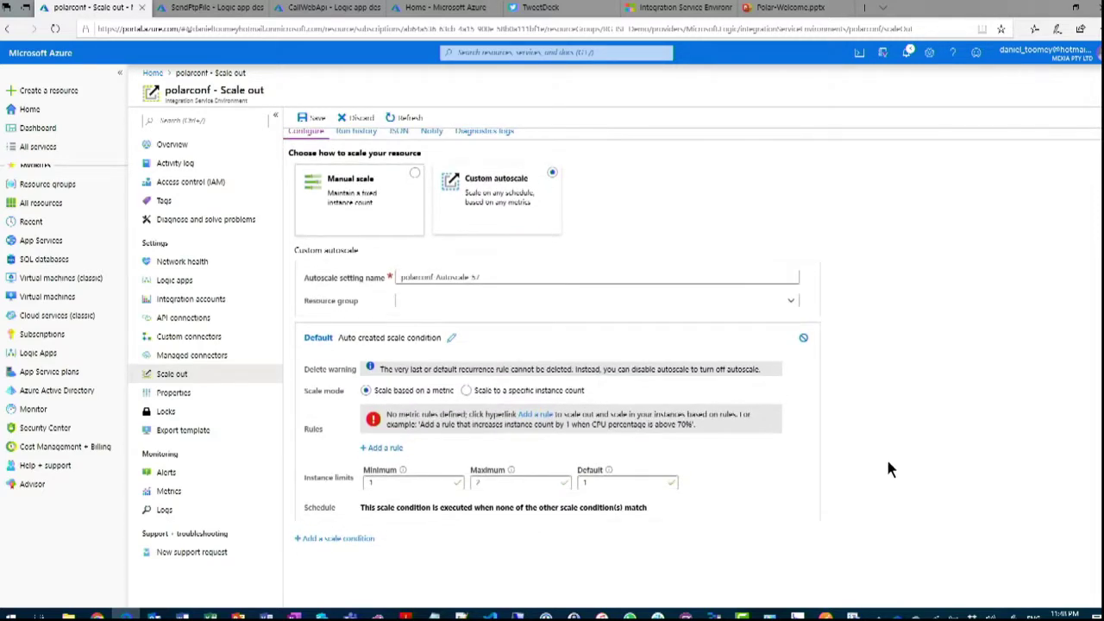
Add a second scale condition, try scaling it to a specific instance count, and return it to scaling based on a metric.
left_click(334, 538)
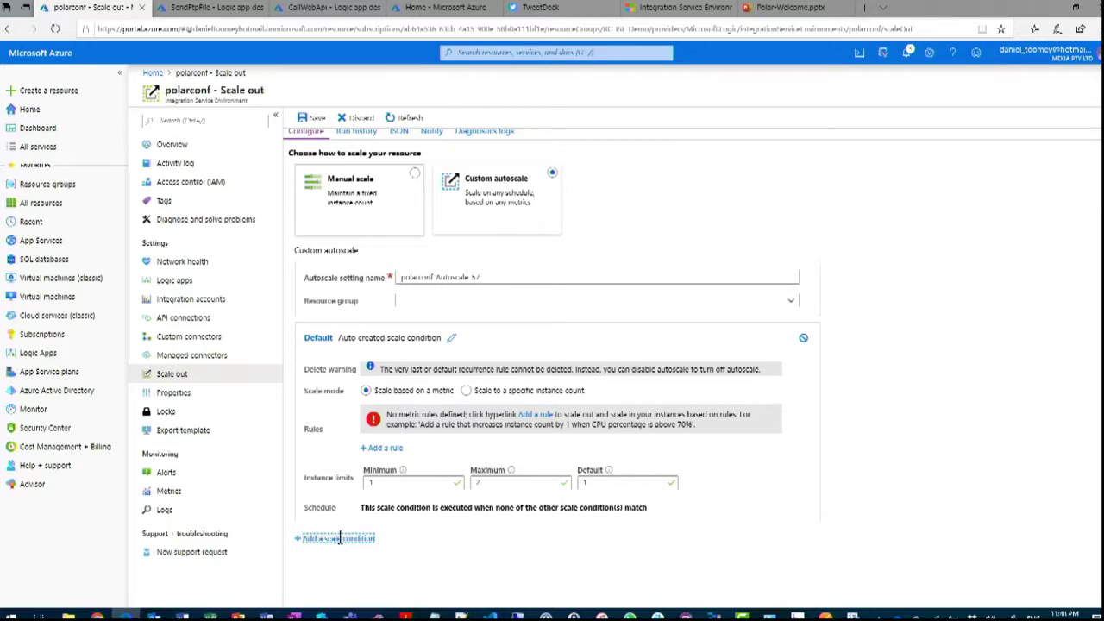
scroll(958, 419, "down", 3)
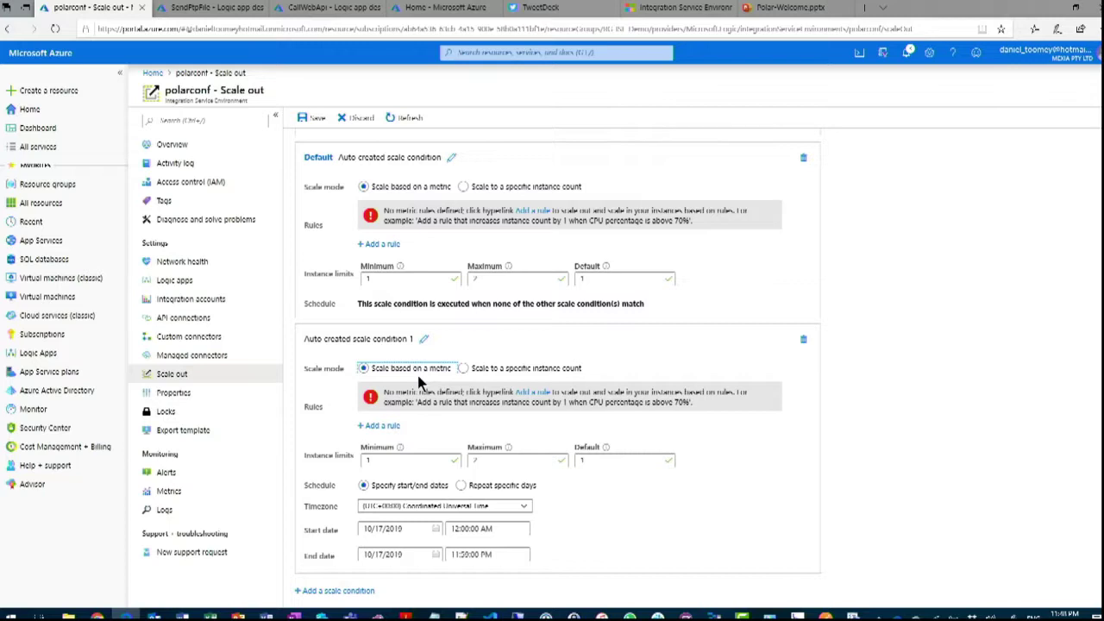
left_click(464, 369)
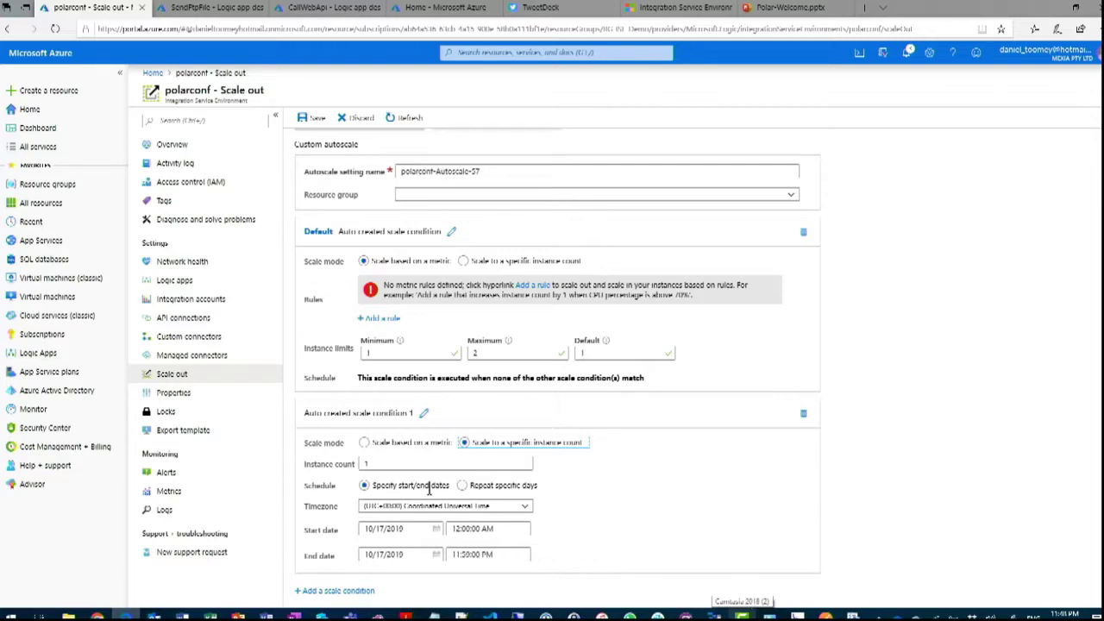
left_click(403, 464)
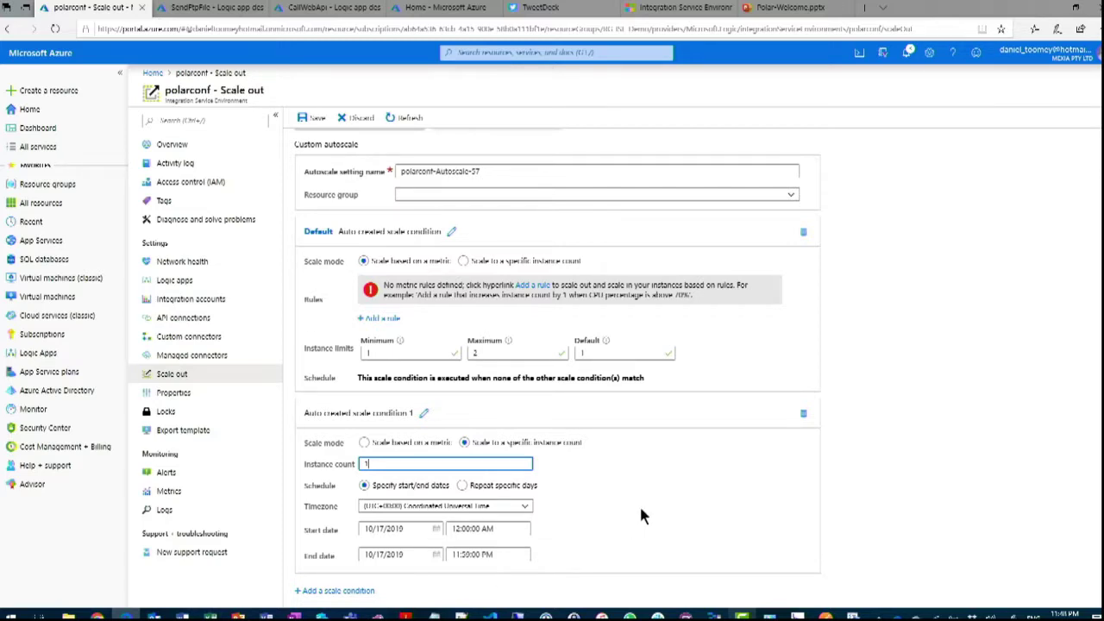
left_click(364, 443)
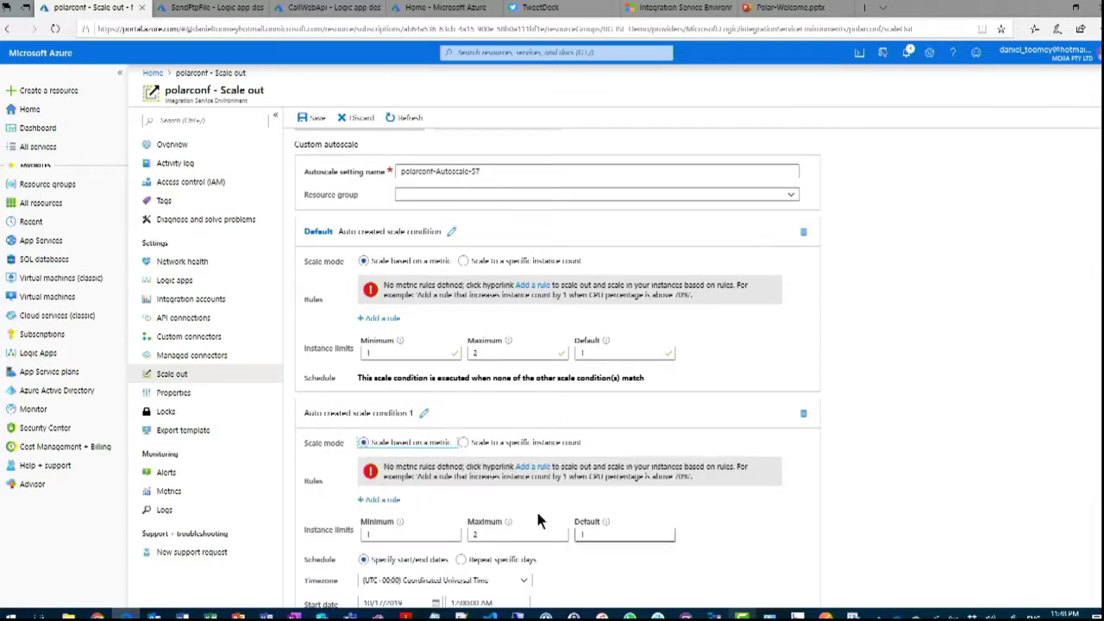
Start a rule for the second scale condition and inspect the available time aggregation and metric name options.
left_click(384, 500)
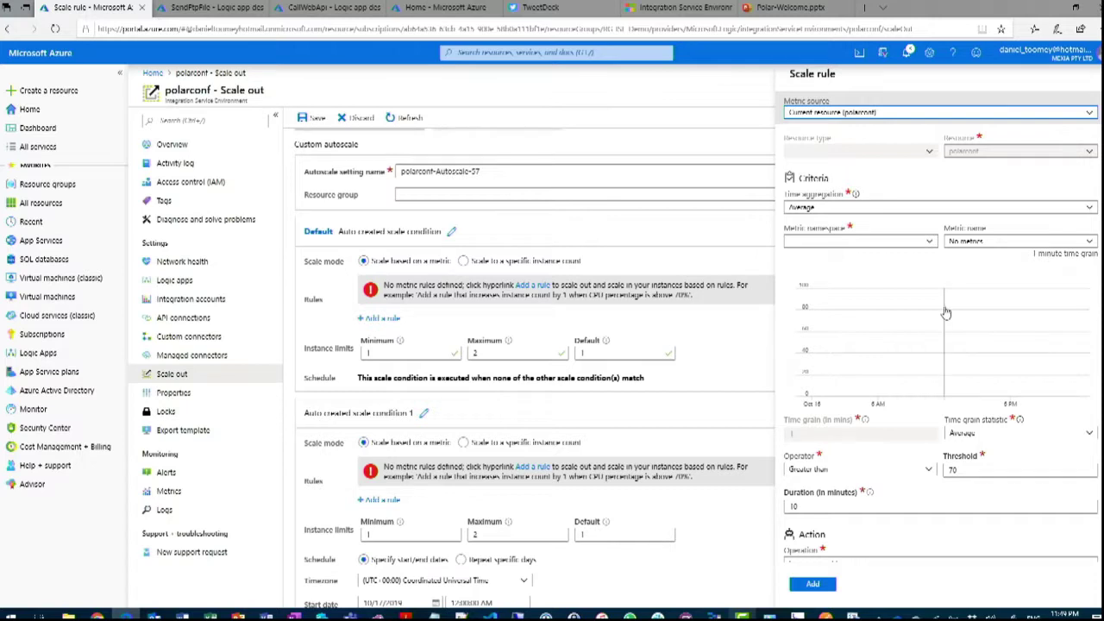
left_click(1022, 210)
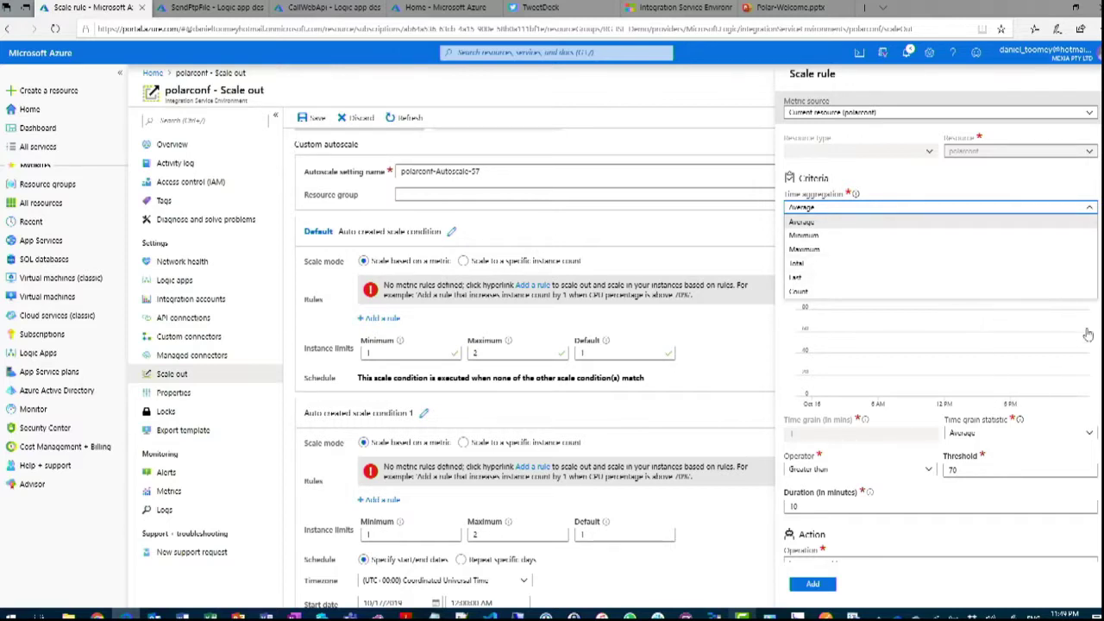
left_click(1097, 335)
left_click(1022, 242)
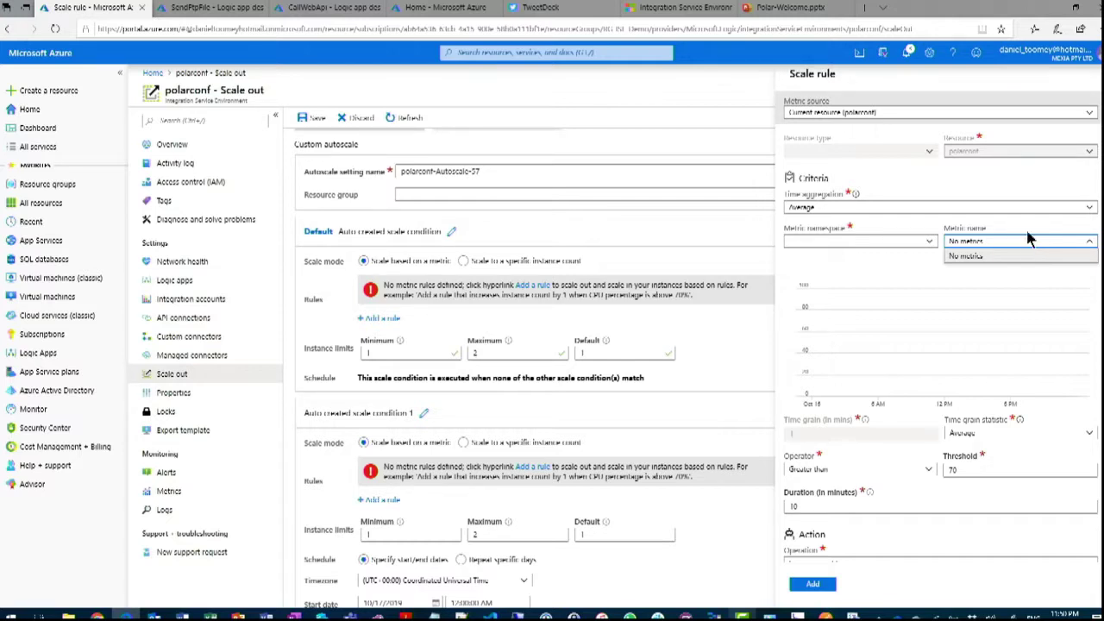
left_click(1029, 244)
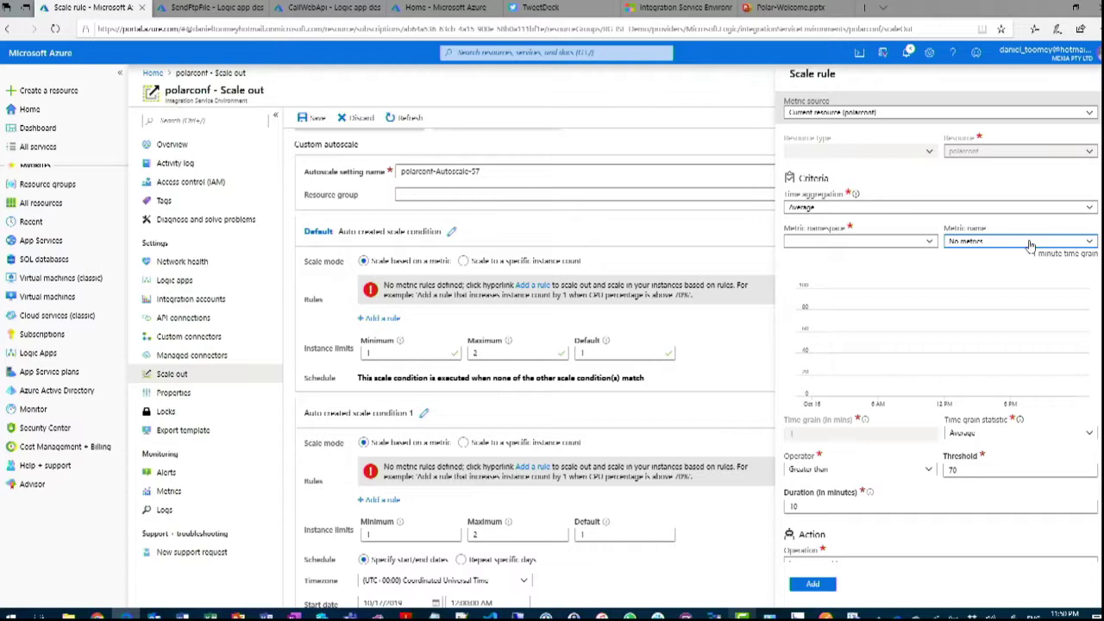
left_click(1029, 245)
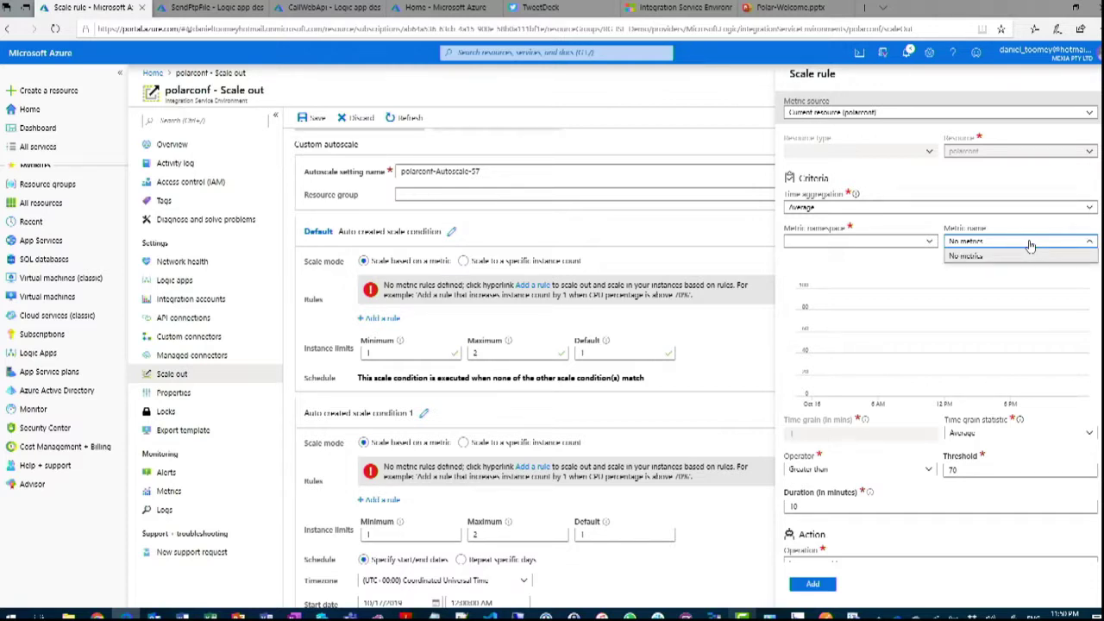
Set the rule's metric namespace to Standard metrics and check which metric names are offered.
left_click(877, 245)
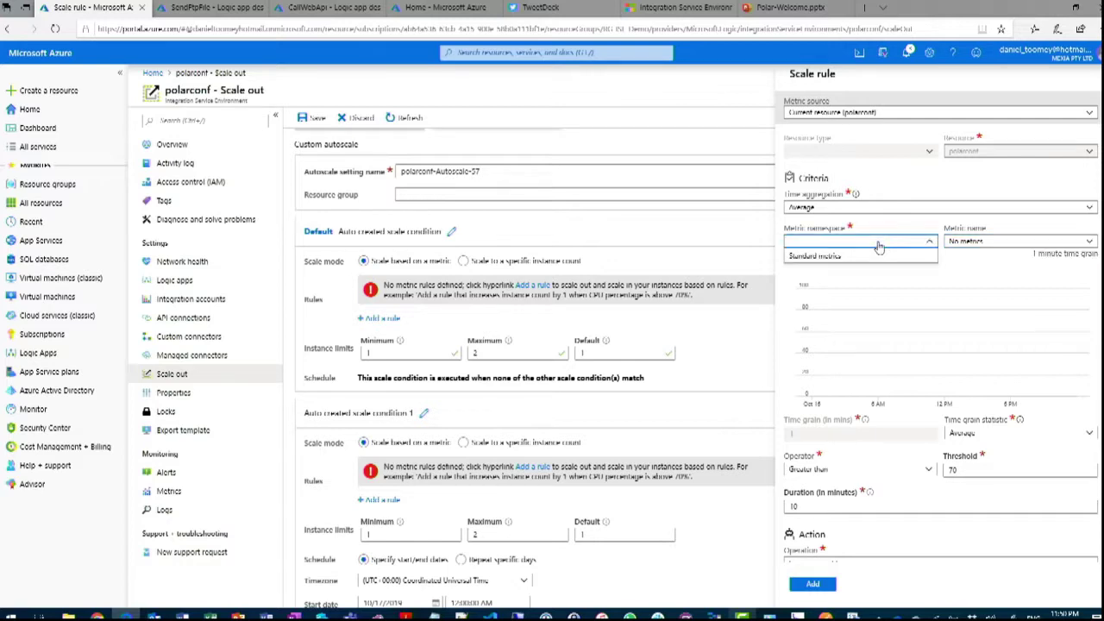
left_click(830, 256)
left_click(1035, 245)
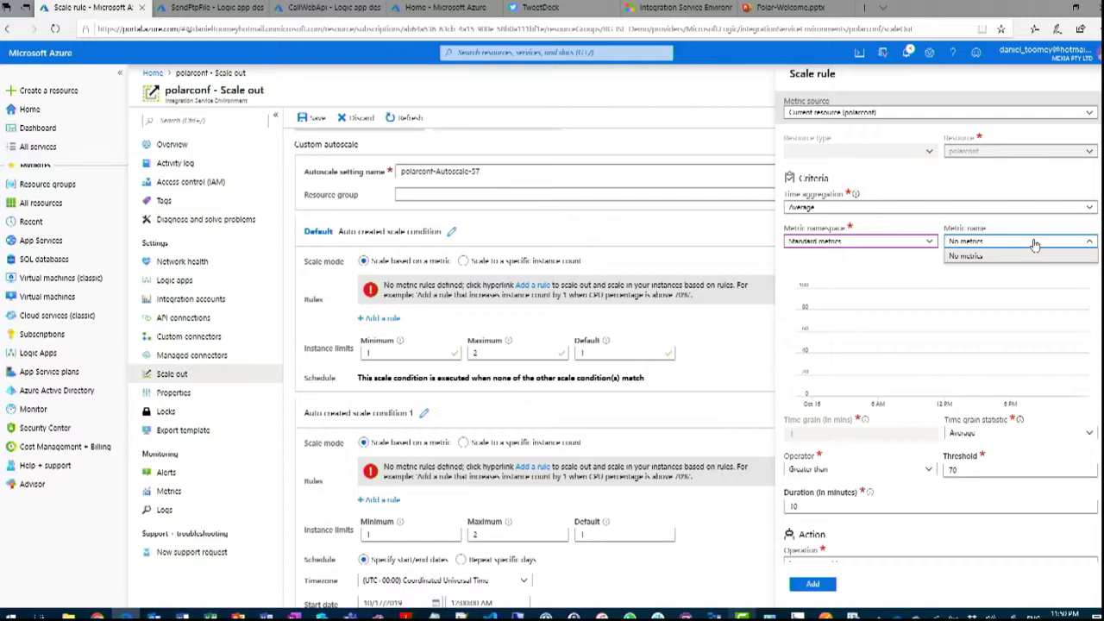
left_click(1035, 245)
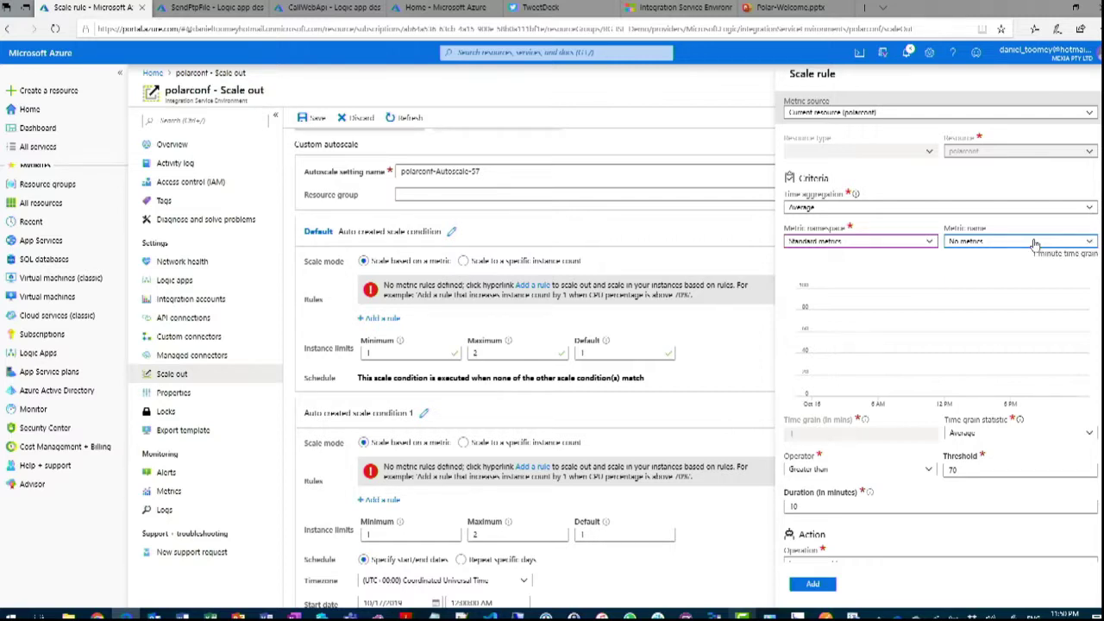
left_click(1034, 245)
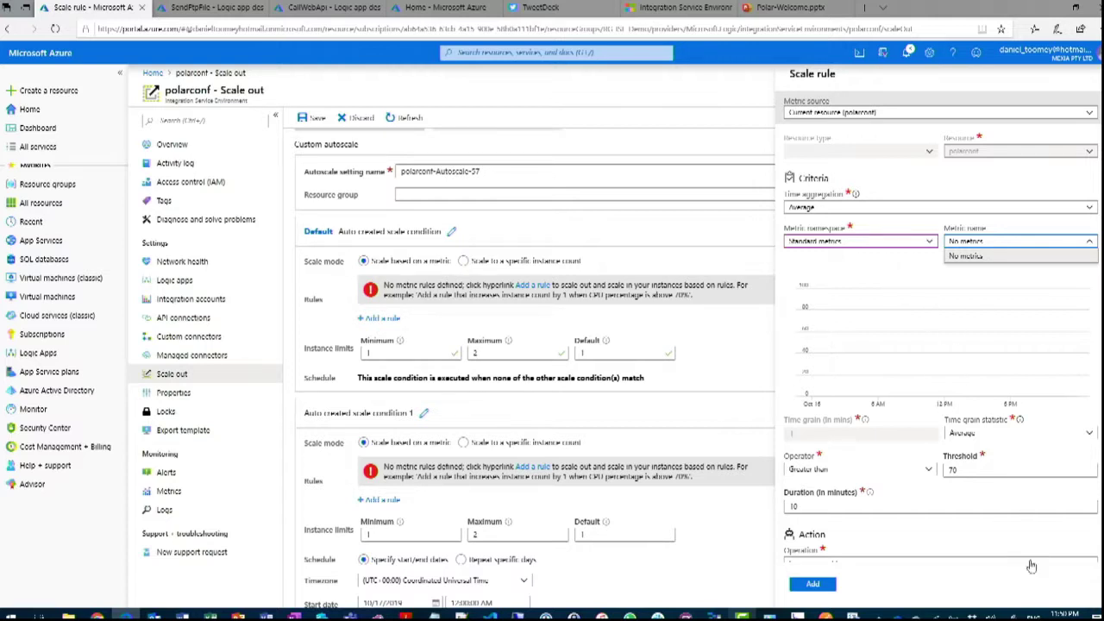
Review the rule's threshold, duration and action settings, recheck the metric name options, and close the rule without adding it.
scroll(1030, 566, "down", 1)
scroll(1031, 566, "down", 3)
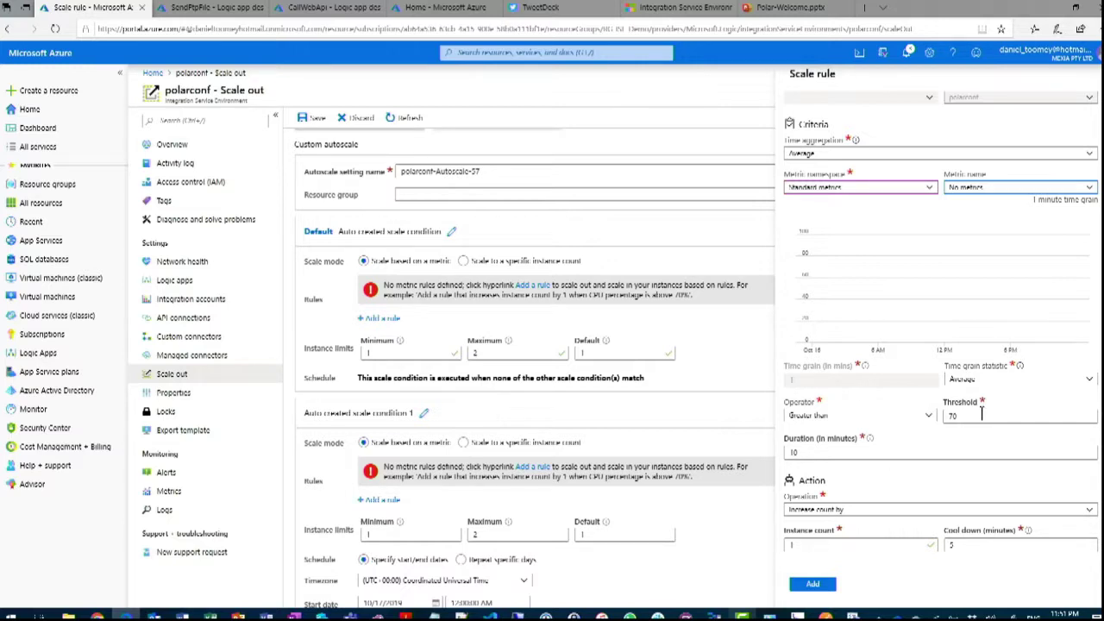
left_click(998, 192)
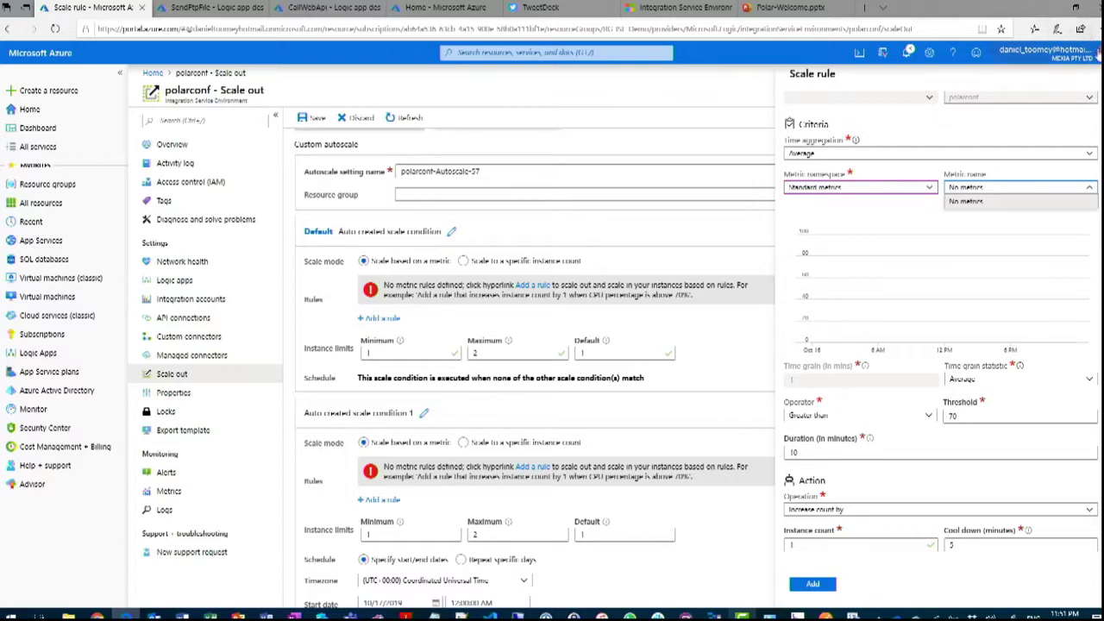
left_click(1093, 76)
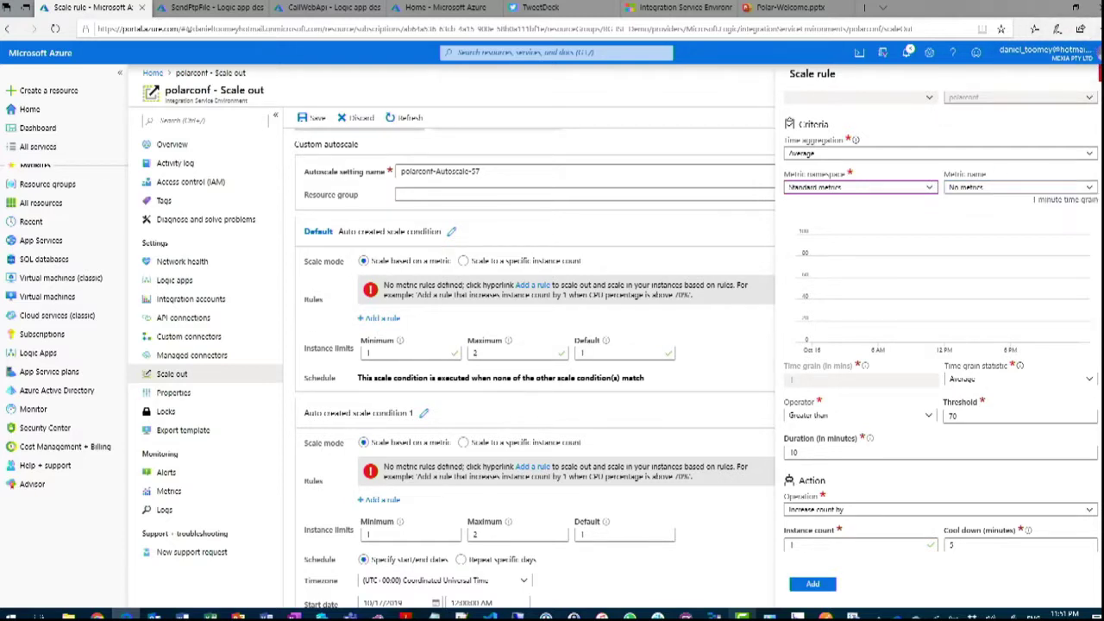
left_click(504, 351)
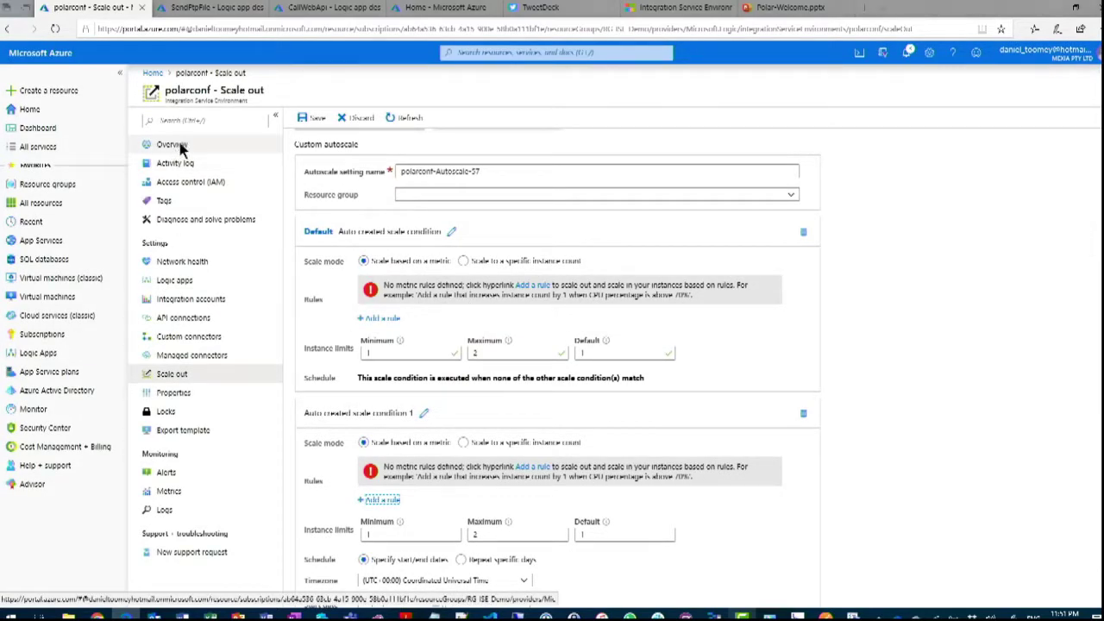
Switch to PowerPoint, start the slide show from the Scale Settings slide, and step through its enlarged view of the scale rule.
key("alt+Tab")
key("alt+Tab")
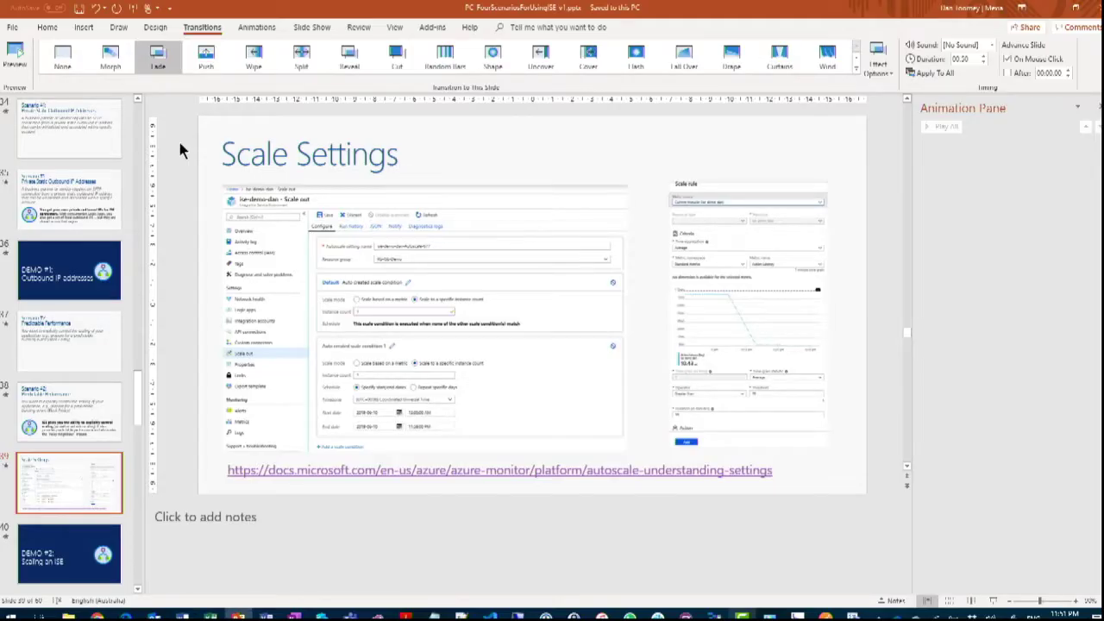
key("shift+F5")
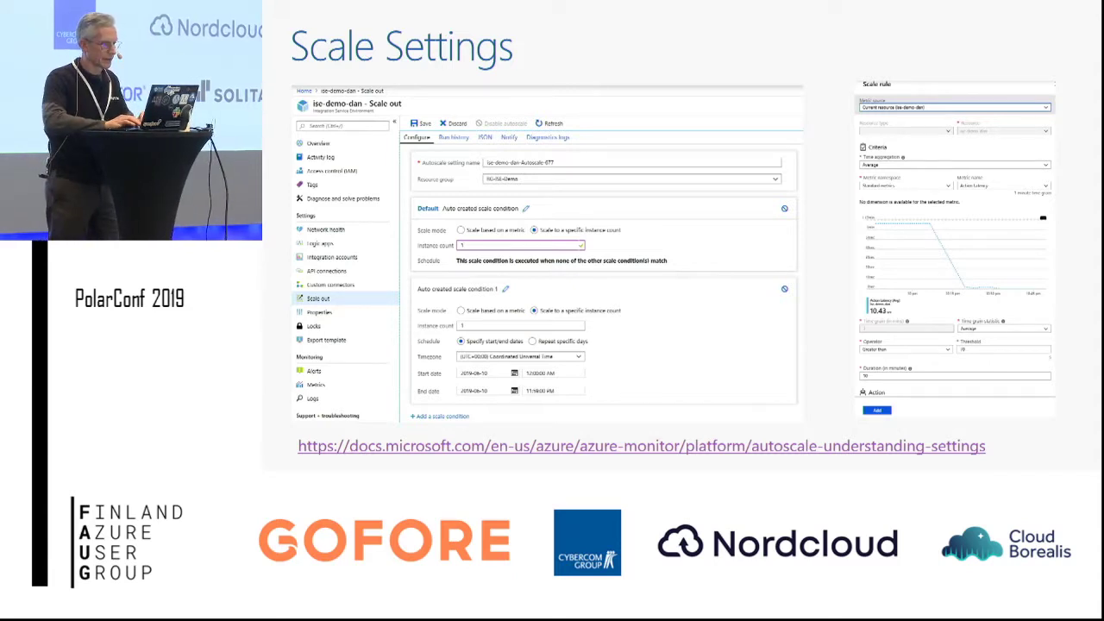
key("Right")
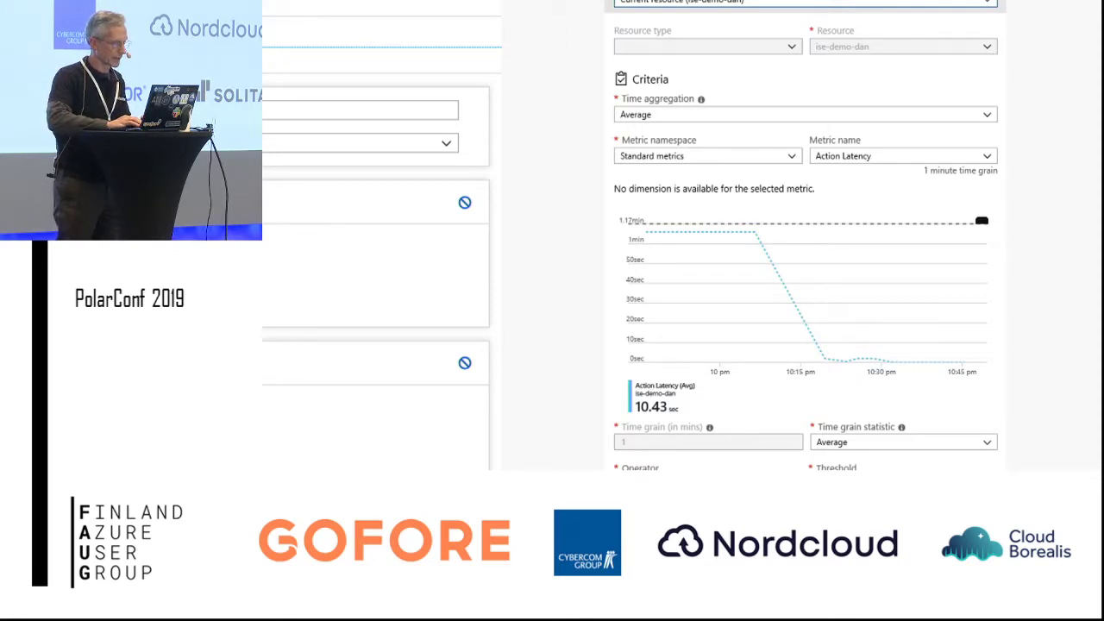
key("Right")
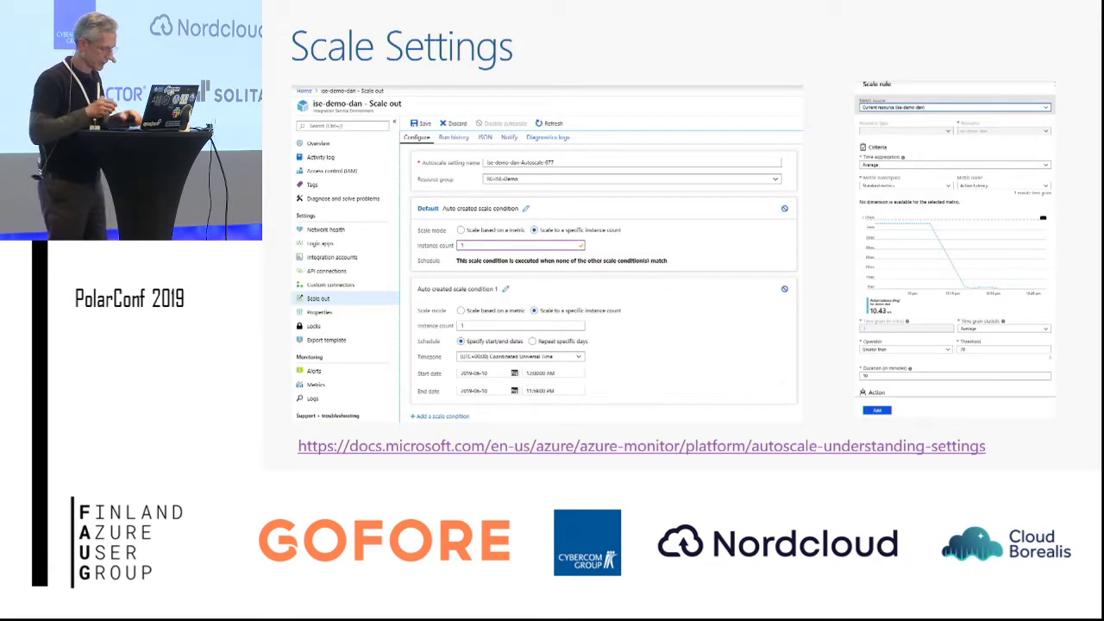
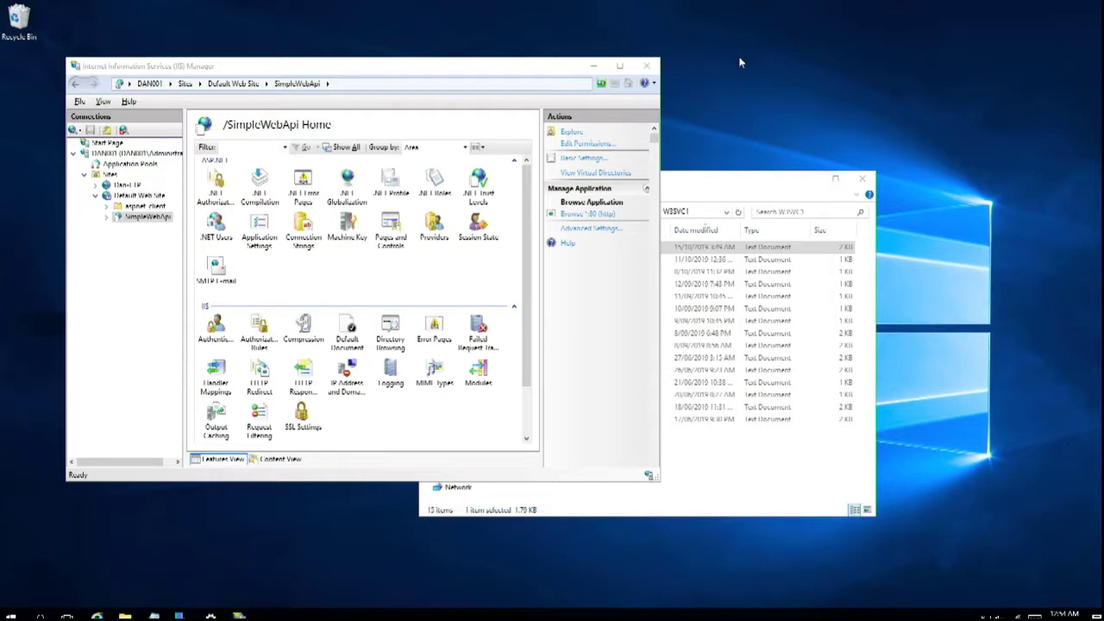
Show the SimpleWebApi application under Default Web Site in IIS Manager on the remote machine, and minimize the remote session.
mouse_move(594, 4)
left_click(142, 218)
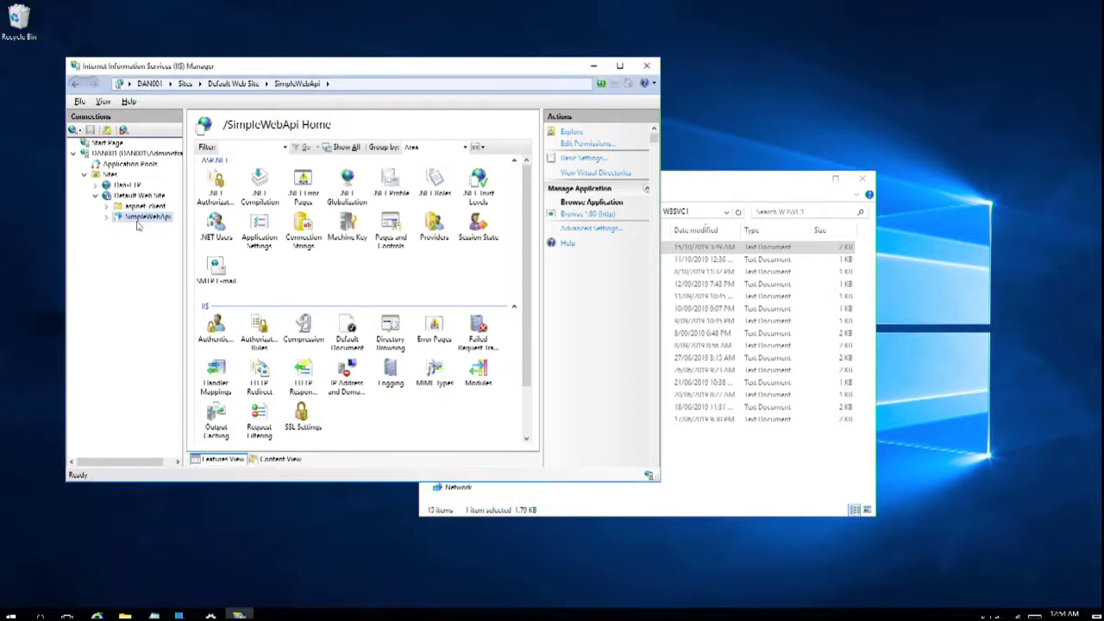
mouse_move(642, 7)
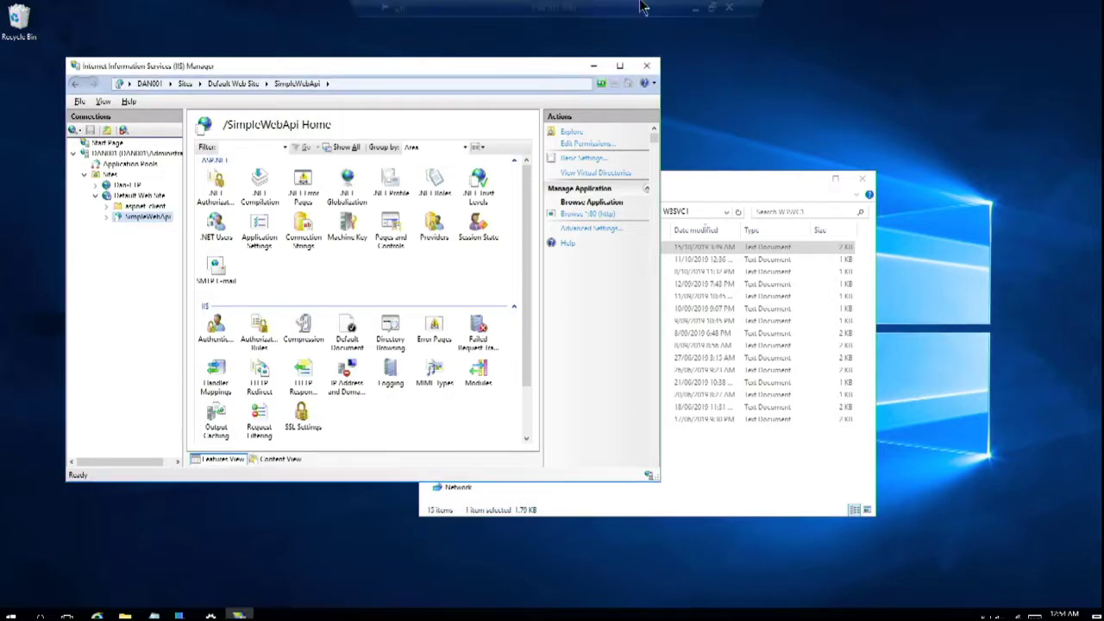
left_click(694, 11)
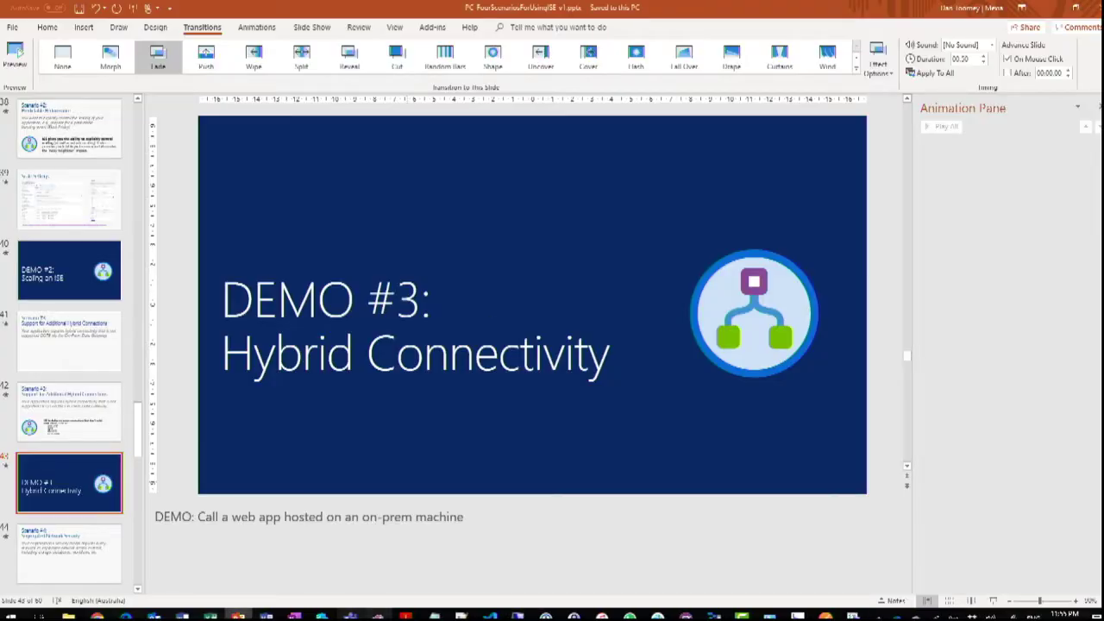
Switch to Visual Studio Code and show the code in HelloWorldController.cs.
mouse_move(486, 615)
left_click(490, 563)
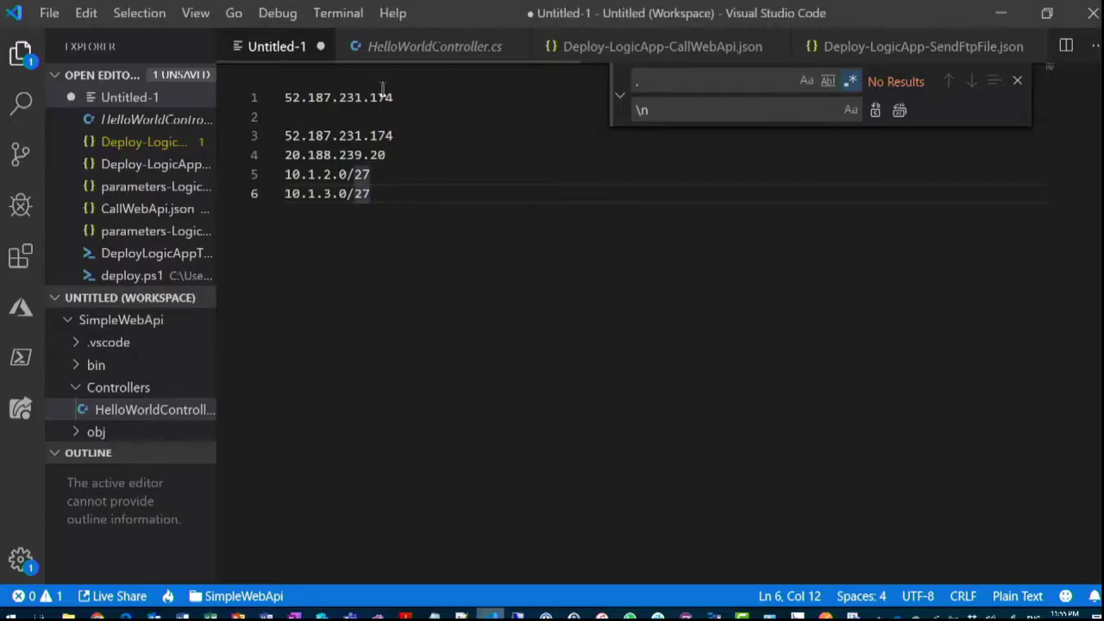
left_click(421, 48)
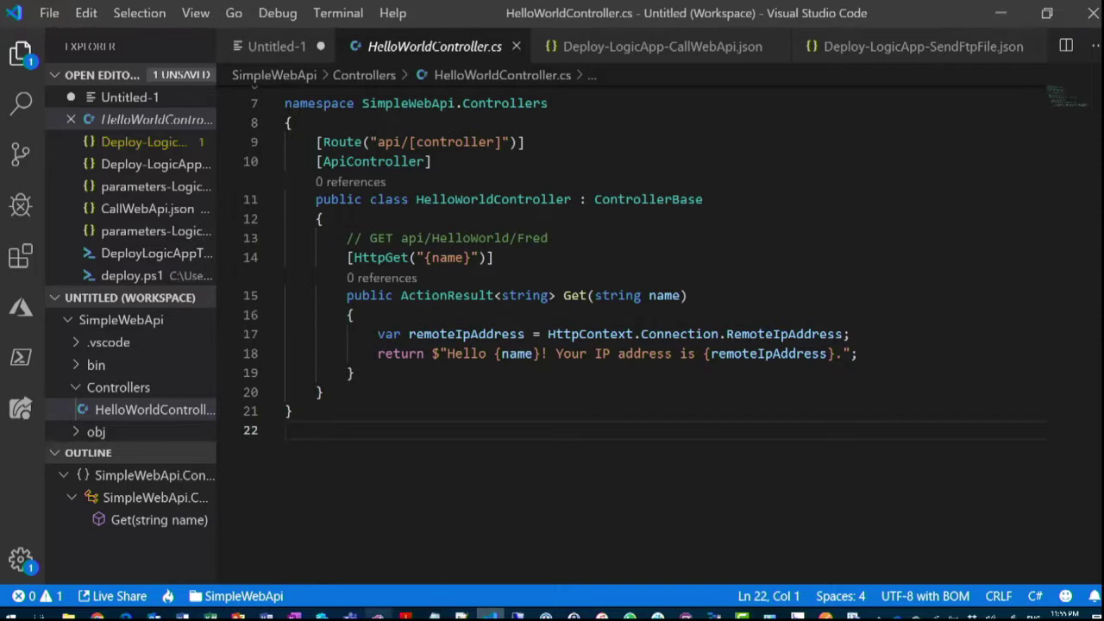
Return to the Azure portal in the browser and open polarconf's Logic apps list, discarding the unsaved autoscale edits.
left_click(126, 615)
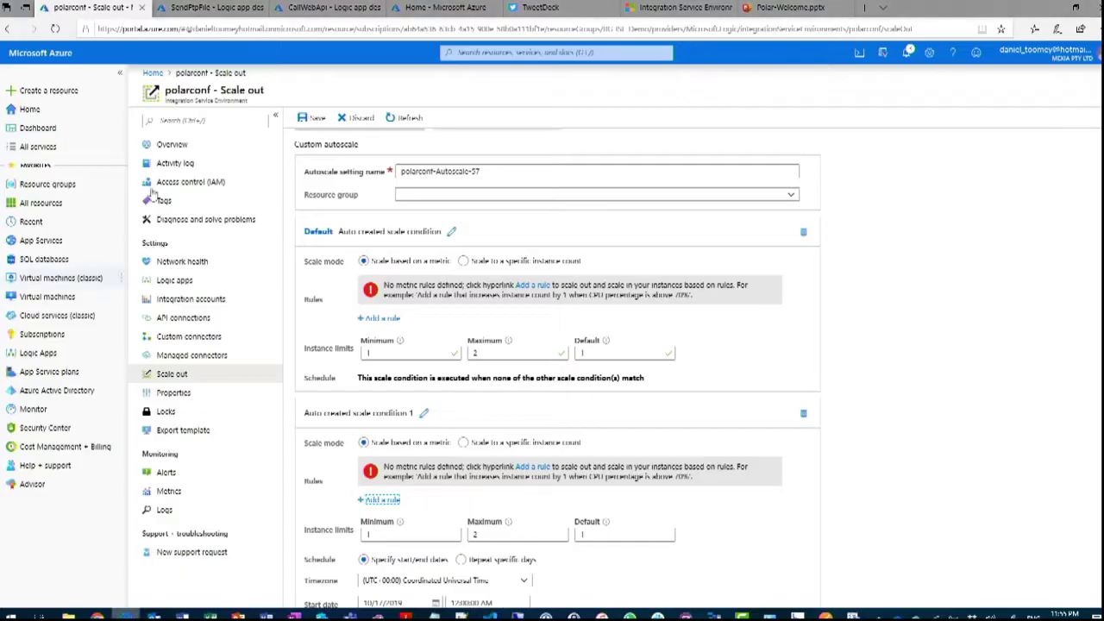
left_click(184, 282)
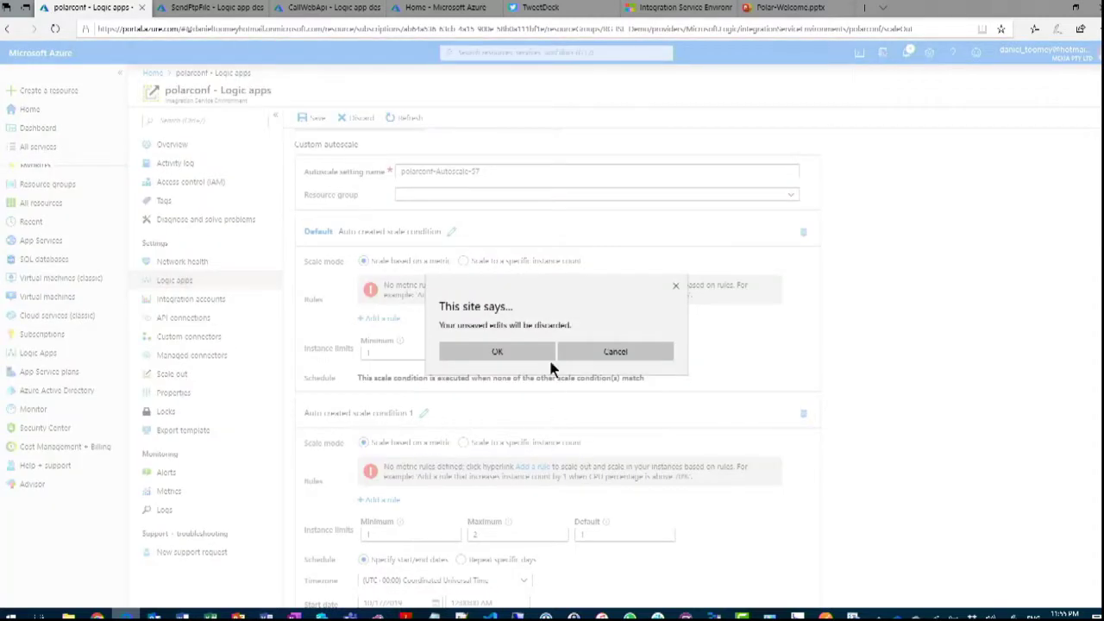
left_click(525, 354)
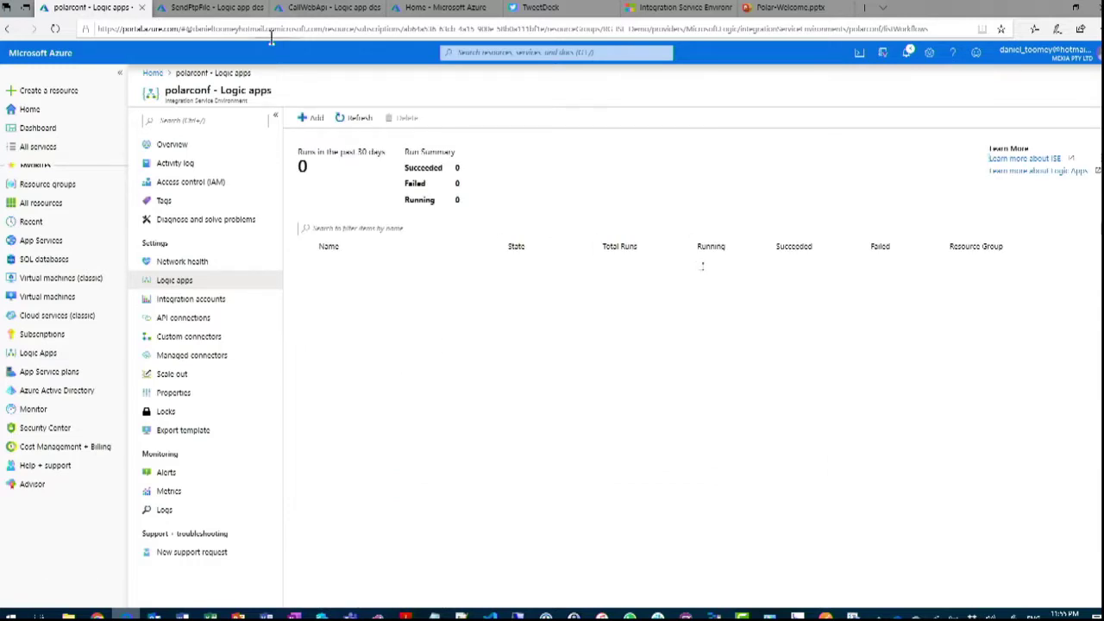
Switch to the CallWebApi logic app designer and expand the "When a HTTP request is received" trigger to examine its settings.
mouse_move(308, 11)
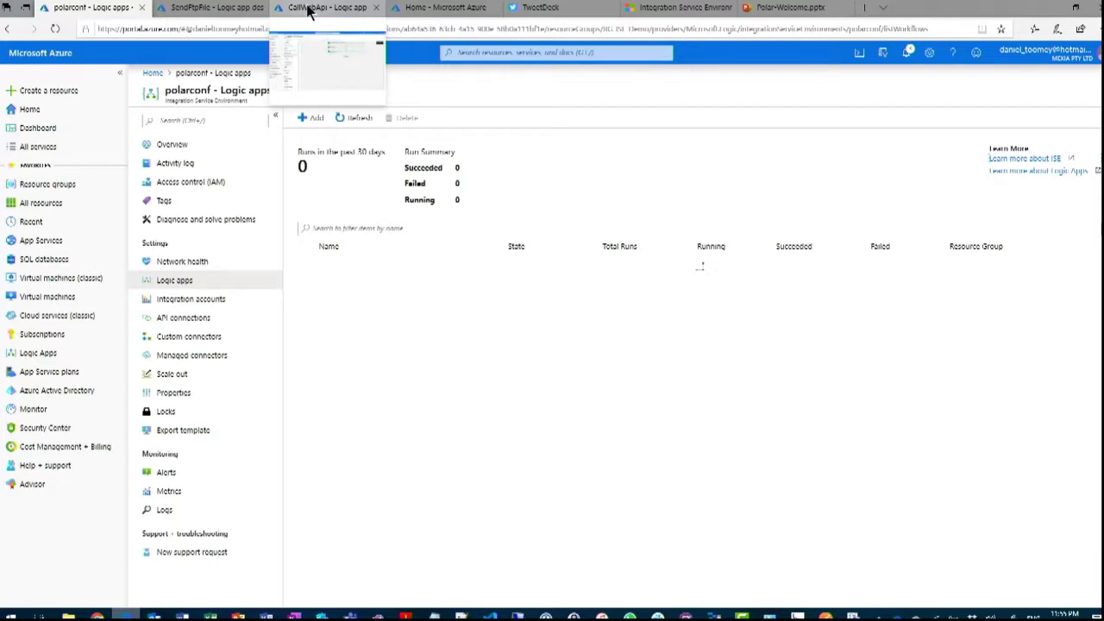
left_click(308, 10)
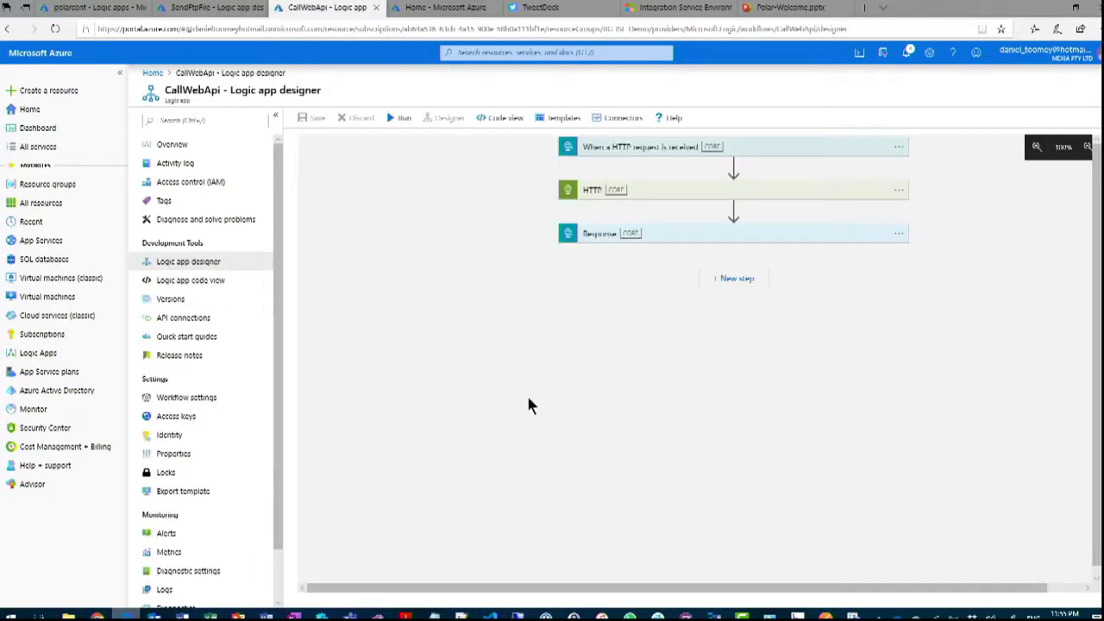
scroll(530, 406, "down", 1)
scroll(530, 405, "up", 1)
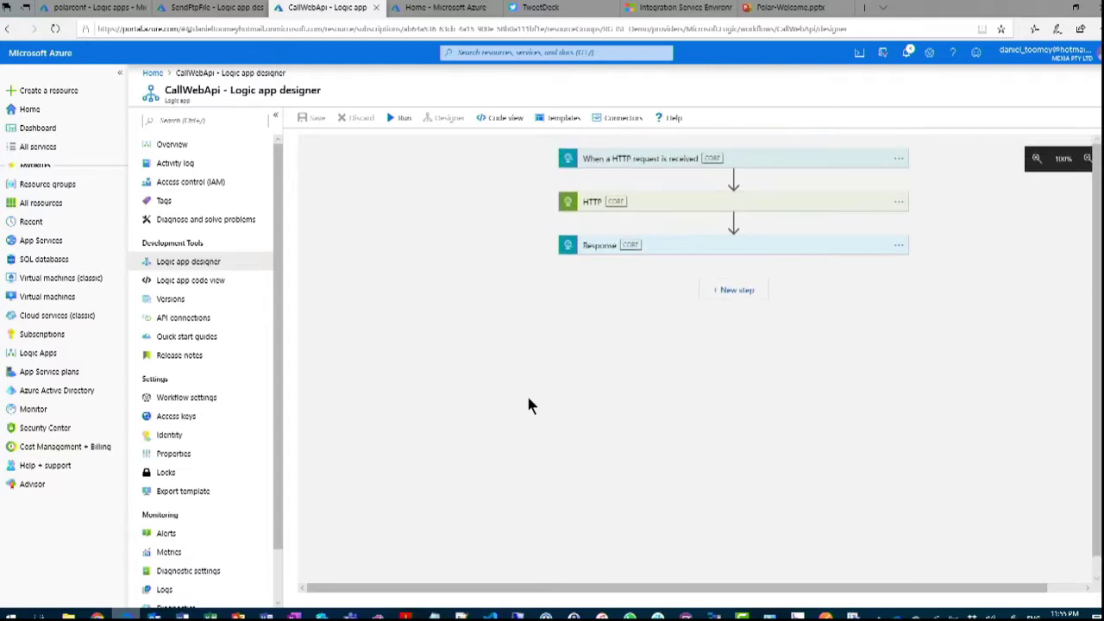
left_click(738, 148)
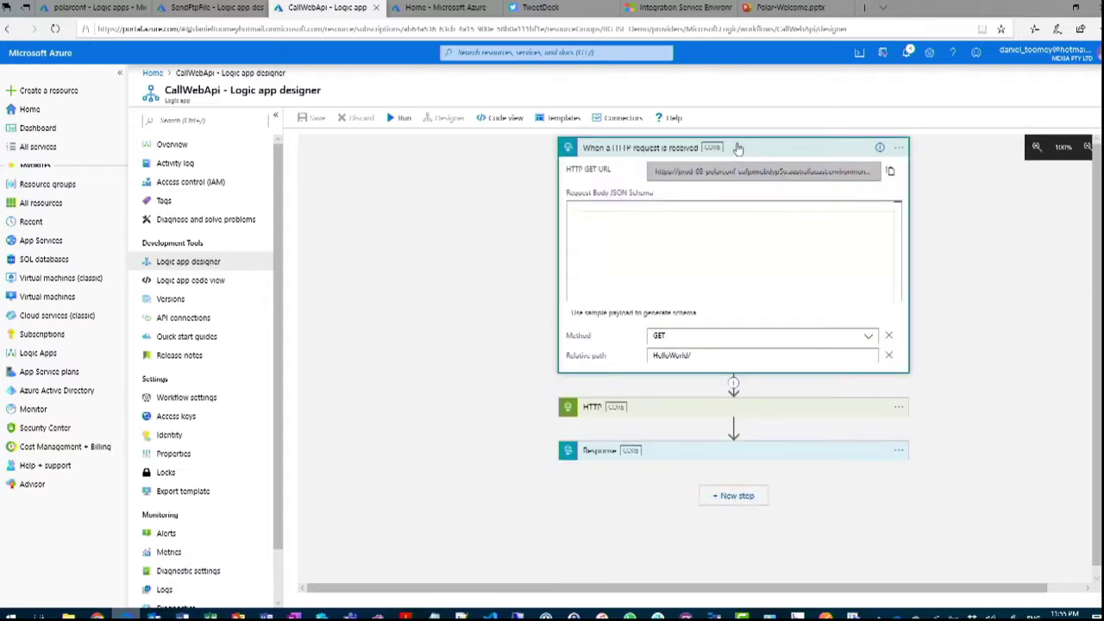
Collapse the request trigger and examine the settings of the HTTP action and the Response action one after the other.
left_click(738, 148)
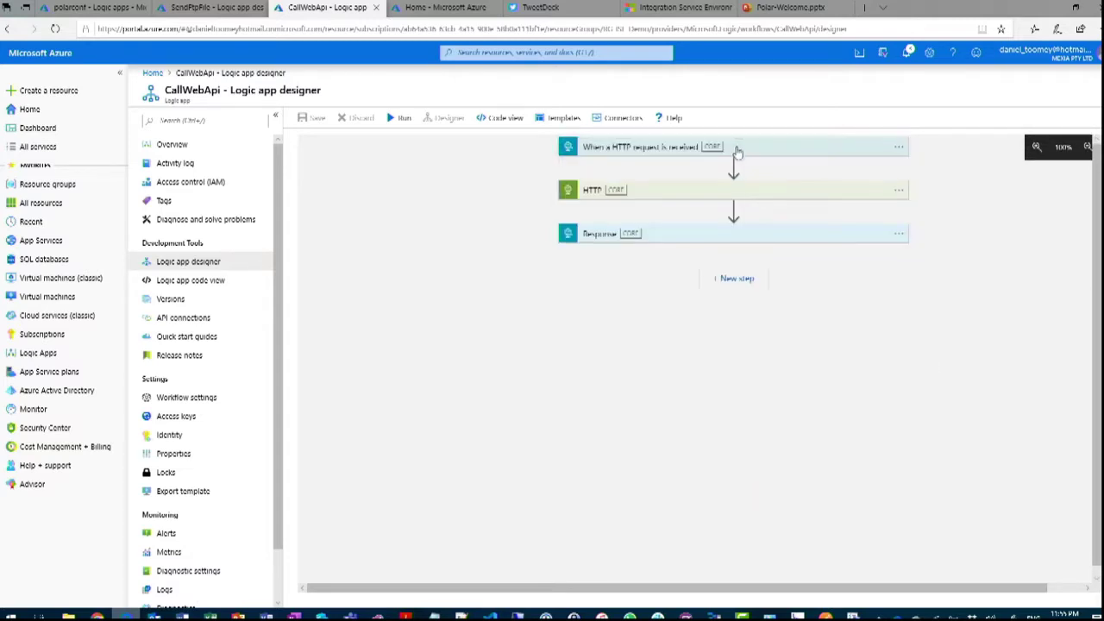
left_click(708, 198)
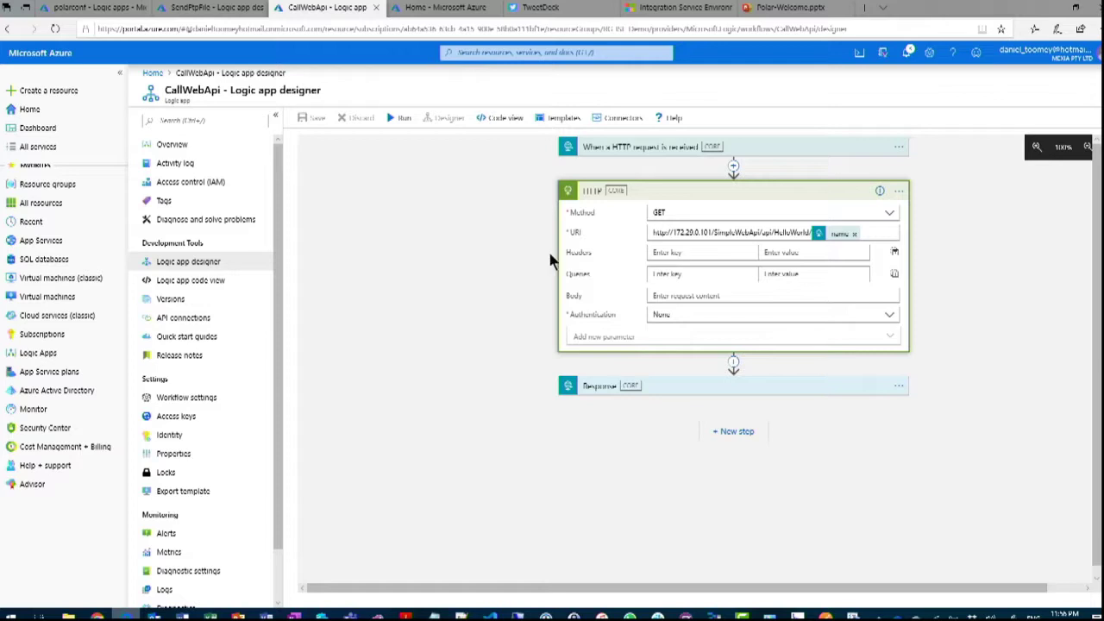
left_click(689, 193)
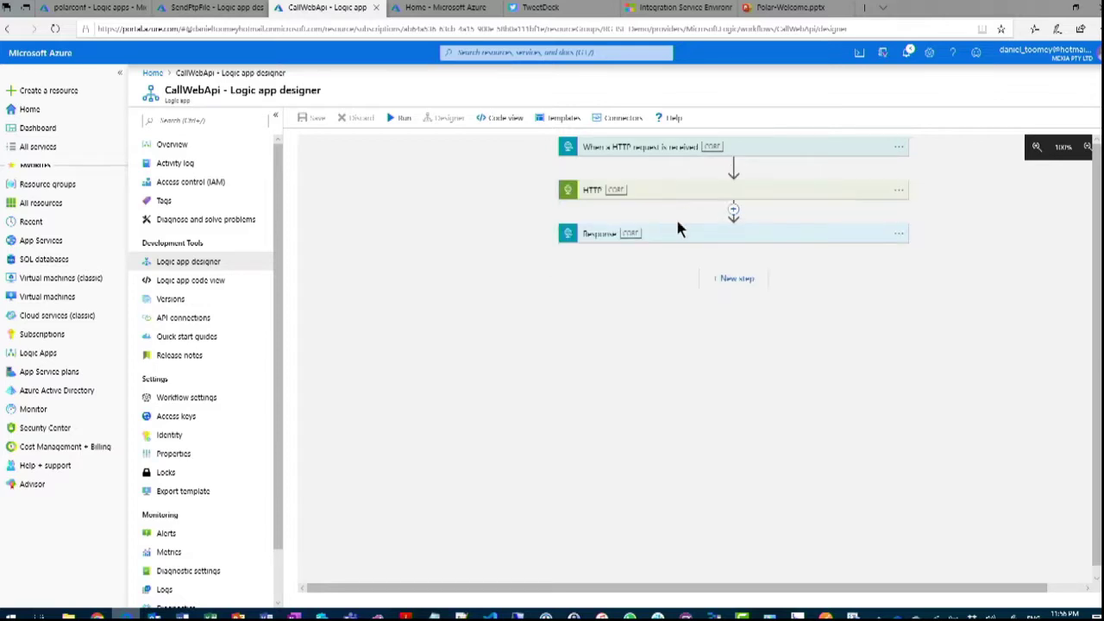
left_click(679, 239)
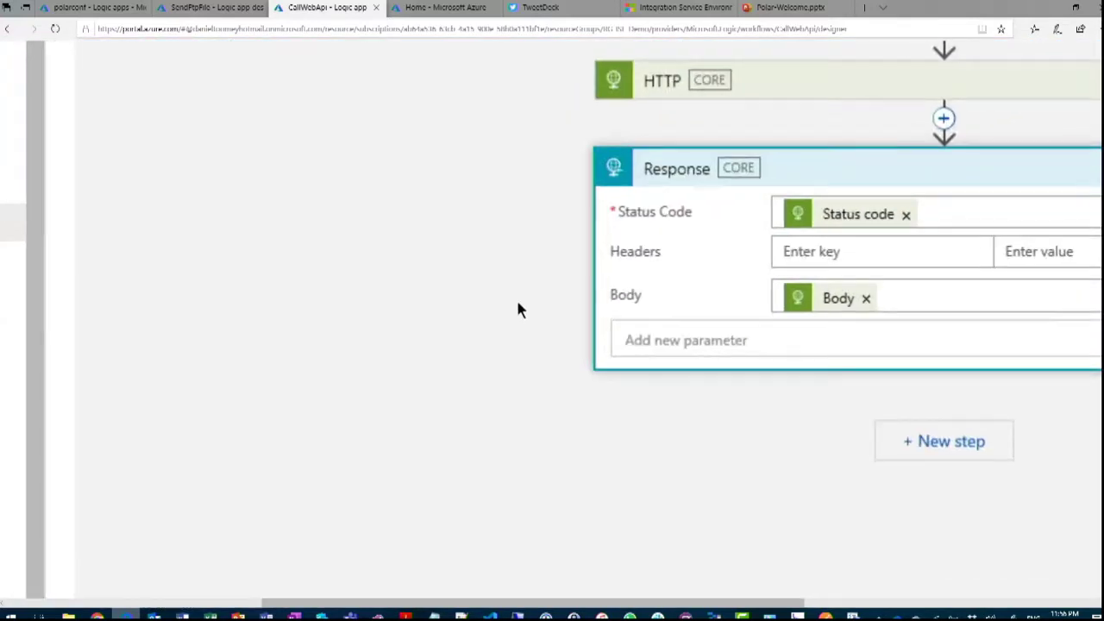
scroll(716, 285, "up", 3)
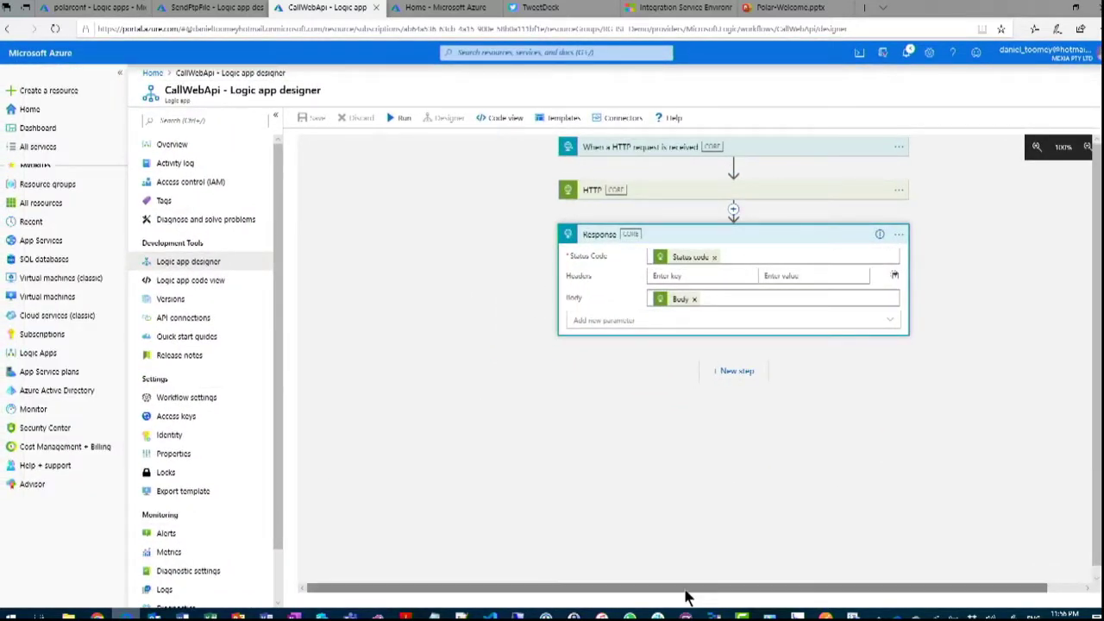
Copy the request trigger's signed HTTP GET URL and paste it as the request URL of Test ISE Web App in Postman.
left_click(736, 151)
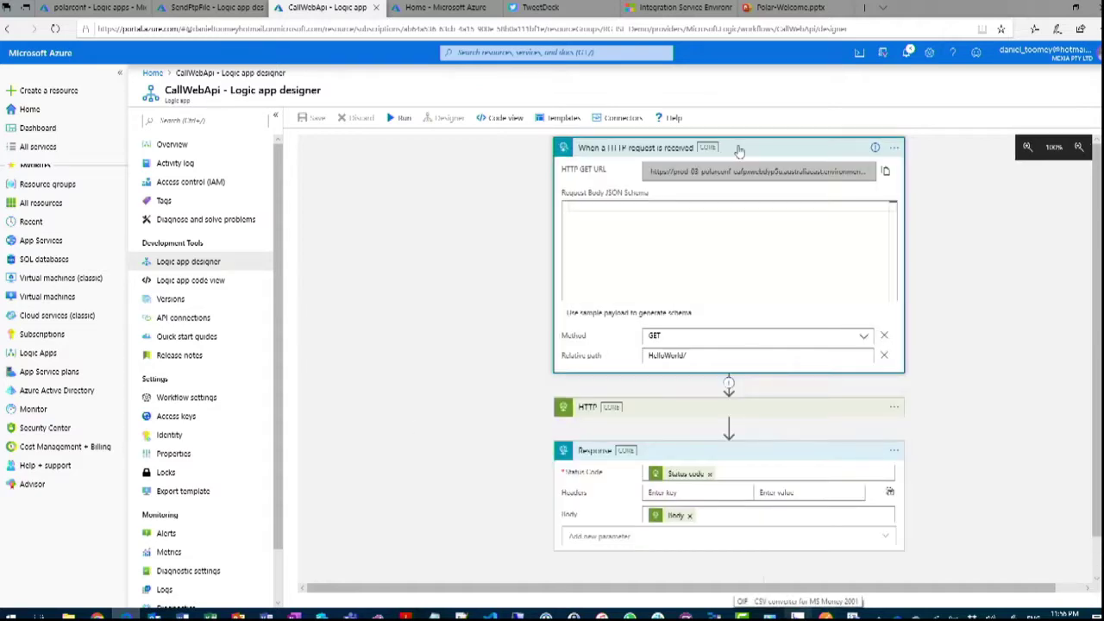
left_click(885, 173)
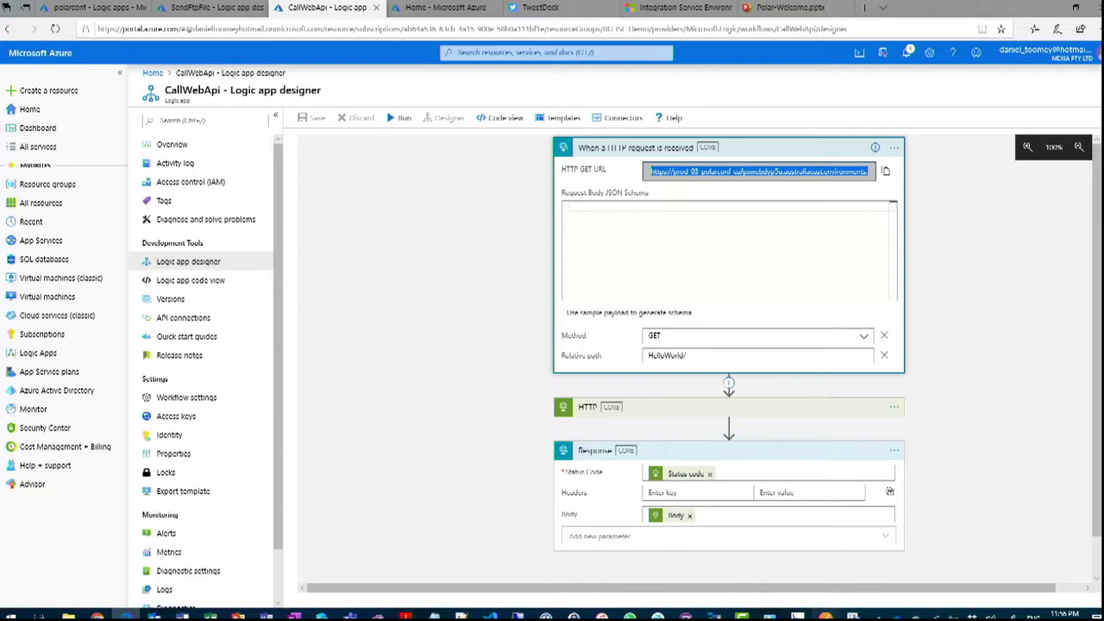
key("alt+Tab")
left_click(360, 103)
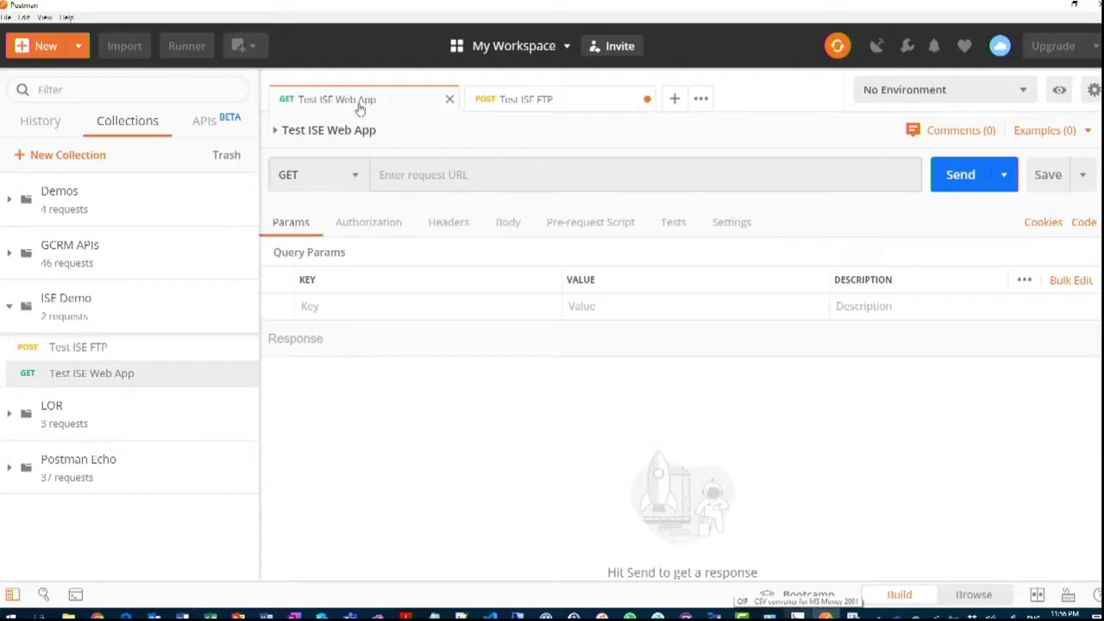
left_click(405, 175)
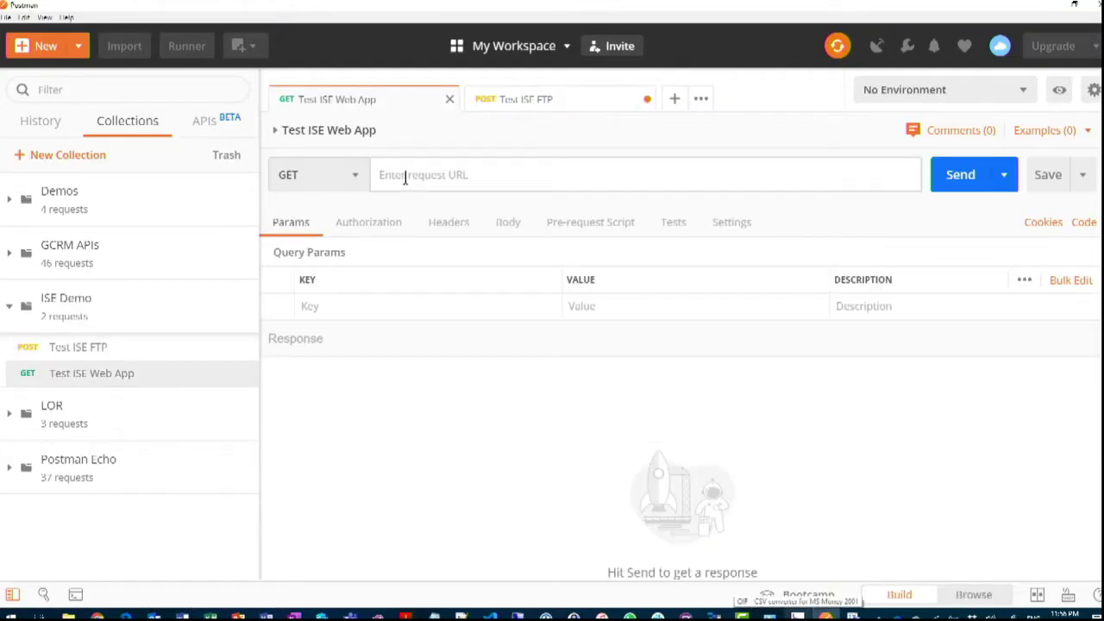
key("ctrl+v")
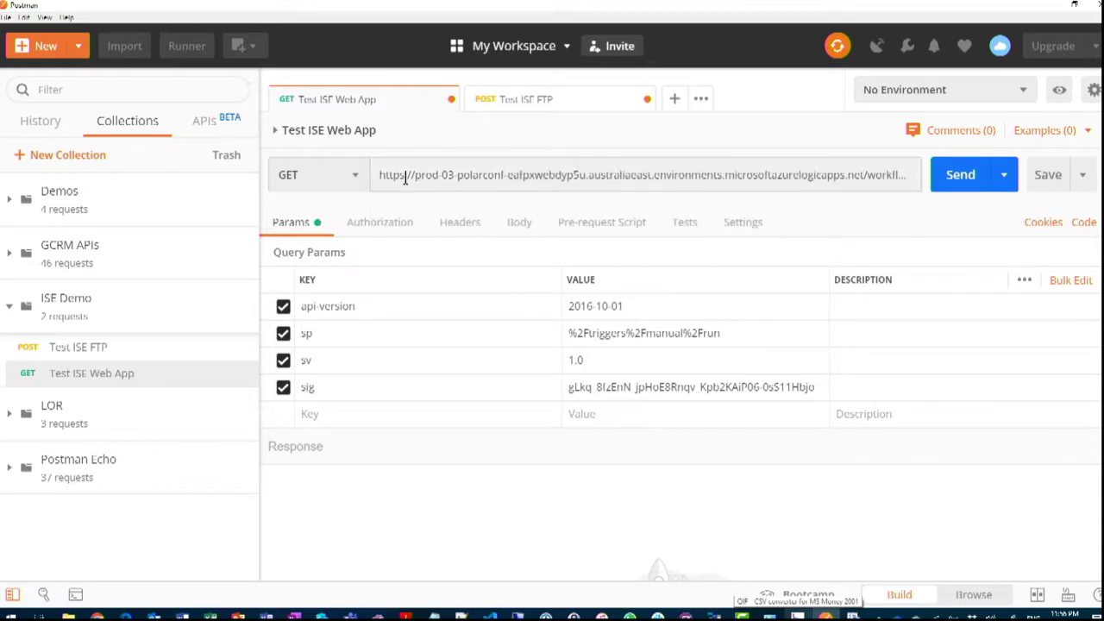
Add a query parameter "name" with the value "PolarConf" and send the GET request.
left_click(318, 414)
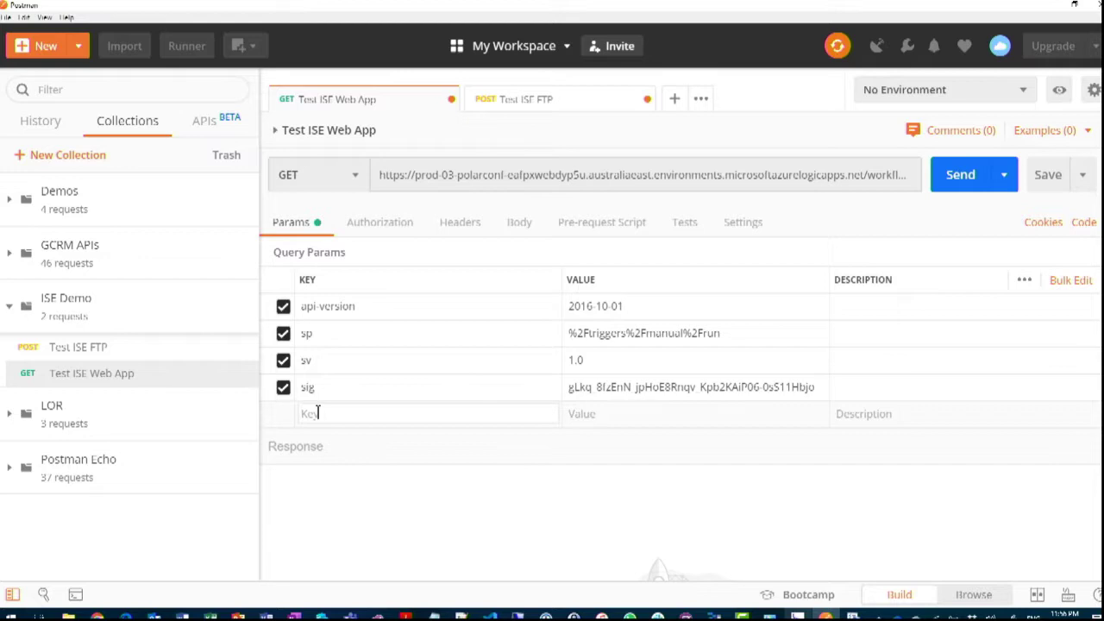
type("name")
key("Tab")
type("PolarConf")
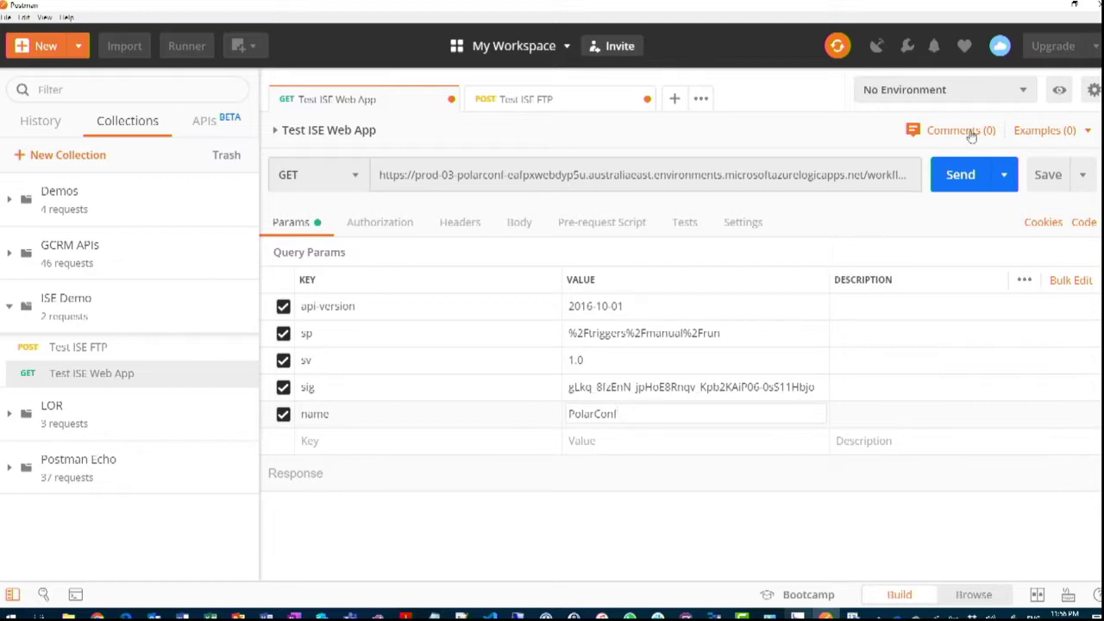
left_click(959, 183)
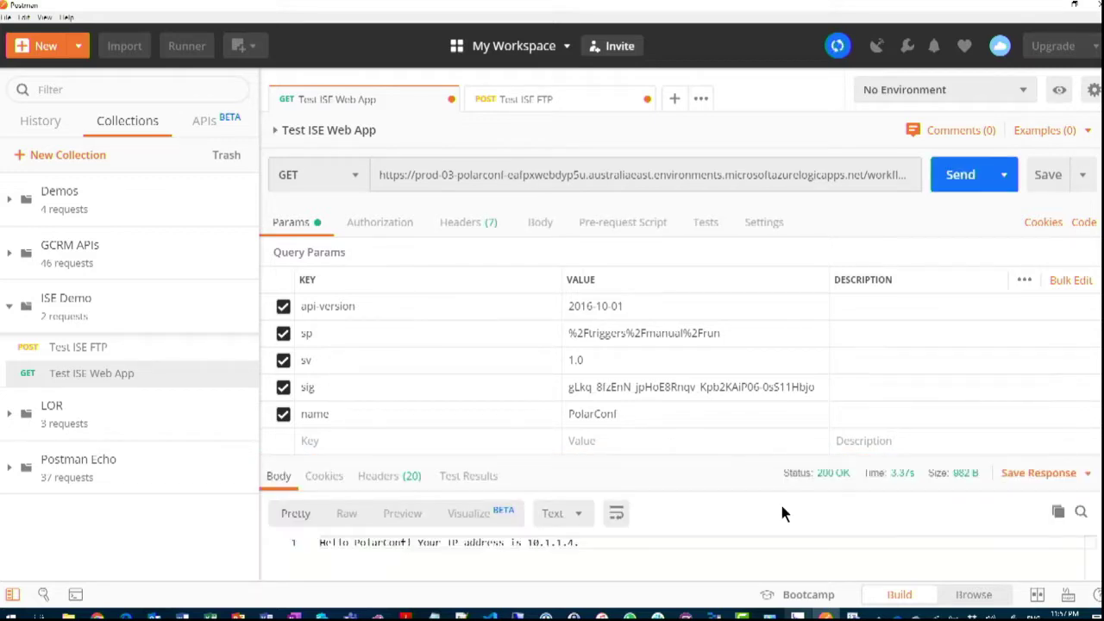
Select and copy the IP address at the end of the response body, without the closing period.
left_click(619, 546)
key("Left")
key("shift+Left")
key("shift+Left")
key("shift+Left")
key("shift+Left")
key("shift+Left")
key("shift+Left")
key("shift+Left")
key("shift+Left")
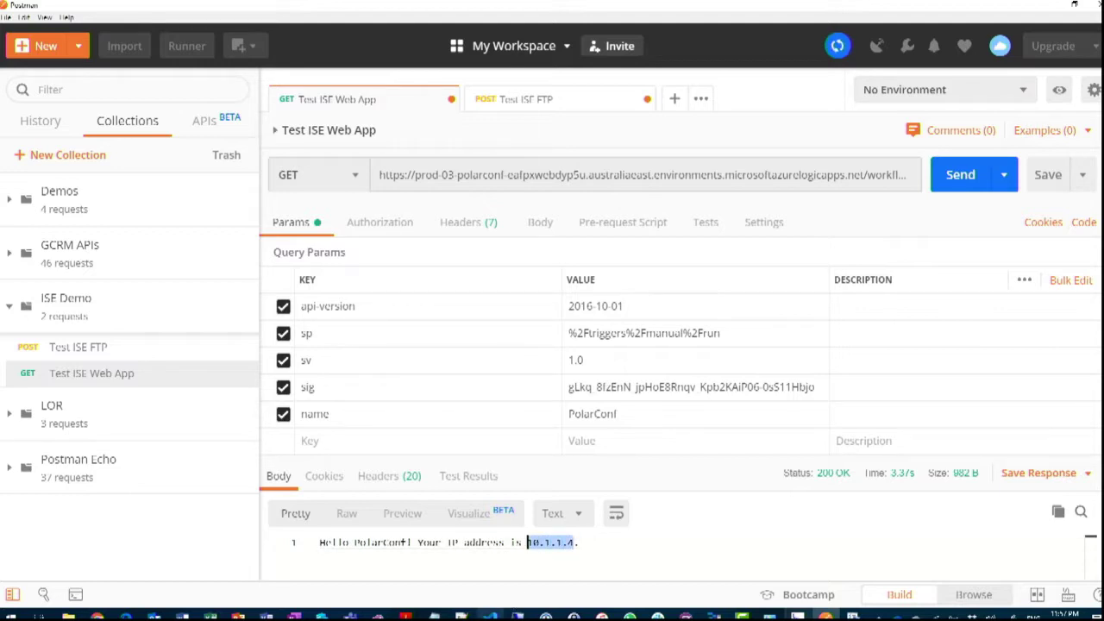
Switch to Visual Studio Code and replace all of Untitled-1's content with the copied IP address 10.1.1.4, followed by two line breaks.
left_click(490, 614)
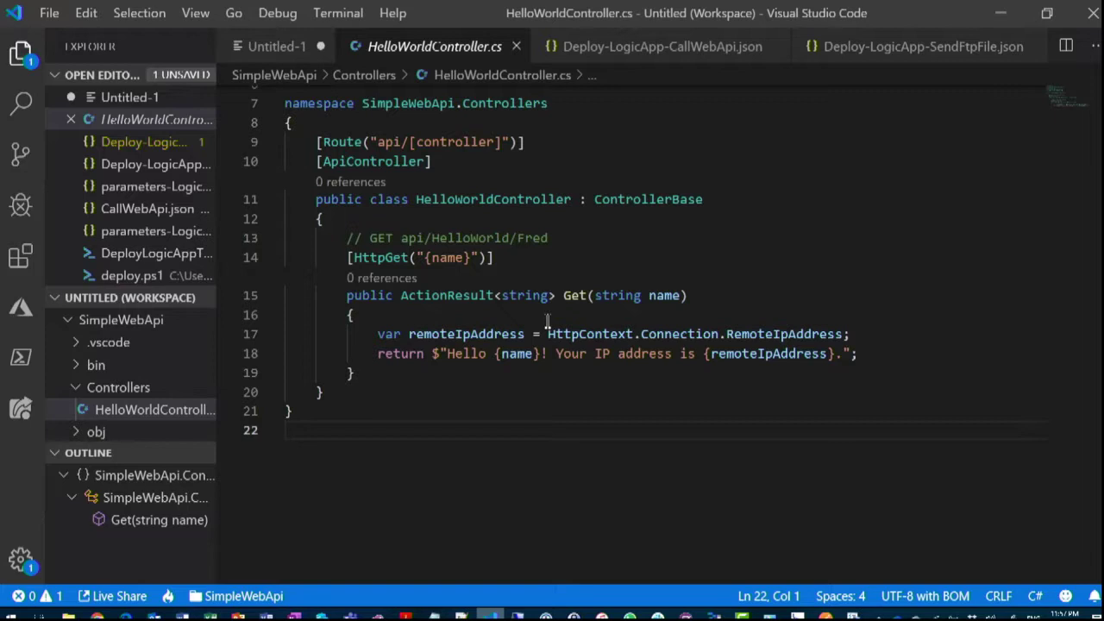
left_click(277, 45)
key("ctrl+a")
key("BackSpace")
key("ctrl+v")
key("Return")
key("Return")
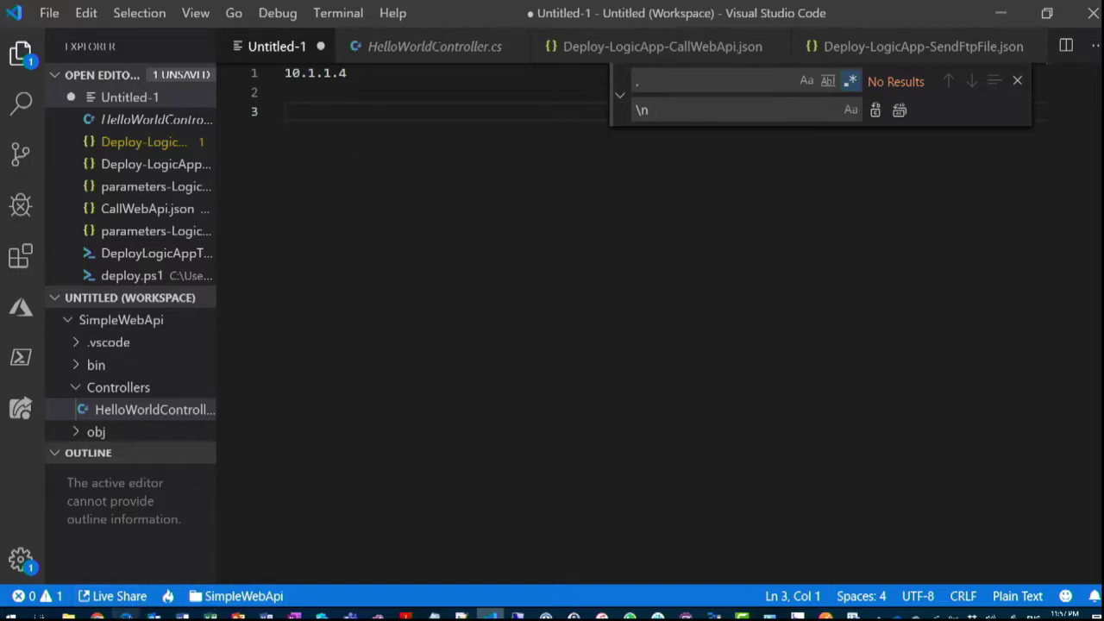
Return to the Azure portal in the browser and open polarconf's Properties to examine its runtime, access endpoint and connector IP addresses.
left_click(125, 616)
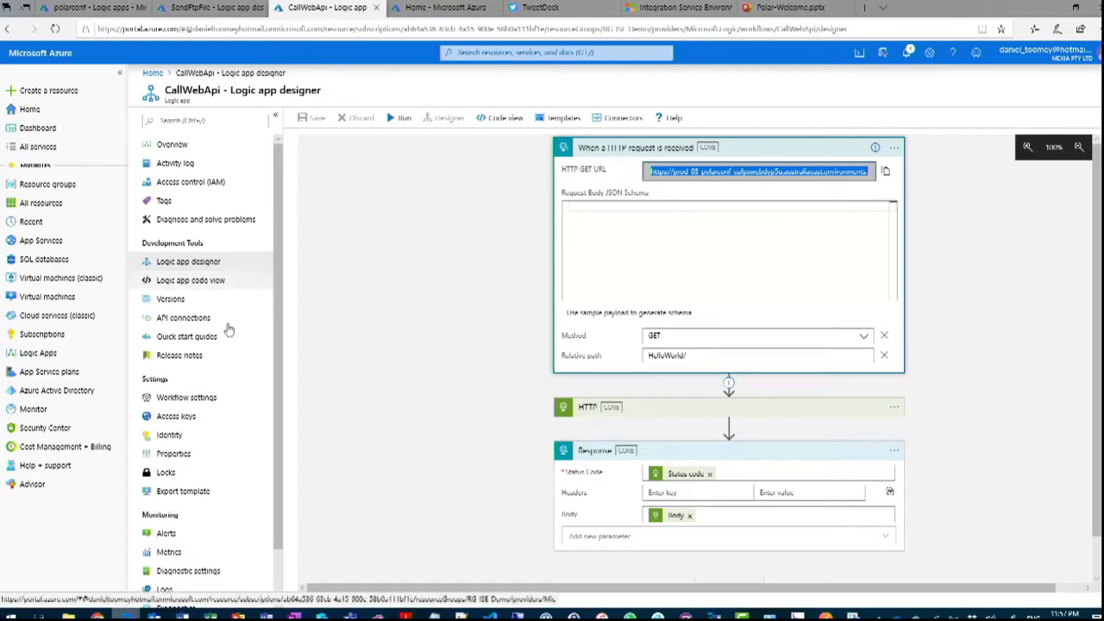
left_click(188, 460)
left_click(187, 457)
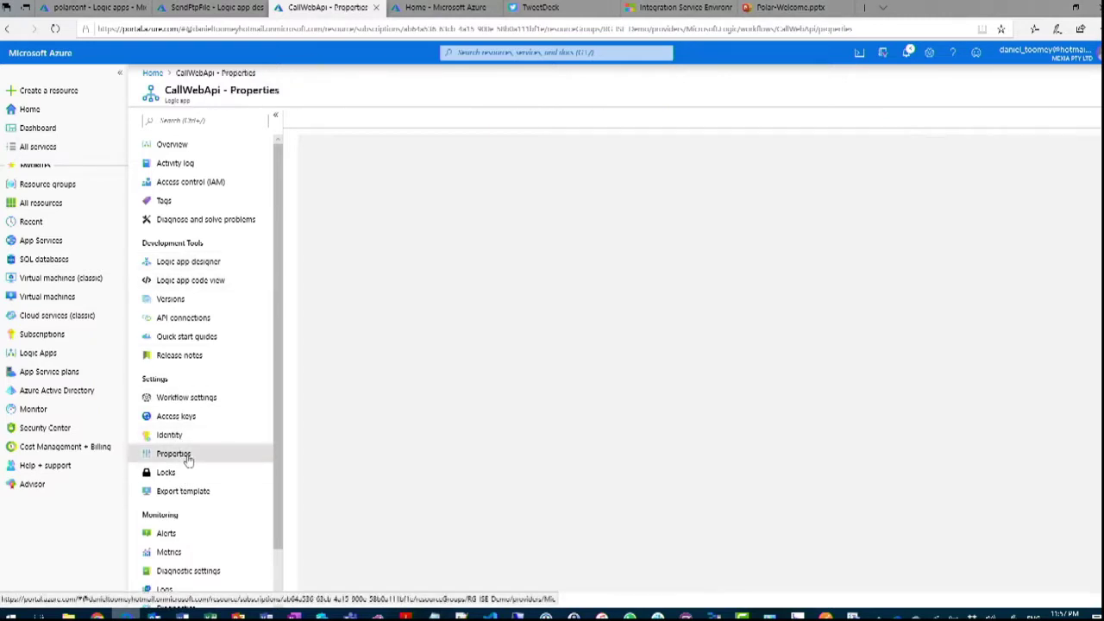
left_click(95, 7)
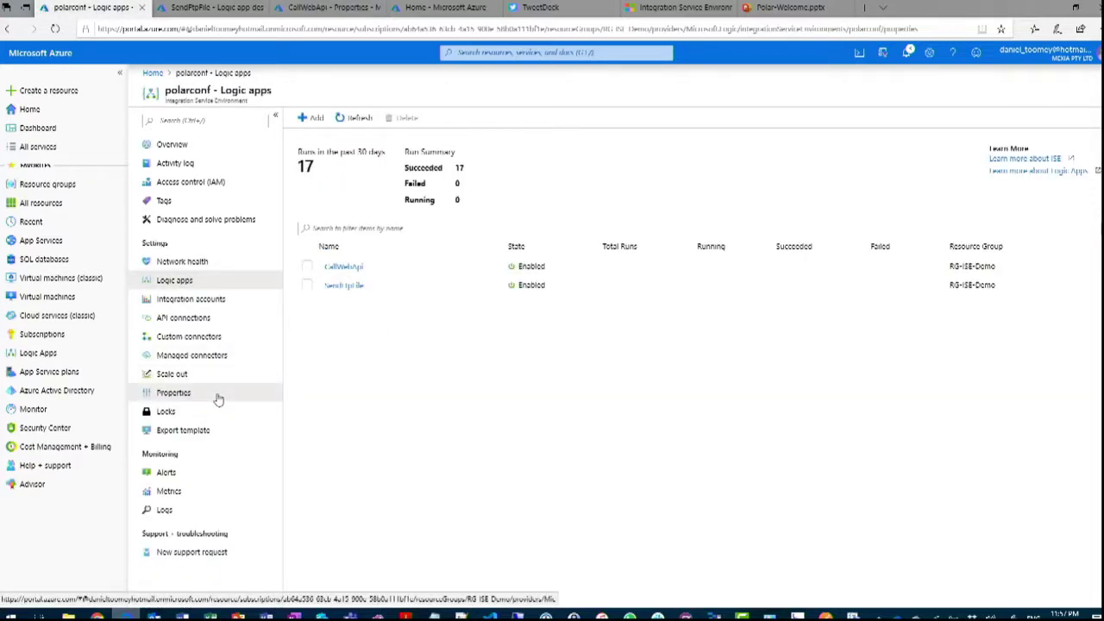
left_click(218, 397)
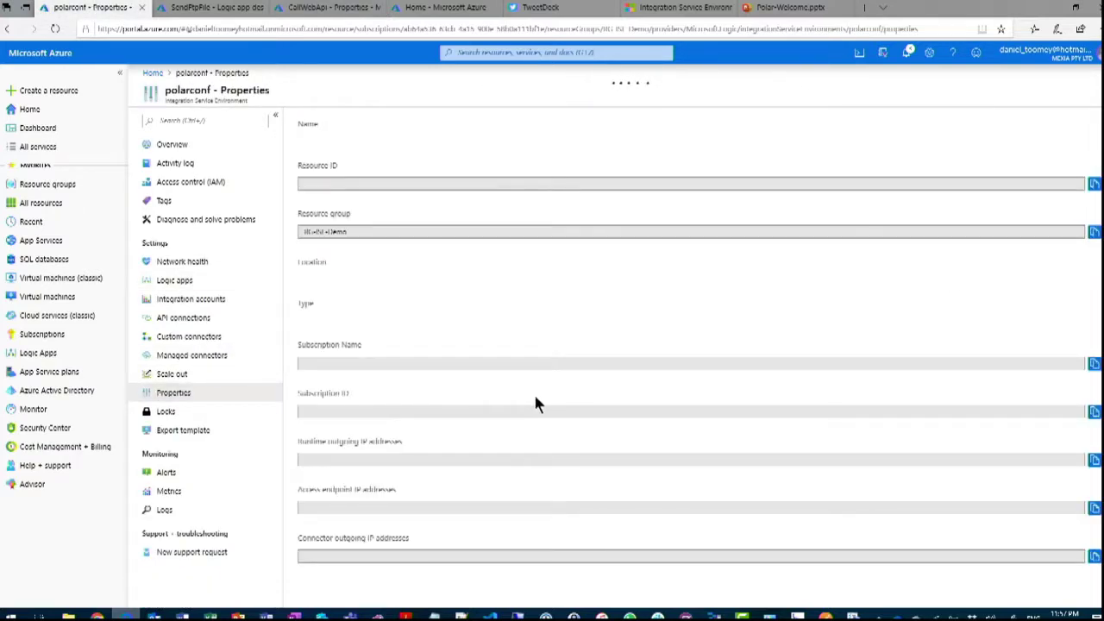
scroll(535, 403, "down", 1)
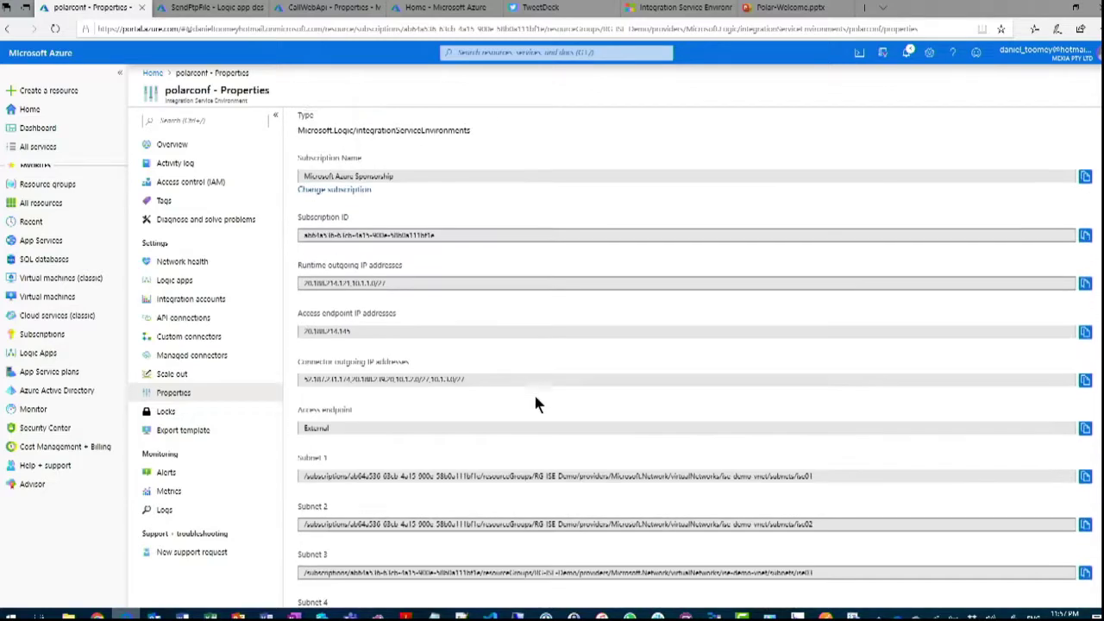
scroll(535, 404, "up", 6, "ctrl")
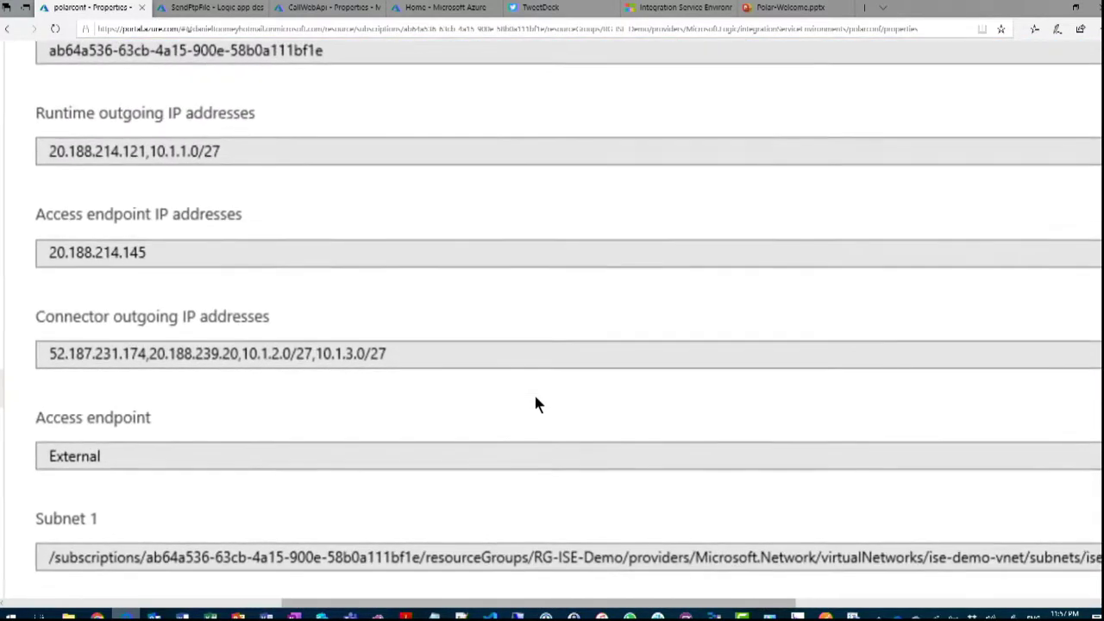
scroll(373, 380, "left", 4)
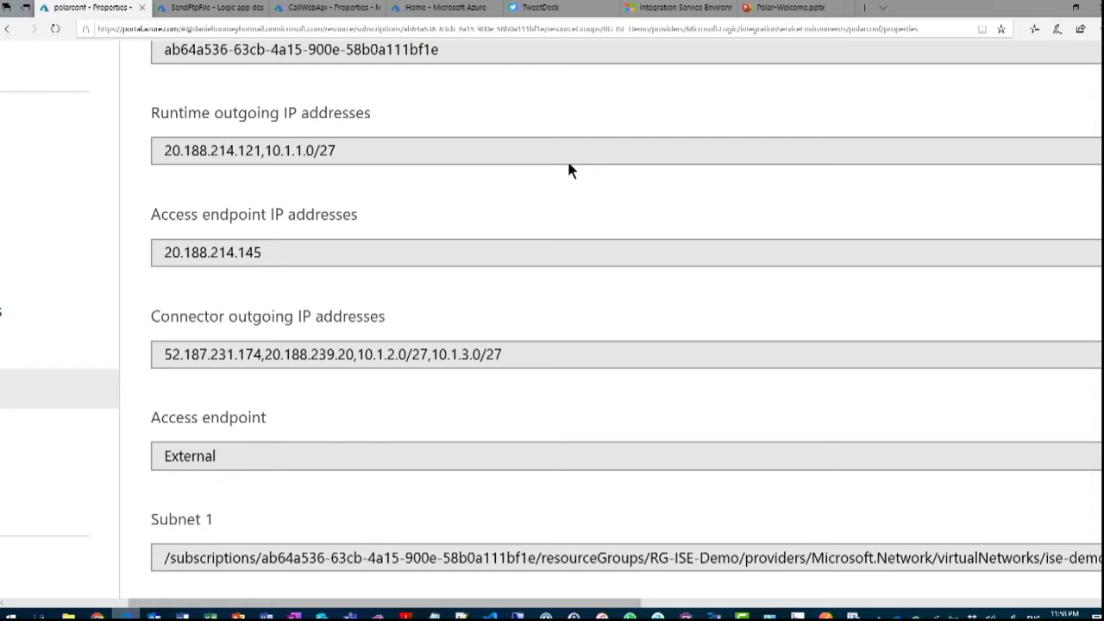
key("ctrl+0")
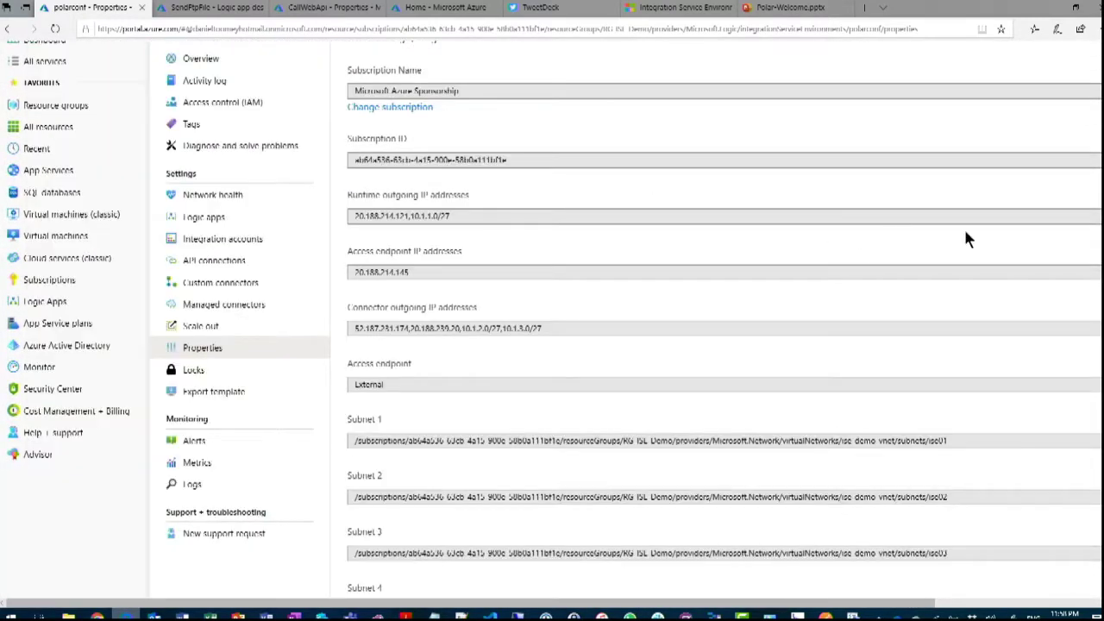
Copy polarconf's runtime outgoing IP addresses, paste them into Untitled-1 in Visual Studio Code, and replace the comma with a line break.
scroll(990, 243, "right", 3)
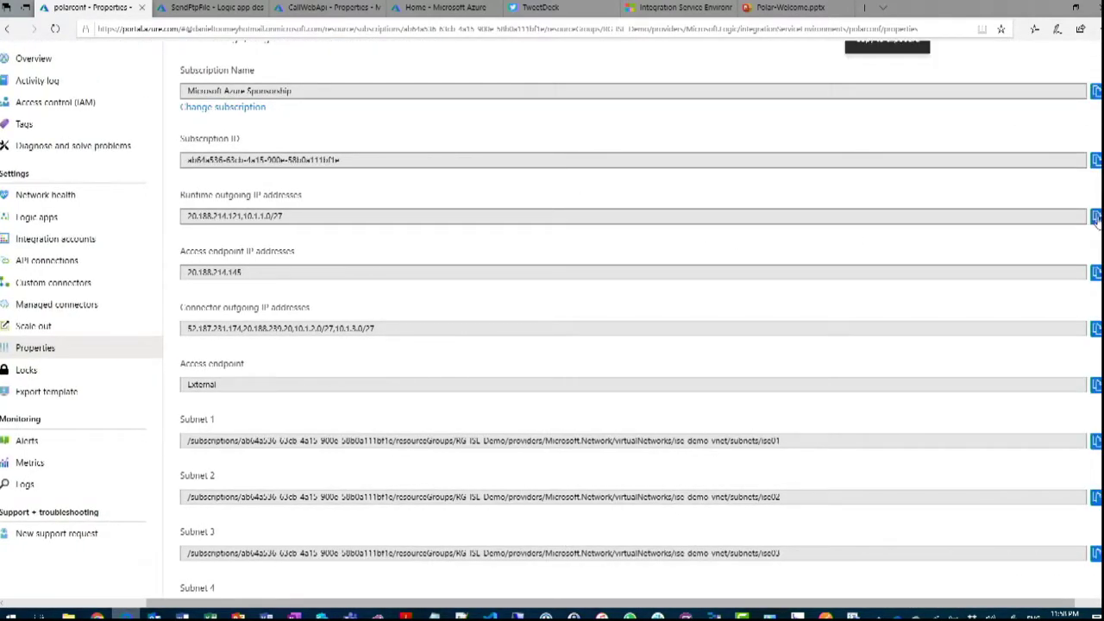
key("alt+Tab")
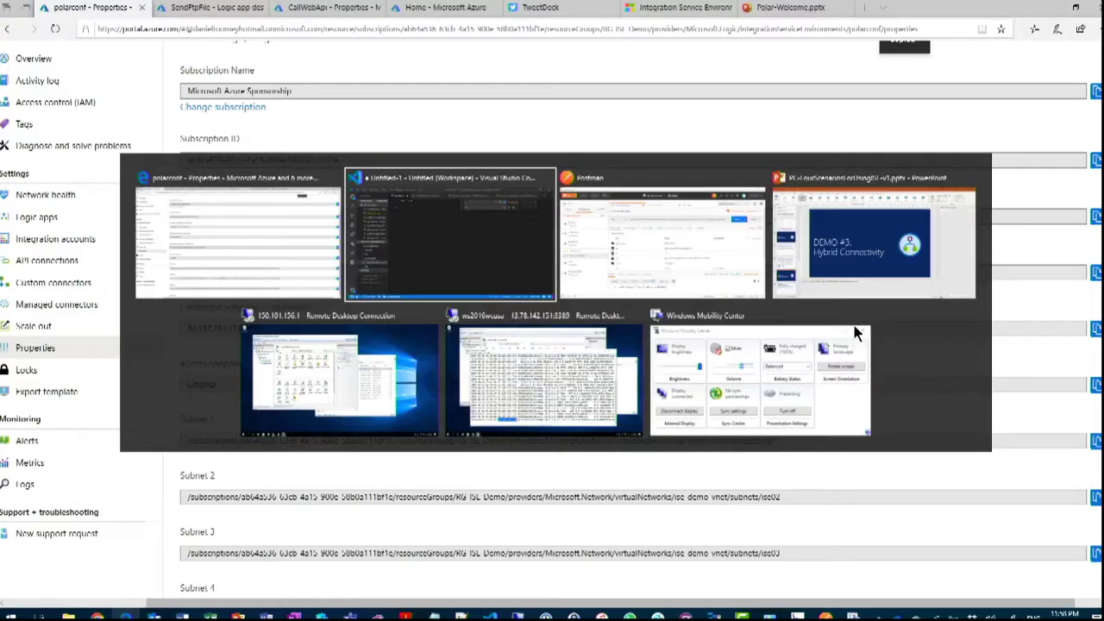
key("ctrl+v")
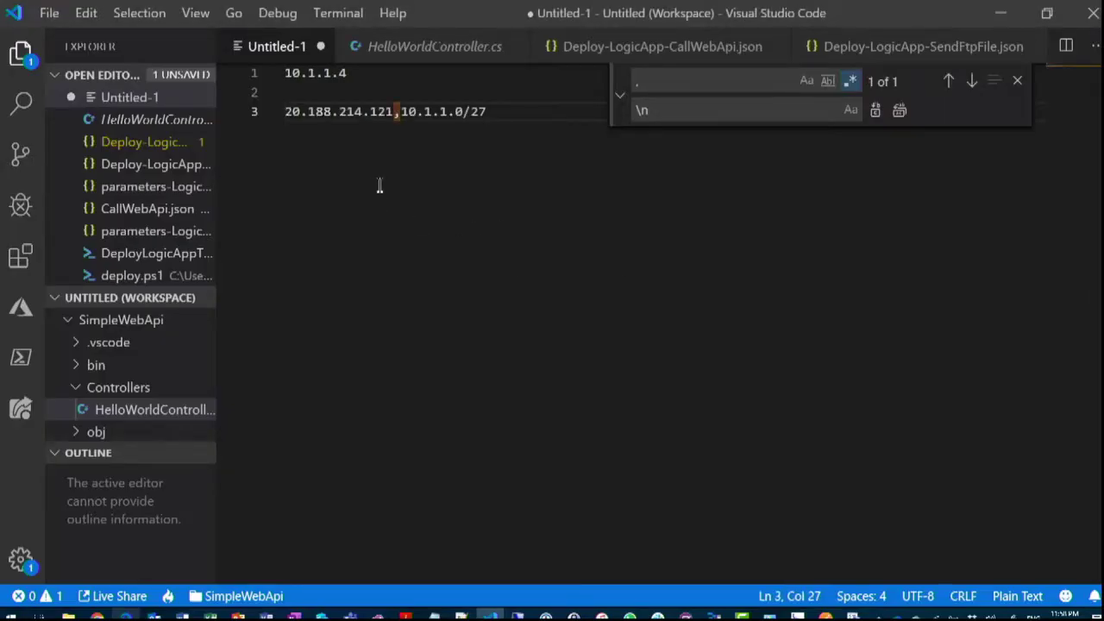
left_click(900, 111)
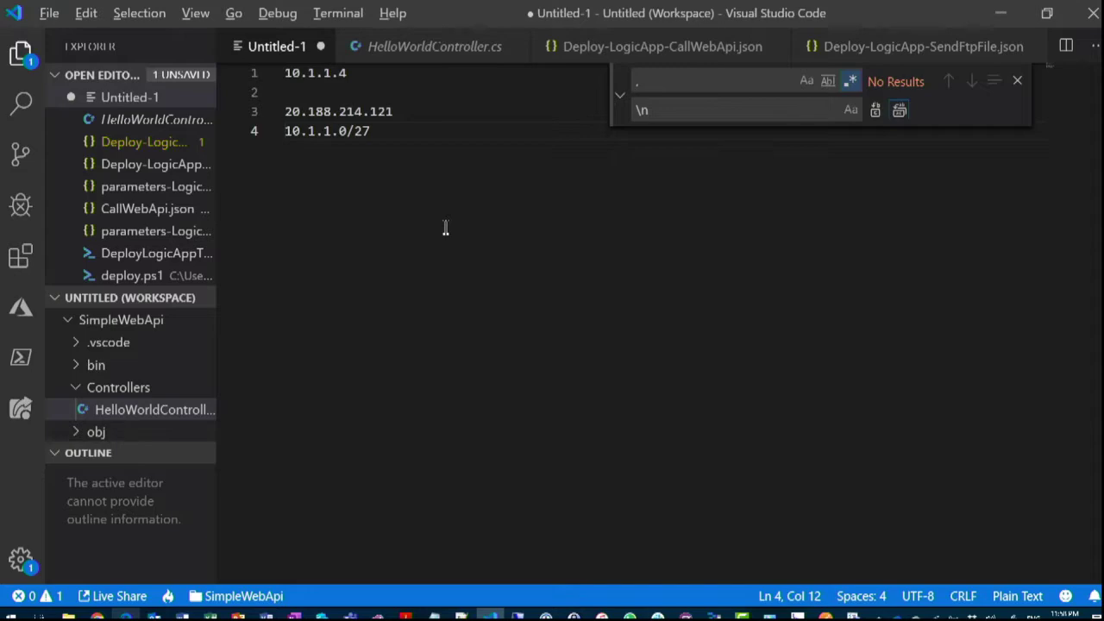
Switch to the PowerPoint presentation at the "DEMO #3: Hybrid Connectivity" slide.
key("alt+Tab")
key("alt+Tab")
key("alt+Tab")
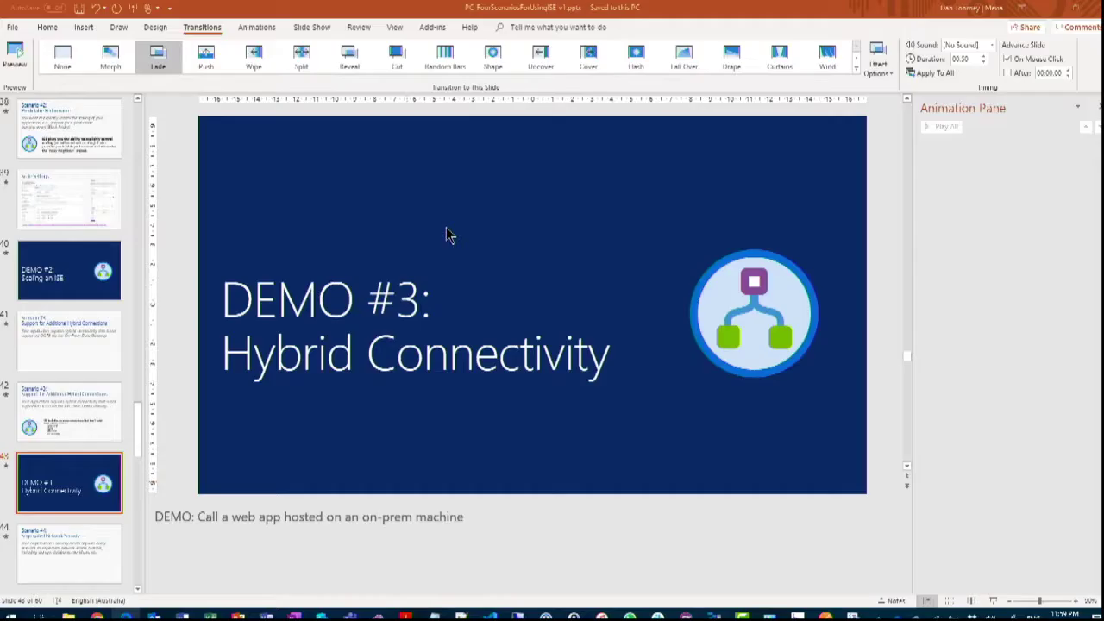